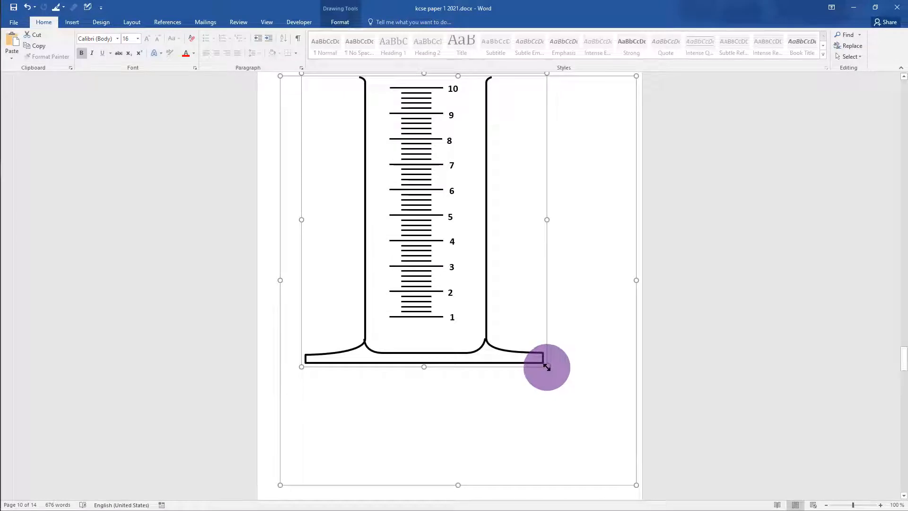
Try scaling down the finished measuring cylinder drawing from its corner, and undo the resize
drag(544, 368, 443, 212)
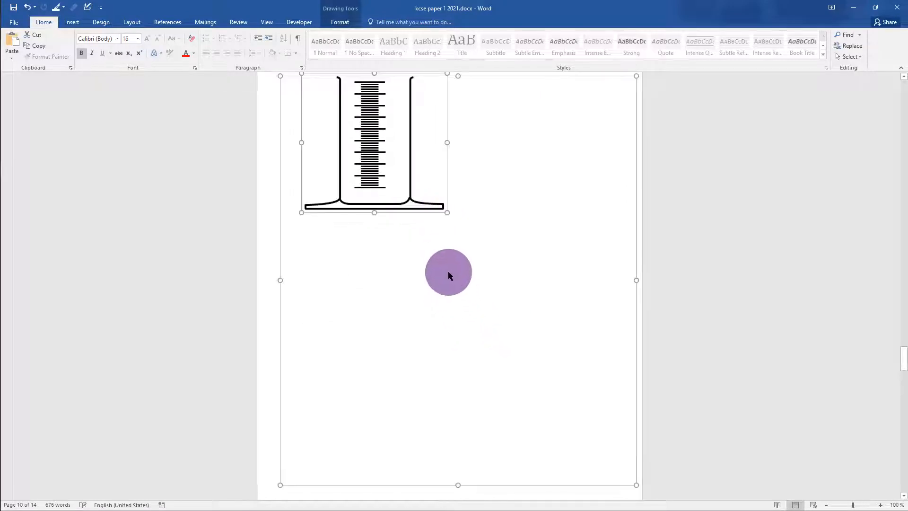
key(ctrl+z)
Show the gridlines on the blank page below the finished measuring cylinder
scroll(557, 385, down, 10)
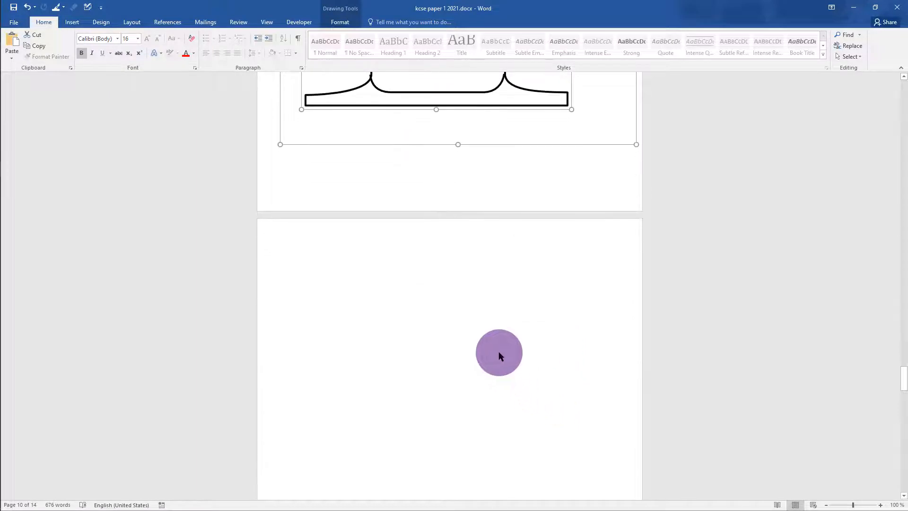
click(499, 353)
scroll(499, 353, down, 3)
scroll(497, 350, down, 3)
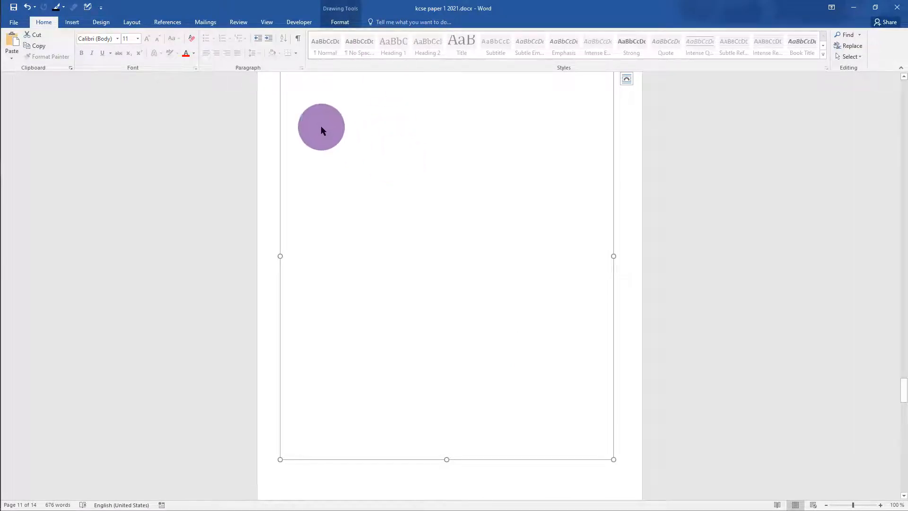
click(267, 24)
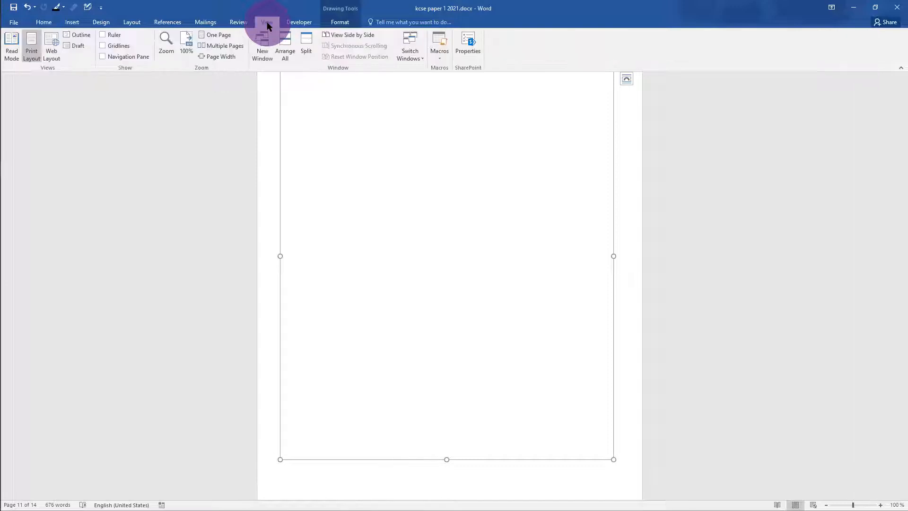
click(103, 45)
Insert a new drawing canvas on the blank page and enlarge it to about 20.37 cm high and 19.14 cm wide
click(72, 21)
click(109, 52)
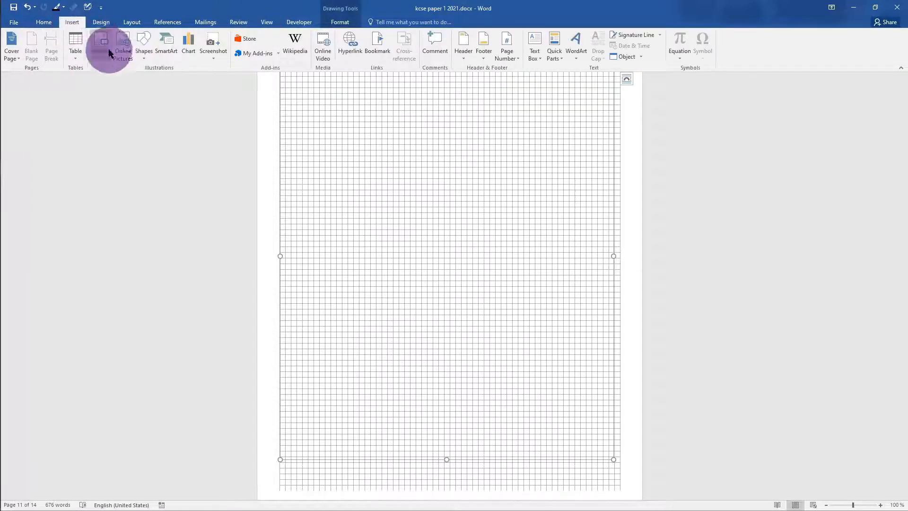
click(143, 52)
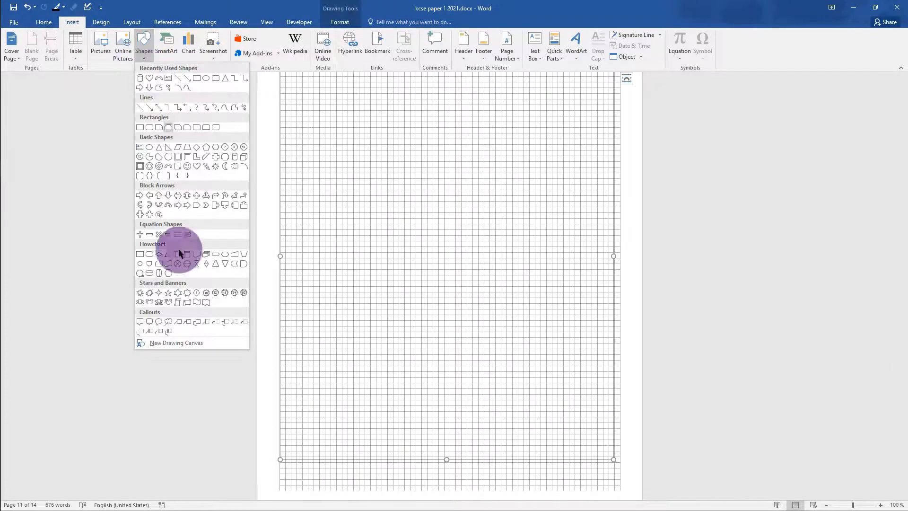
click(177, 344)
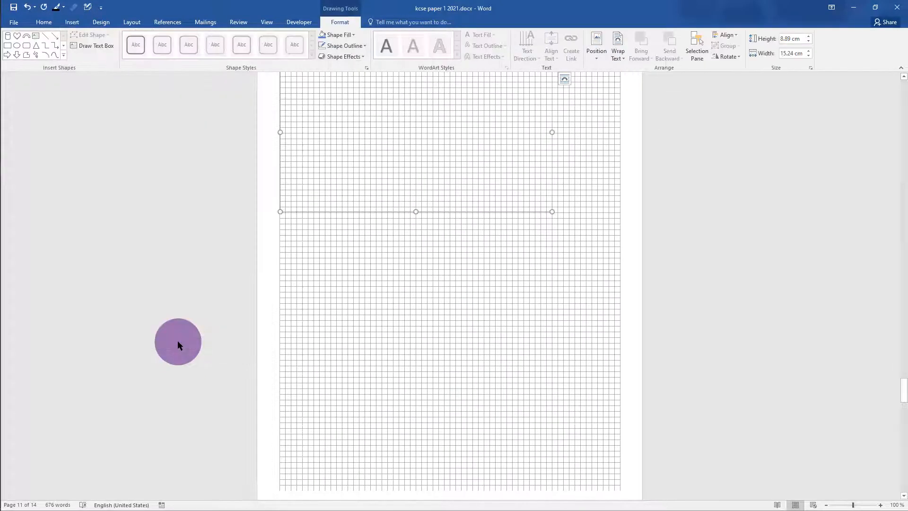
scroll(463, 345, up, 2)
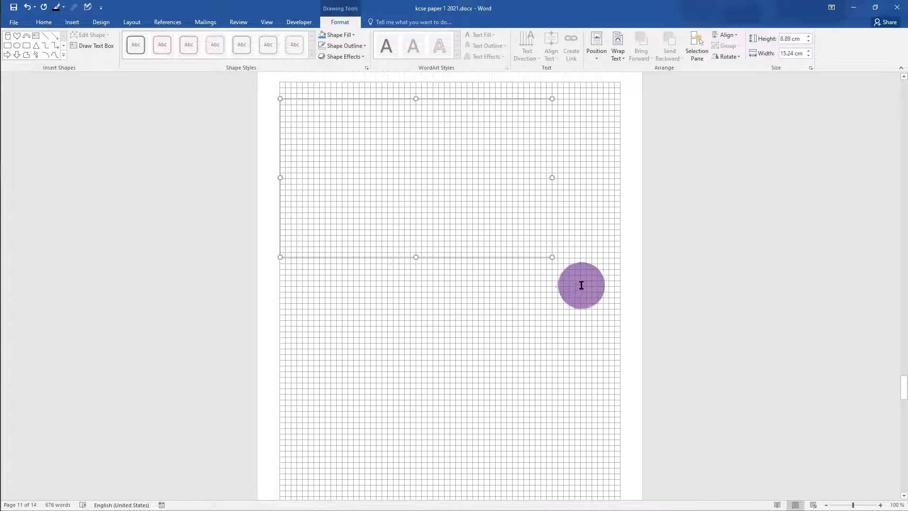
mouse_move(551, 256)
mouse_down()
mouse_move(599, 347)
mouse_move(585, 376)
mouse_move(558, 383)
mouse_move(486, 269)
mouse_move(544, 296)
mouse_up()
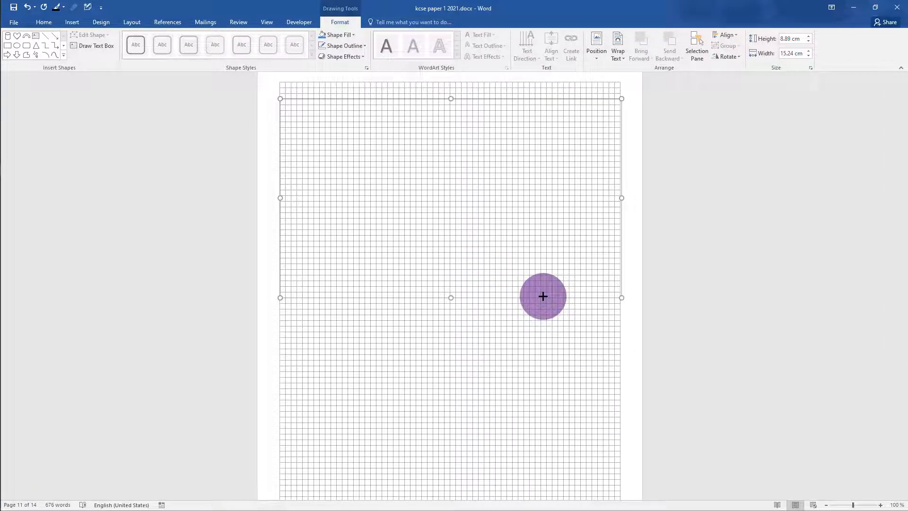
drag(451, 297, 450, 462)
Draw a vertical guide rectangle about 17.46 cm high and 5.72 cm wide in the middle of the canvas
click(418, 135)
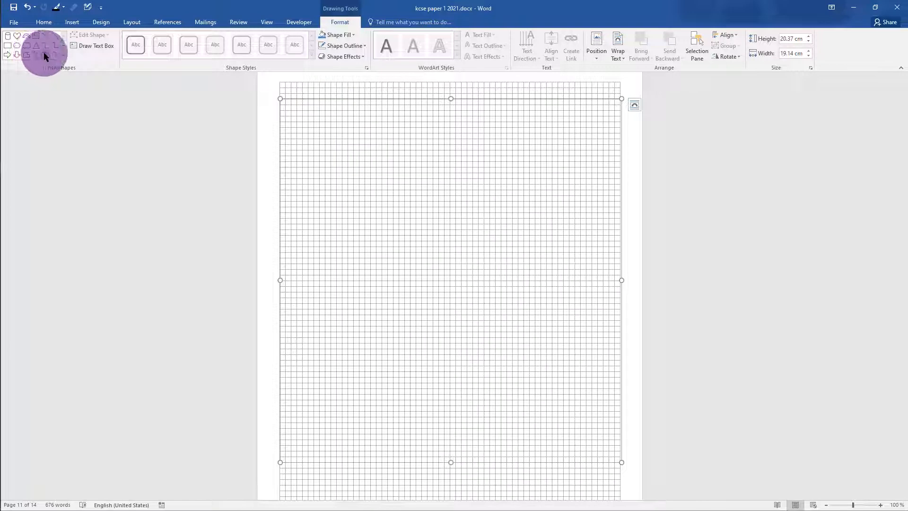
click(7, 47)
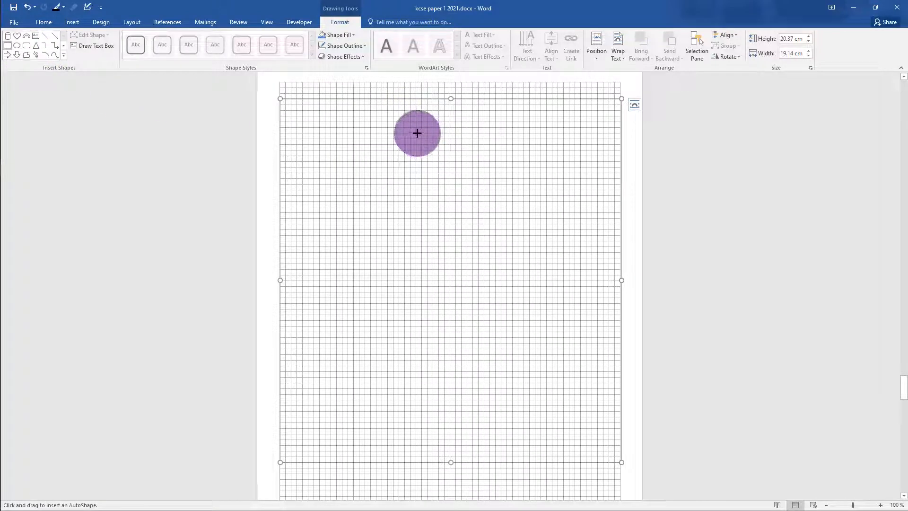
drag(416, 133, 517, 446)
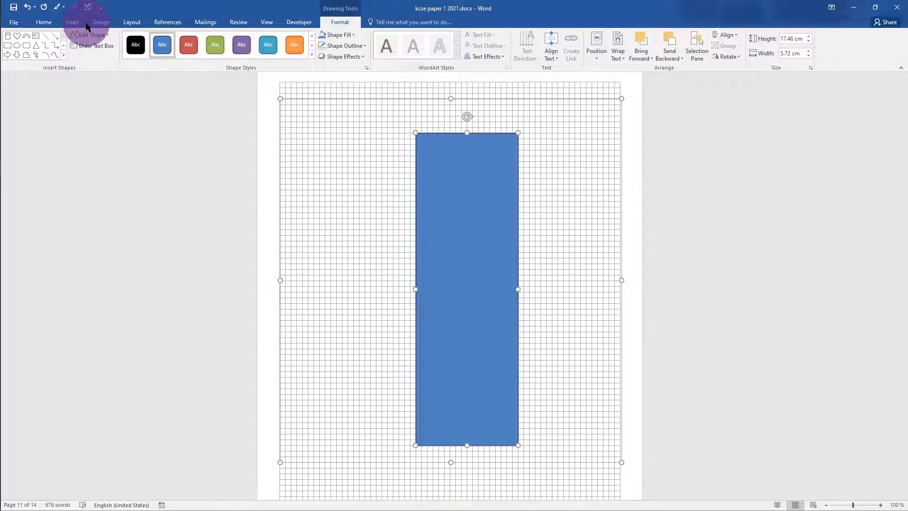
Draw an open freeform cylinder outline around the guide rectangle, about 20.4 by 10.1 cm, with flared lips at the top and a wide base
click(26, 58)
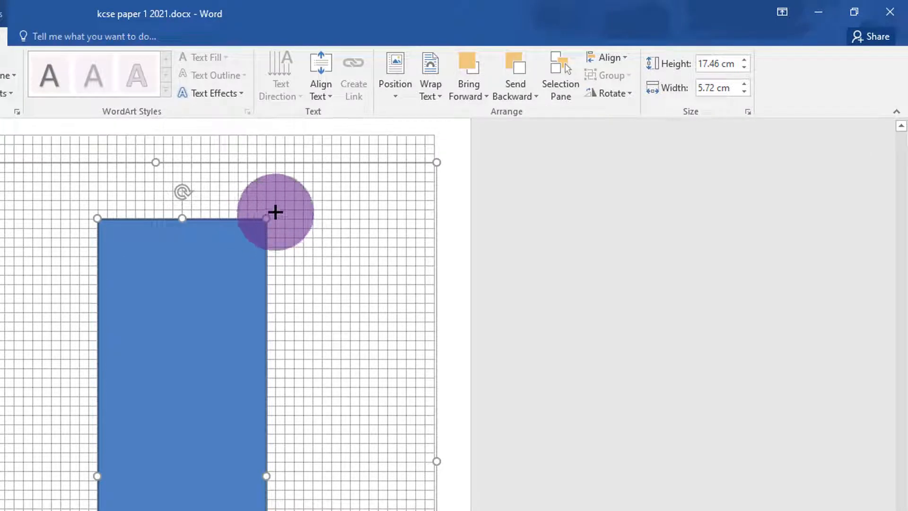
click(276, 209)
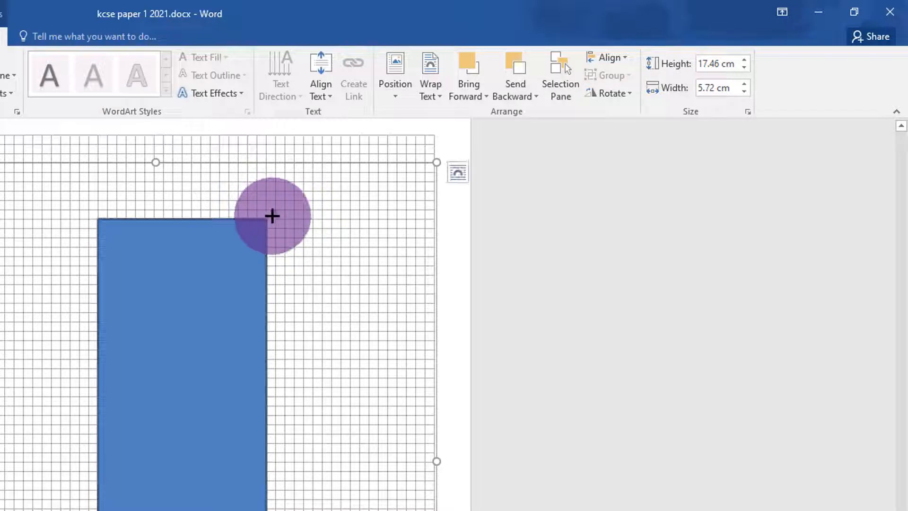
mouse_move(267, 220)
mouse_down()
mouse_move(266, 63)
mouse_move(247, 296)
mouse_move(274, 418)
mouse_move(266, 406)
mouse_up()
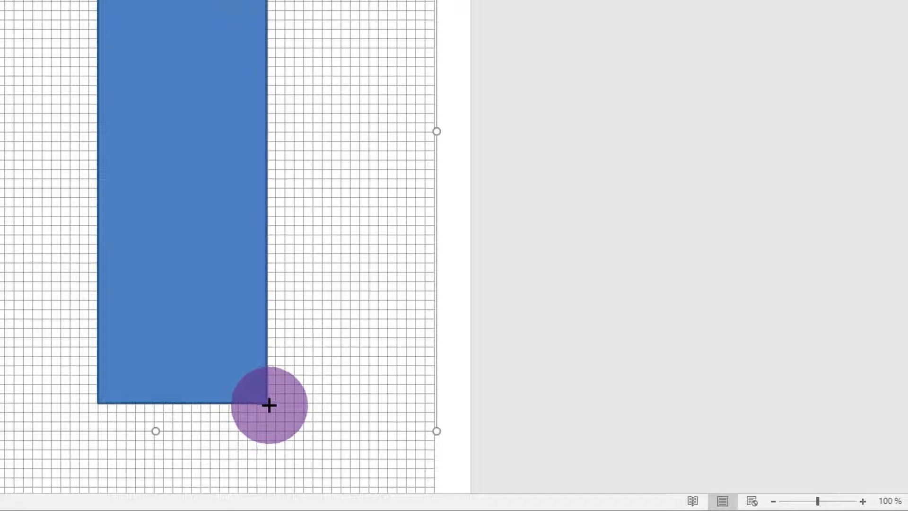
click(268, 405)
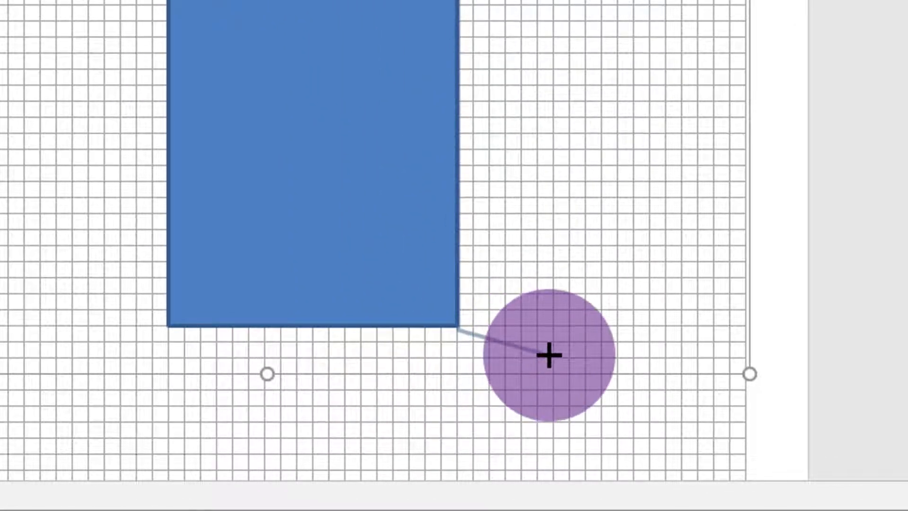
click(551, 355)
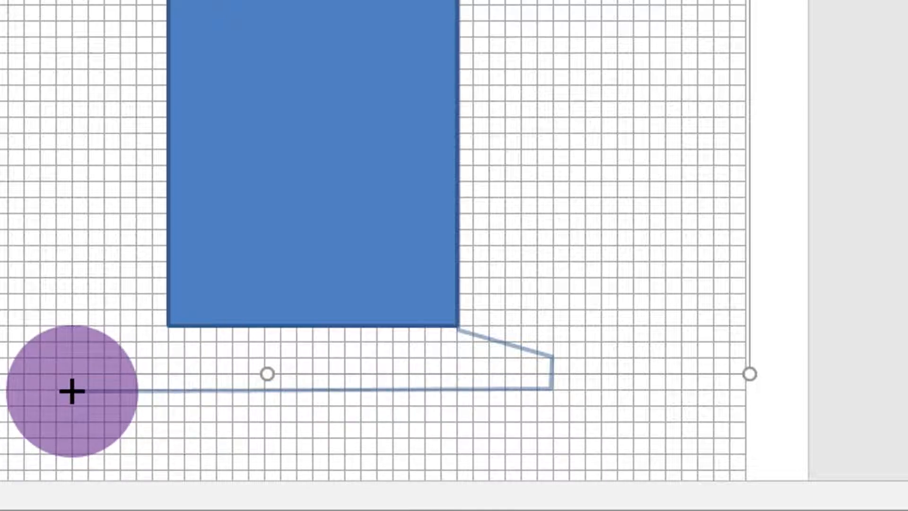
click(71, 389)
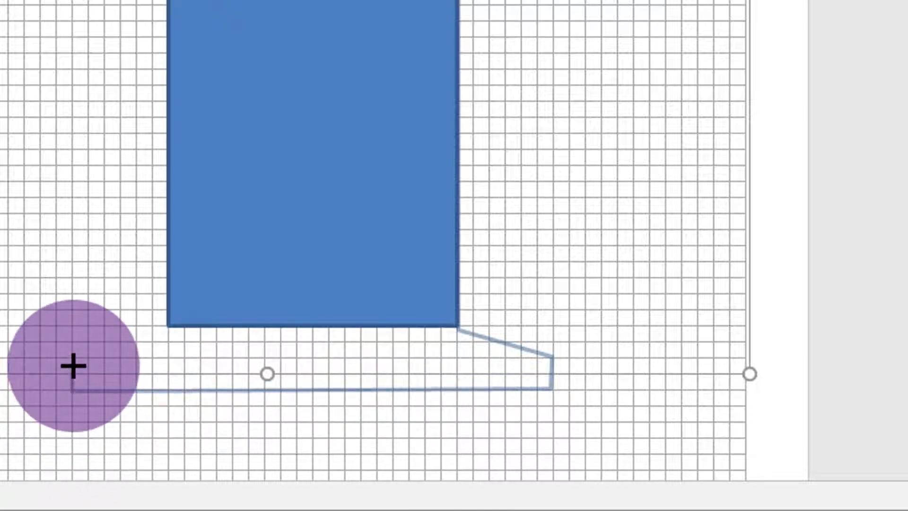
click(74, 360)
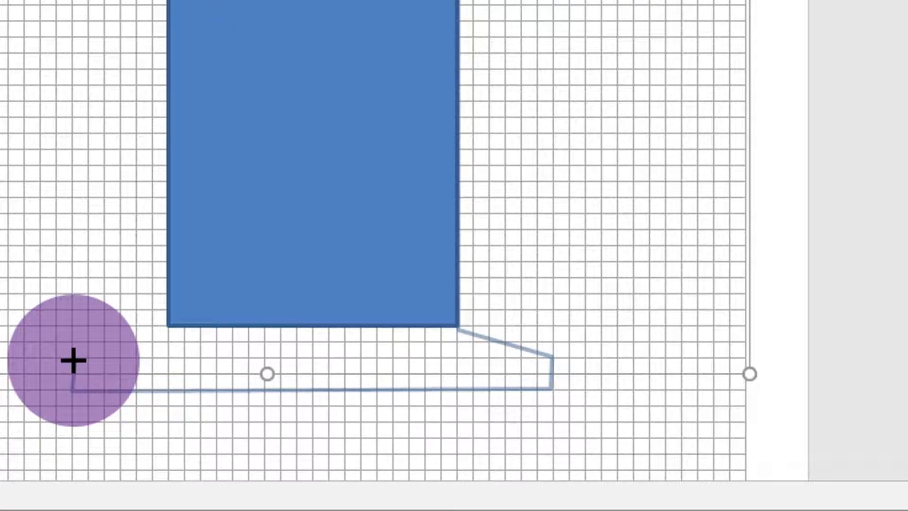
click(167, 327)
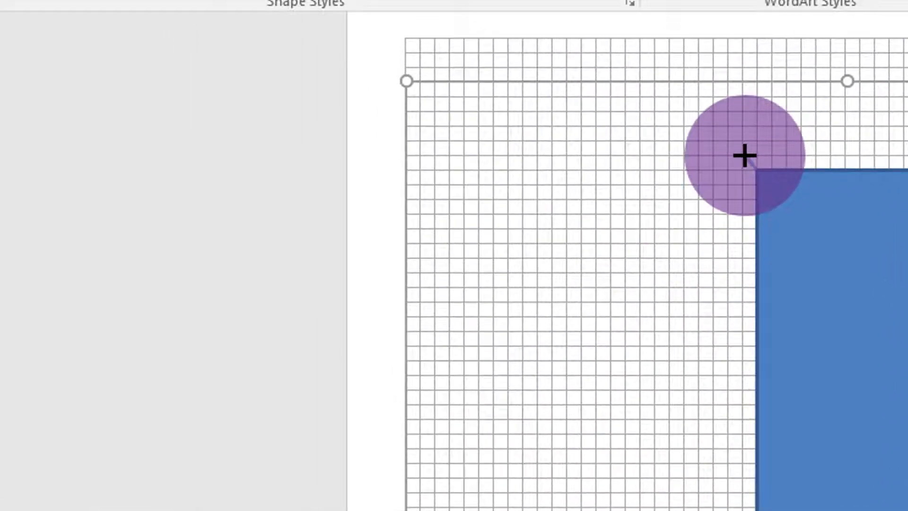
double_click(744, 155)
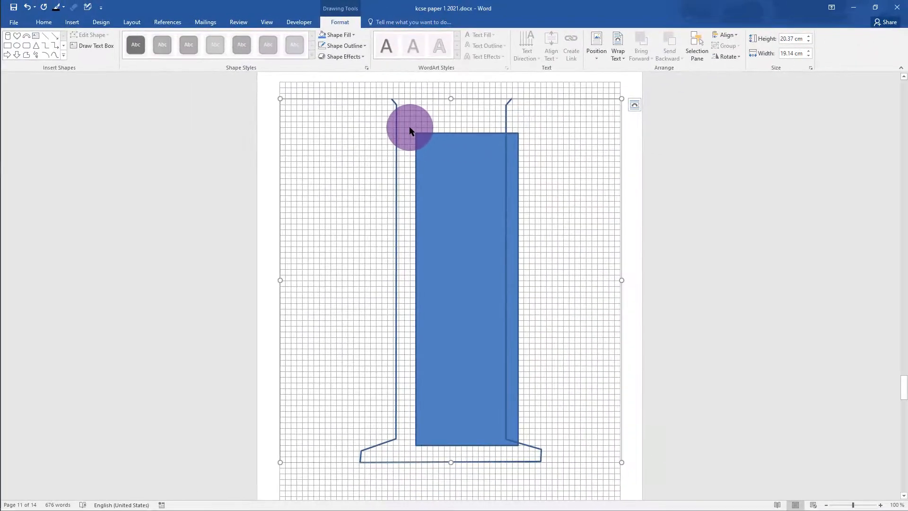
Extend the drawing canvas downward to a height of about 22.91 cm
scroll(557, 330, up, 2)
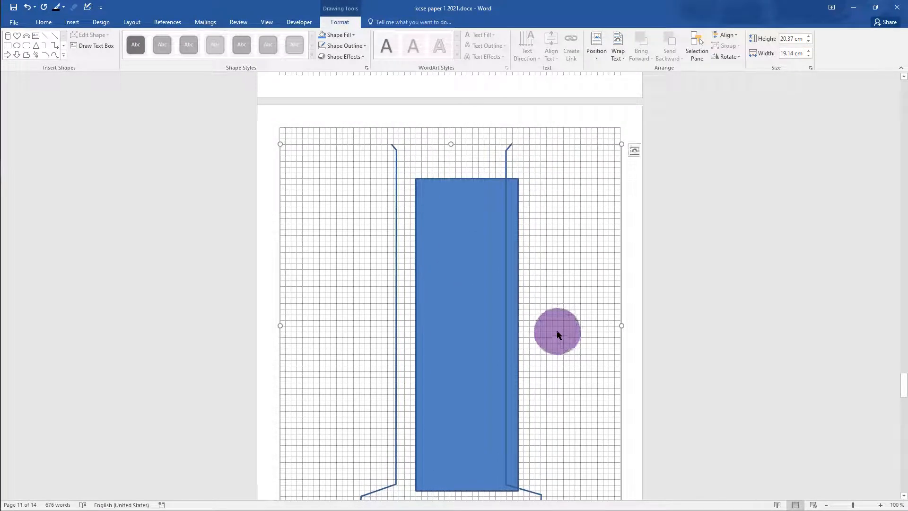
scroll(487, 270, down, 3)
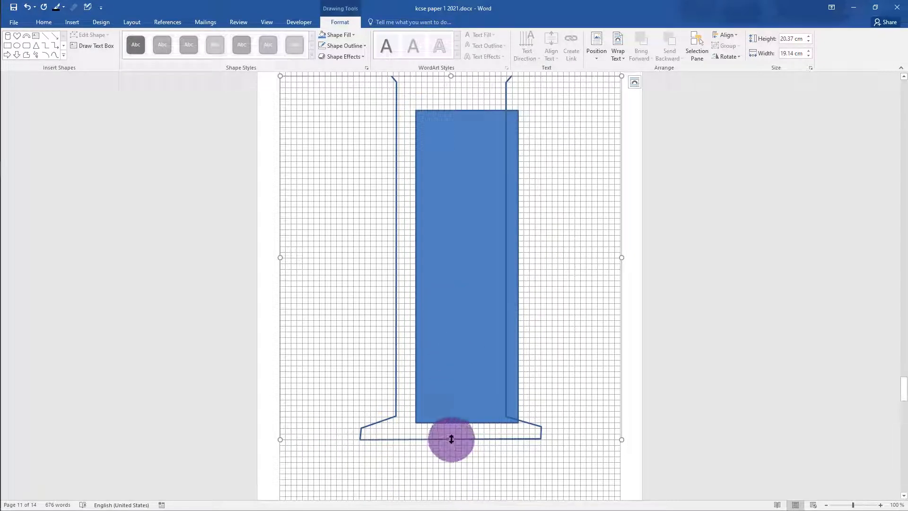
drag(451, 439, 449, 483)
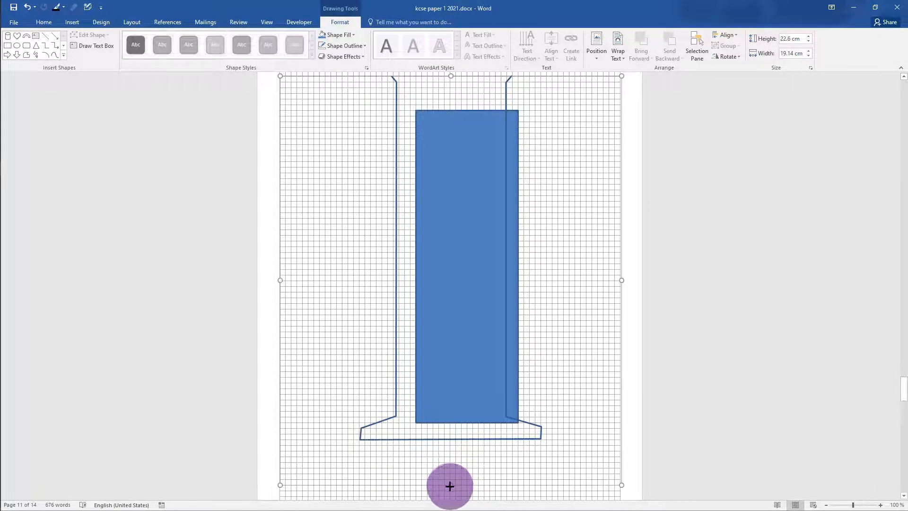
scroll(487, 429, up, 1)
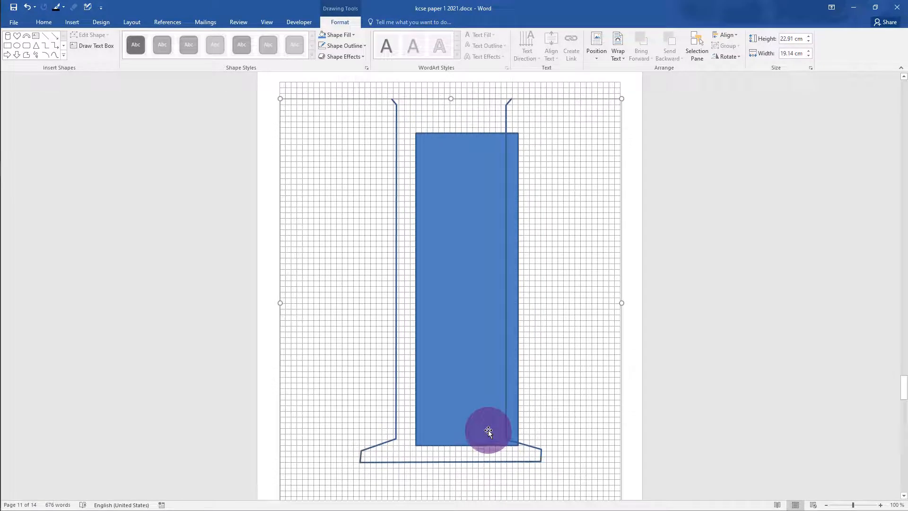
Move the cylinder outline down and to the right until its lip corners are level with the guide rectangle's top edge
click(506, 116)
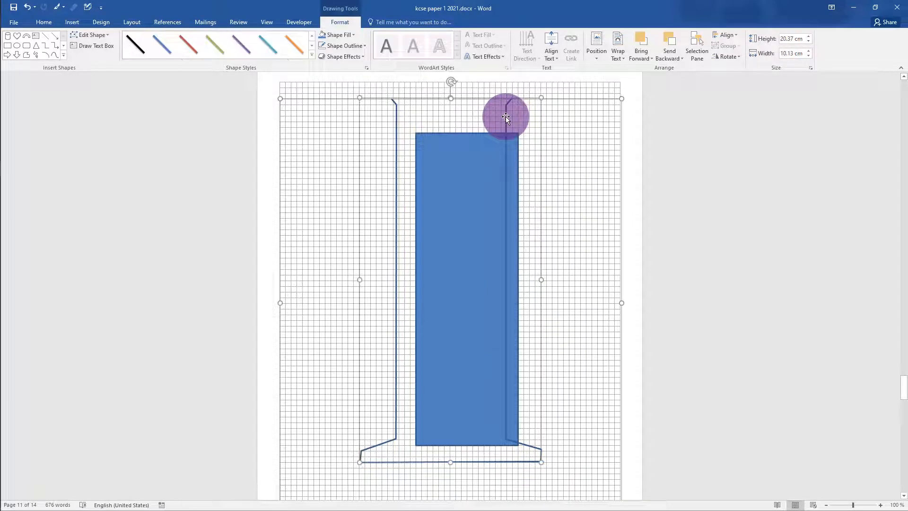
key(ctrl+z)
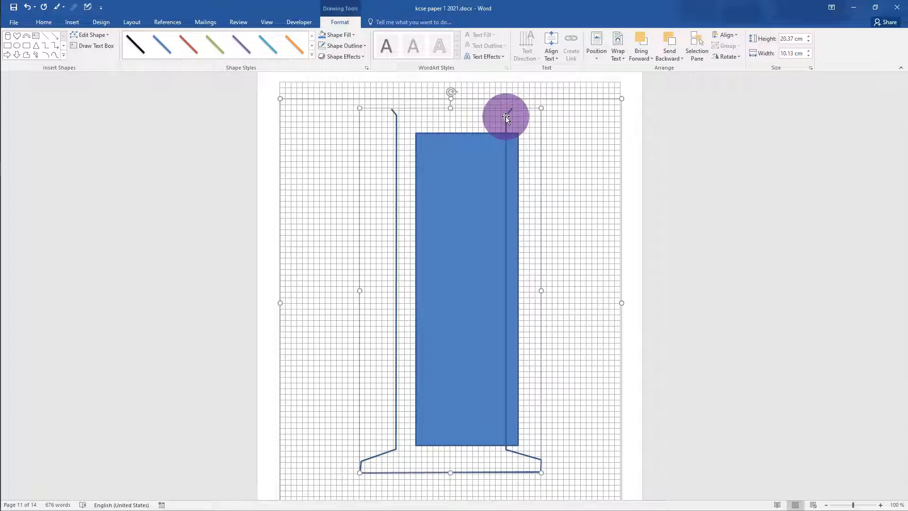
key(Down)
key(Down)
key(Down)
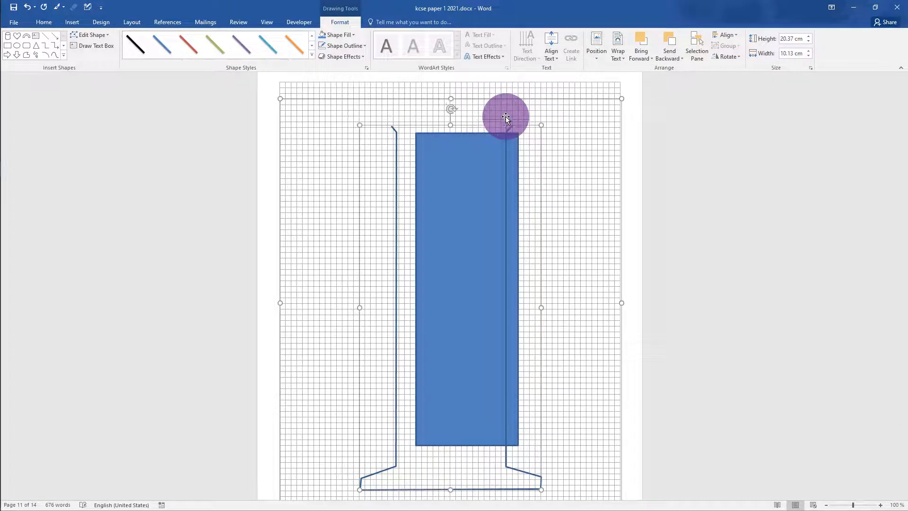
key(Right)
key(Right)
key(Right)
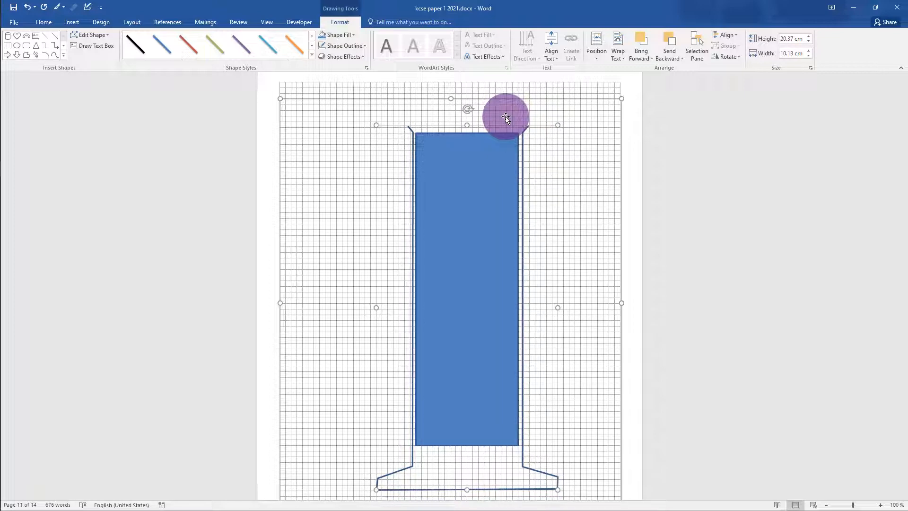
key(Right)
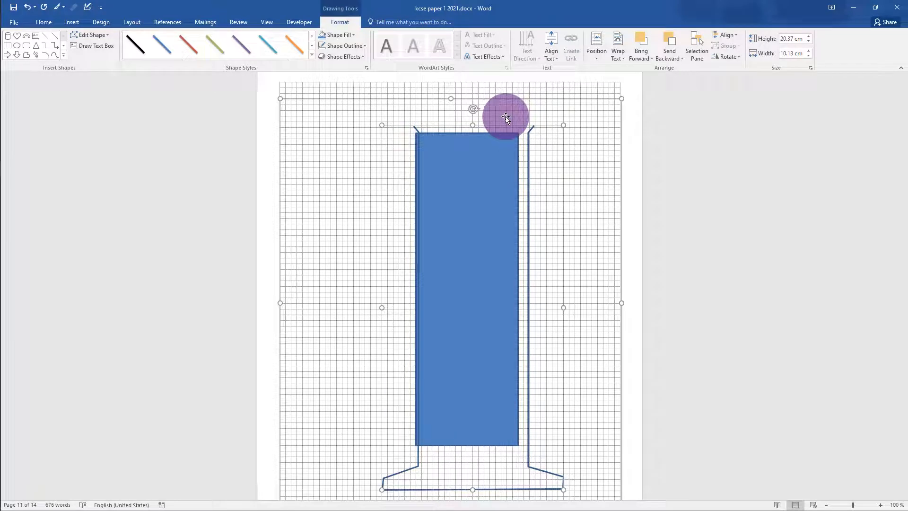
Delete the blue guide rectangle from inside the cylinder outline
click(507, 173)
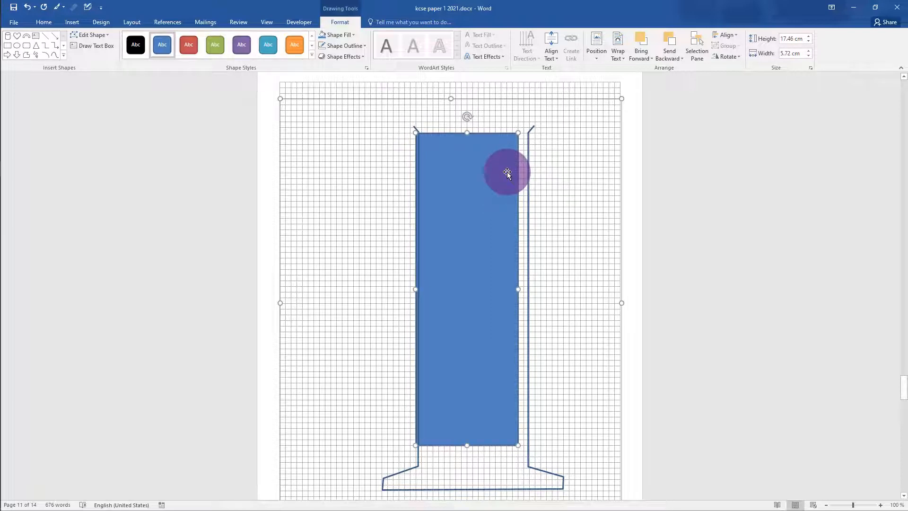
key(Delete)
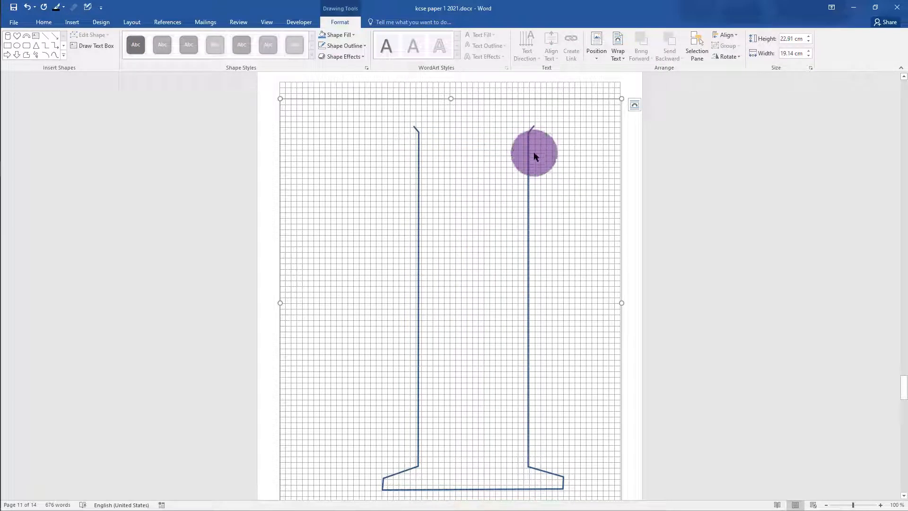
Edit the cylinder outline's points, moving the left wall's upper and lower corners onto one vertical gridline
click(528, 153)
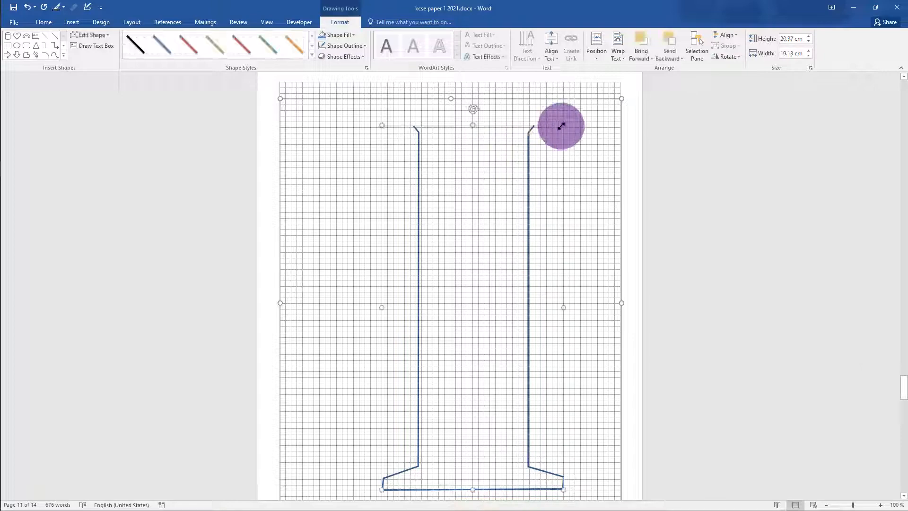
right_click(561, 126)
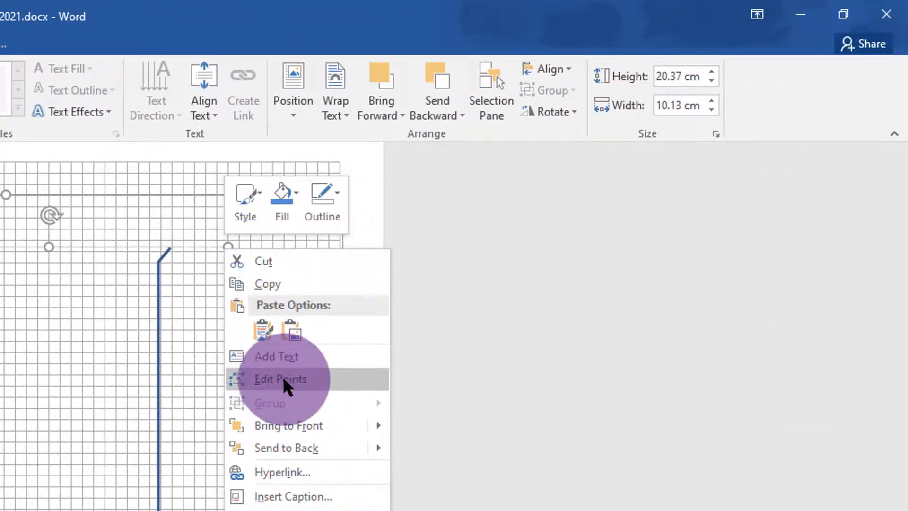
click(284, 375)
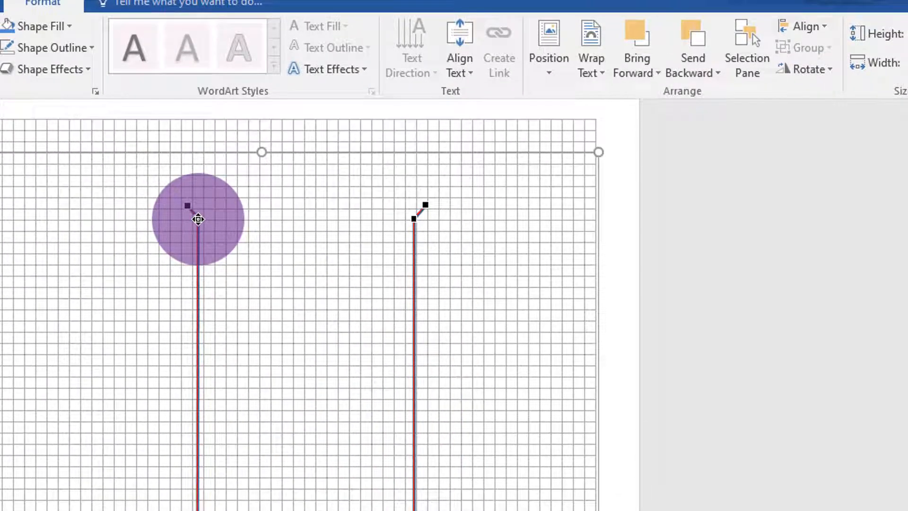
drag(198, 219, 191, 210)
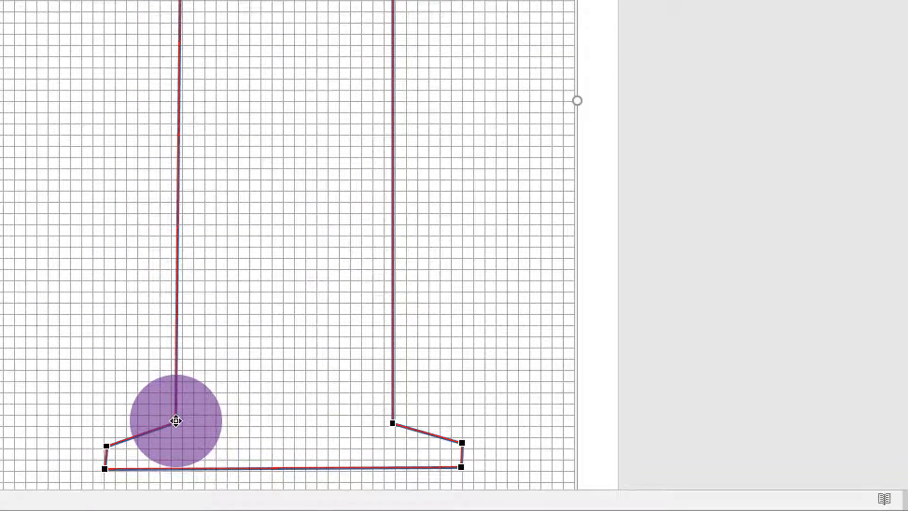
drag(176, 421, 182, 425)
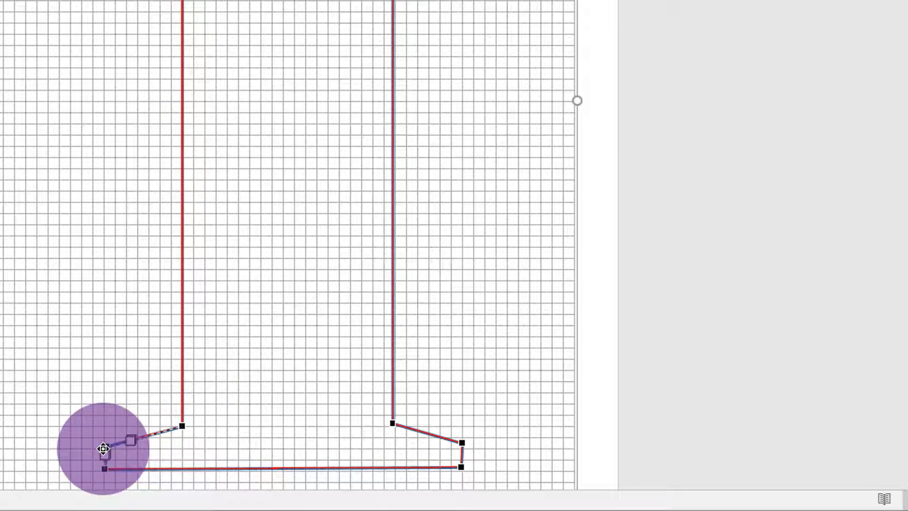
Move the base corner points, the right wall's lower corner and the right lip point onto the grid to match the left half
drag(103, 448, 104, 448)
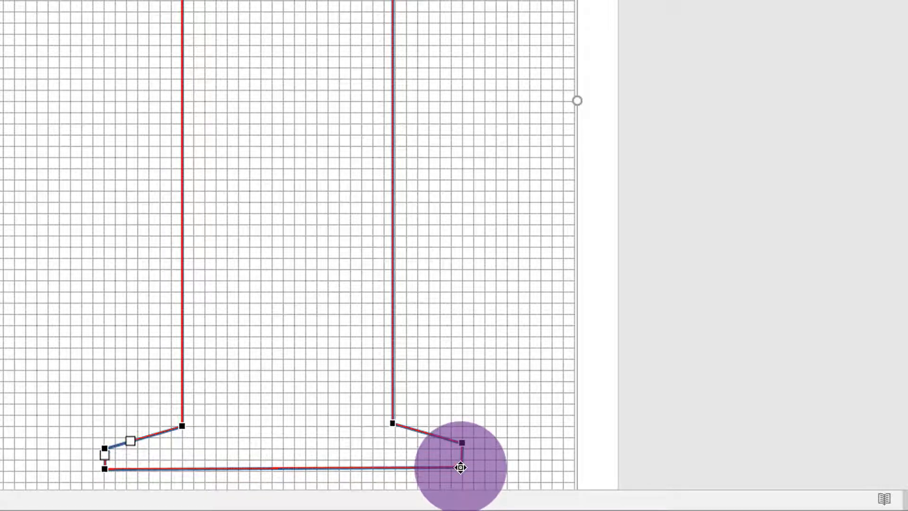
drag(460, 467, 460, 470)
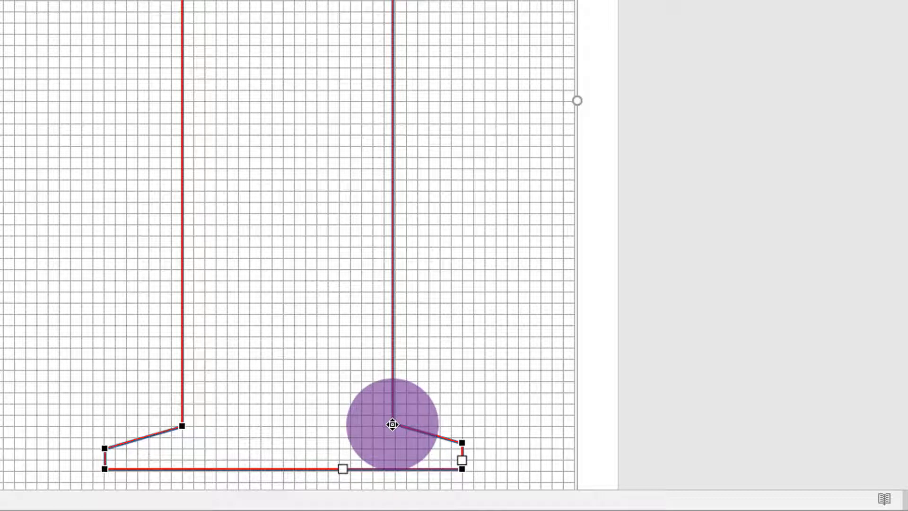
drag(392, 424, 395, 425)
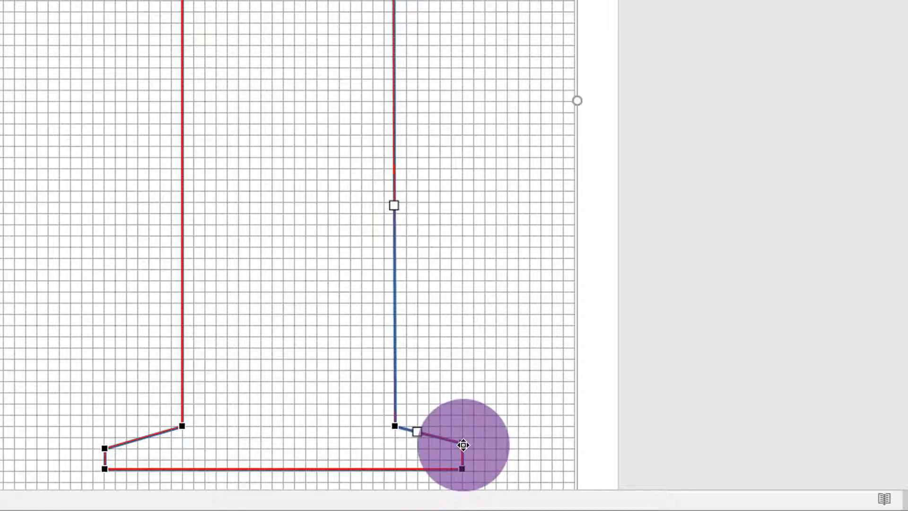
drag(463, 445, 462, 448)
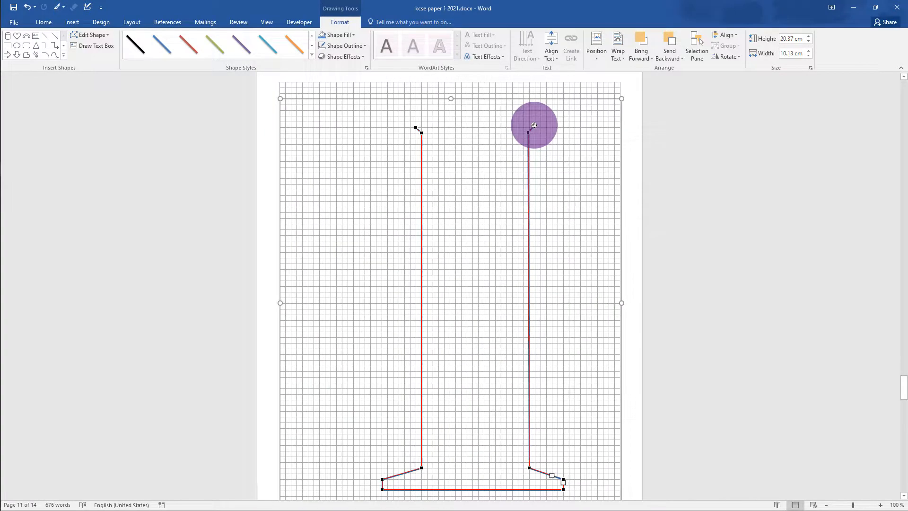
mouse_move(533, 125)
mouse_down()
mouse_move(543, 143)
mouse_move(529, 132)
mouse_up()
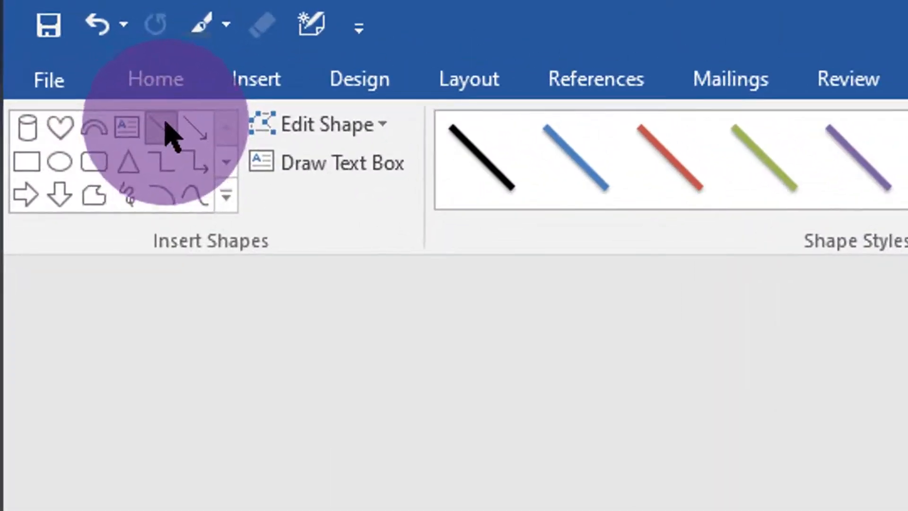
Draw an open freeform inner floor between the walls' lower corners, with sloping ends and a flat middle two grid squares lower
click(73, 55)
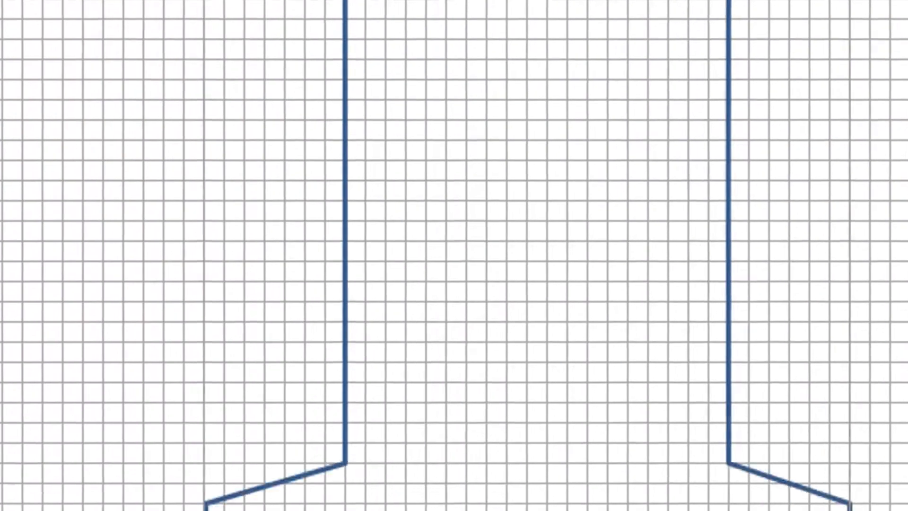
drag(103, 434, 750, 433)
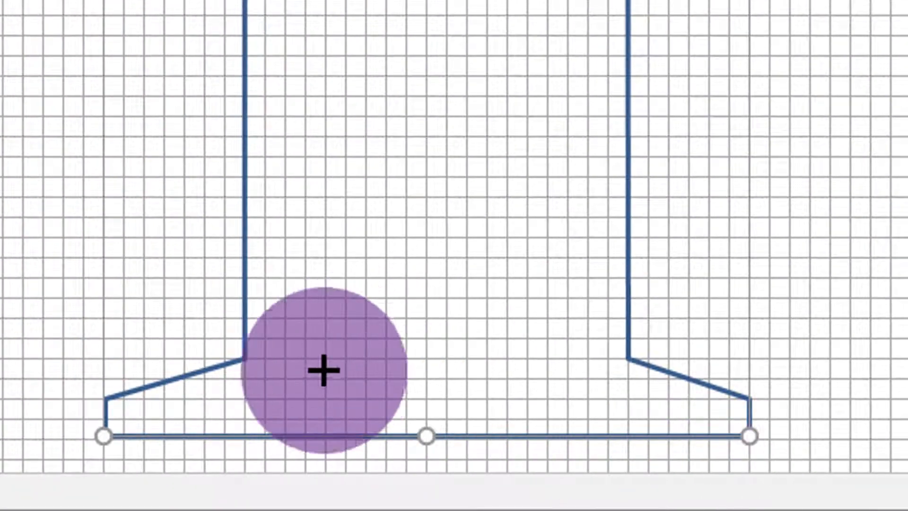
click(243, 358)
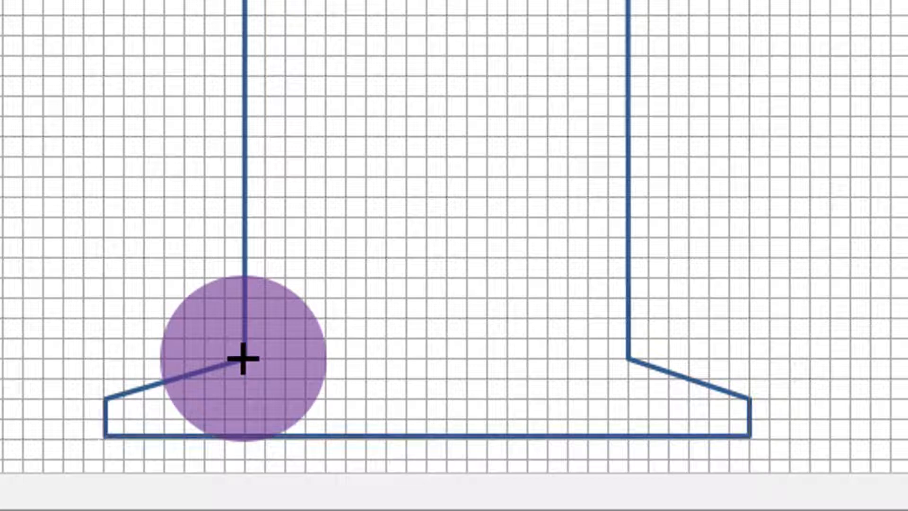
click(303, 400)
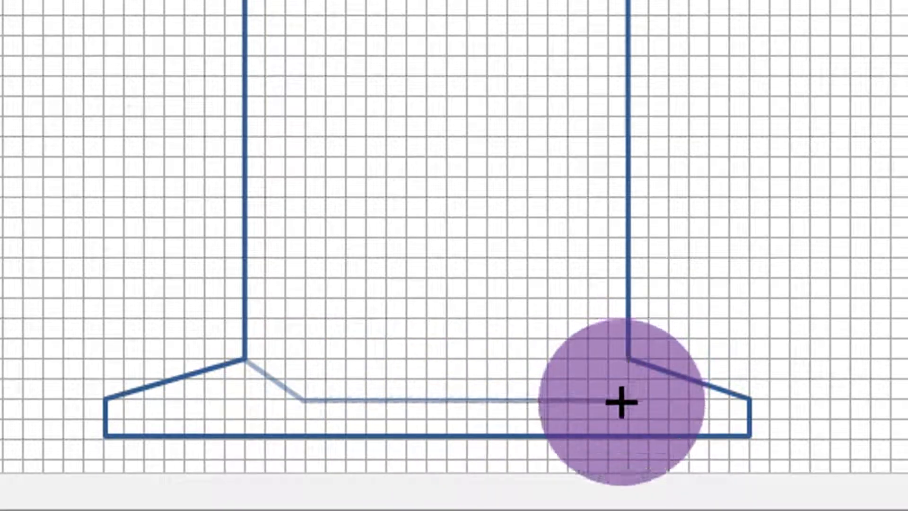
click(567, 399)
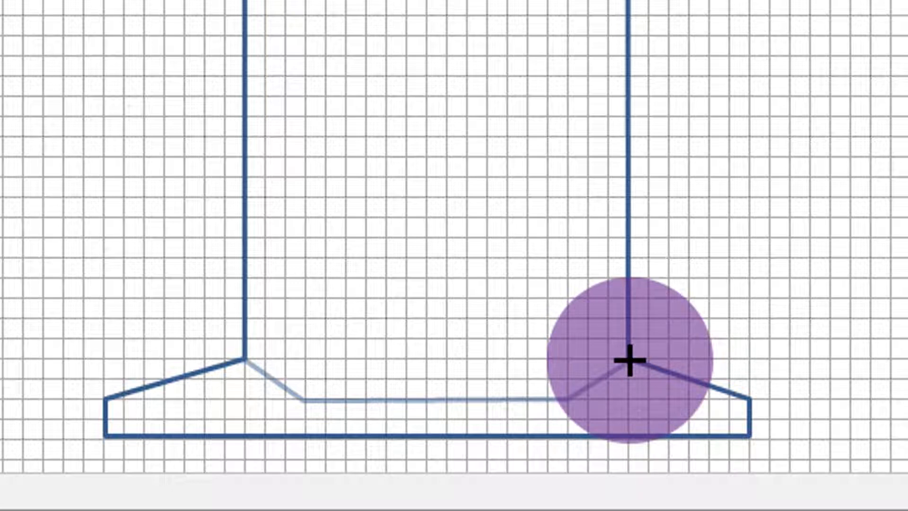
double_click(629, 360)
click(790, 326)
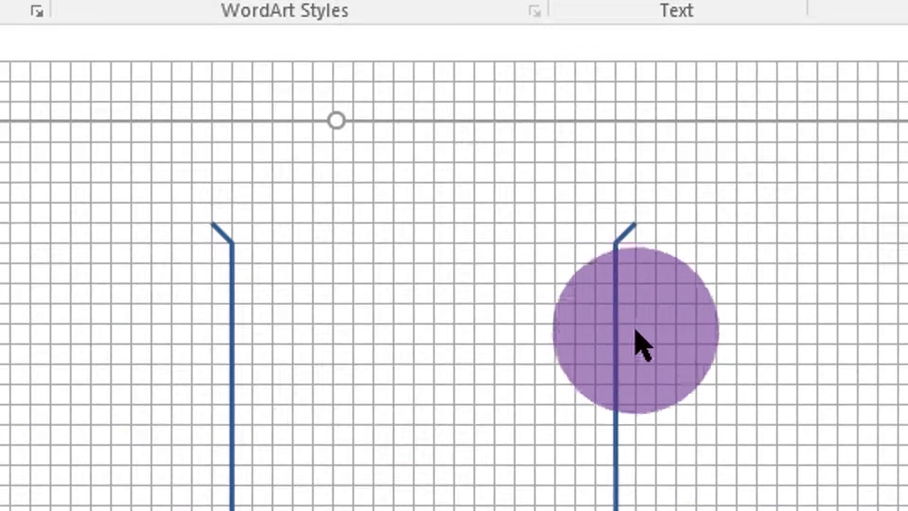
Edit the cylinder outline's points and convert the right sloping edge of the base to a curved segment
click(616, 491)
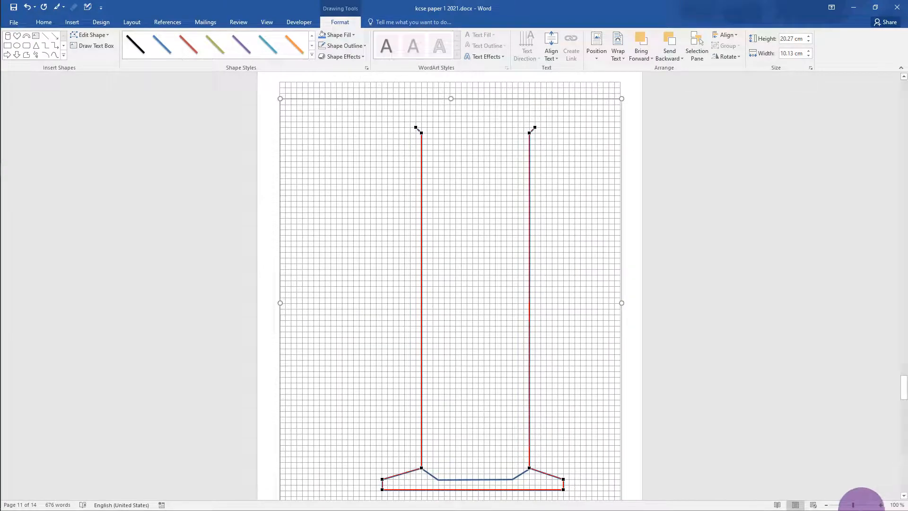
click(861, 505)
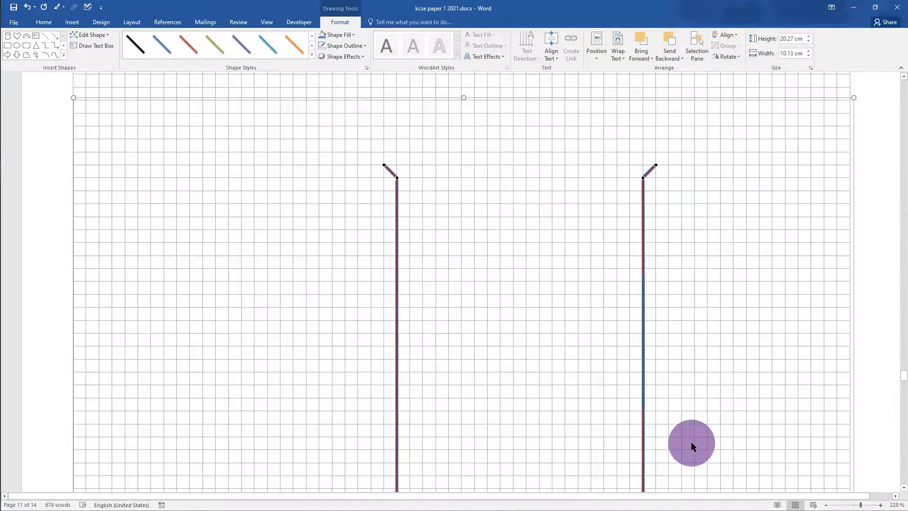
scroll(691, 441, down, 10)
scroll(691, 441, down, 3)
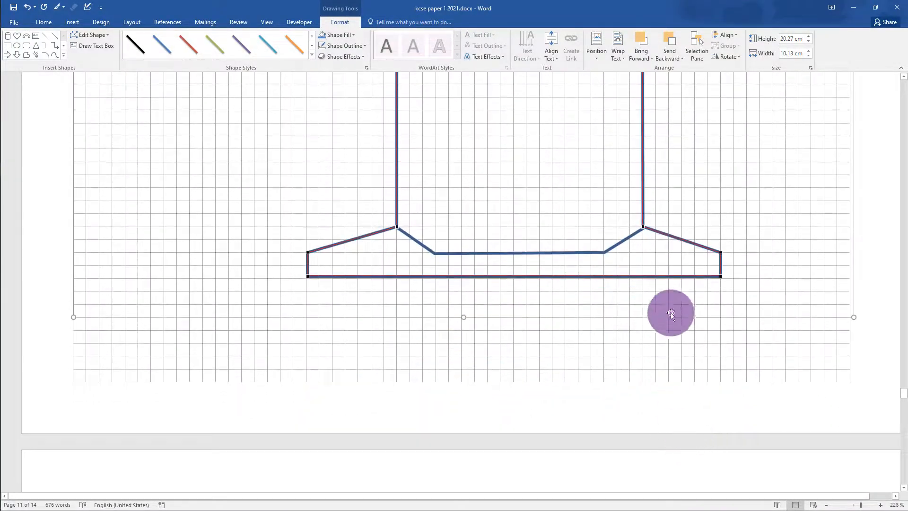
scroll(672, 280, down, 1)
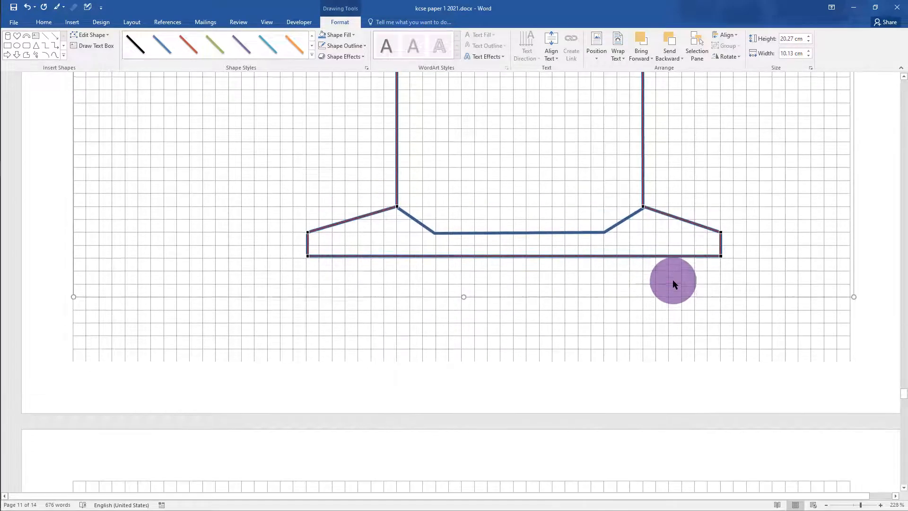
scroll(672, 280, up, 1)
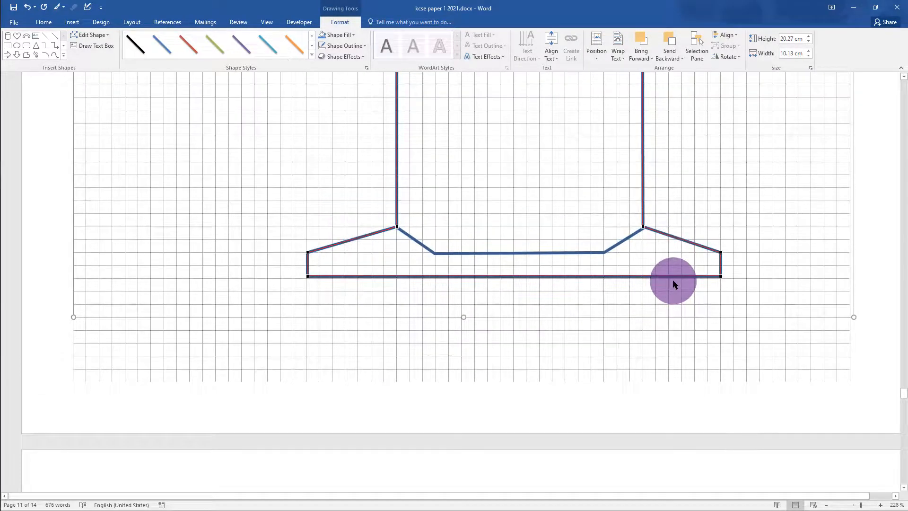
right_click(681, 239)
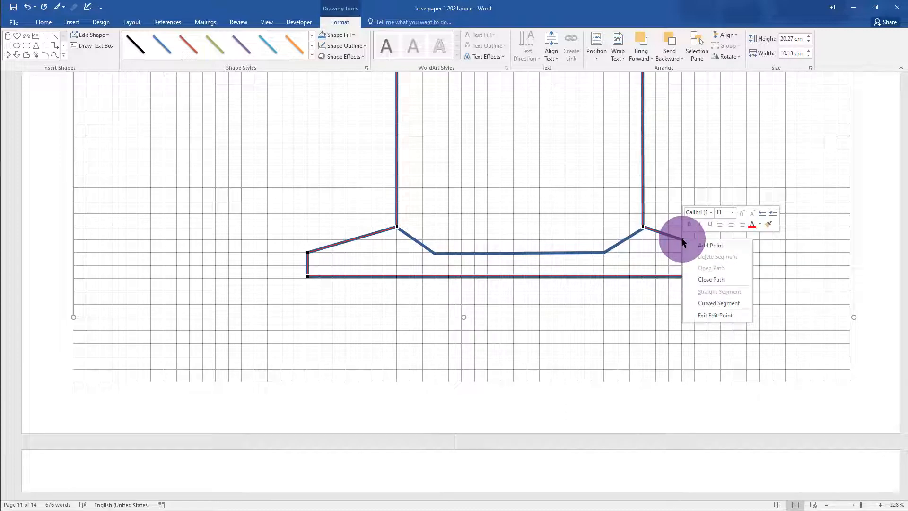
click(718, 302)
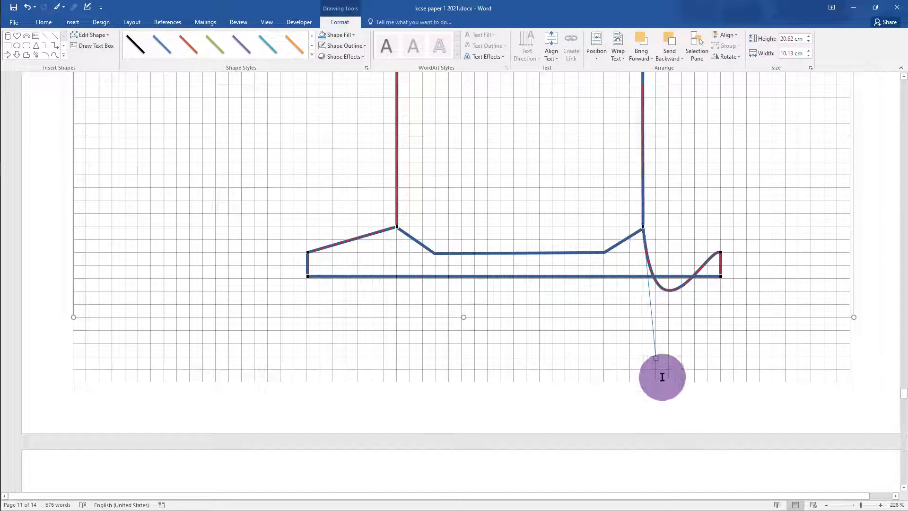
Shape the right base curve so it drops steeply from the wall and runs level into the base's outer corner
drag(655, 357, 644, 259)
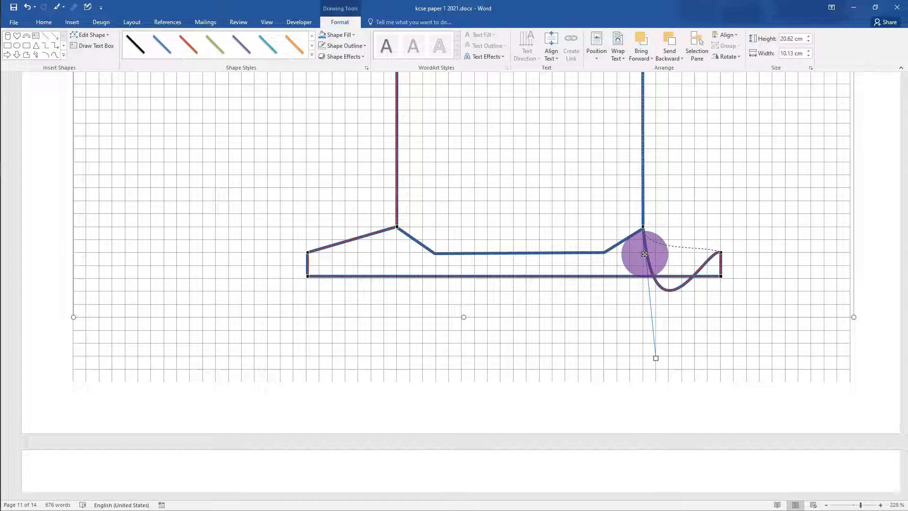
drag(644, 255, 646, 261)
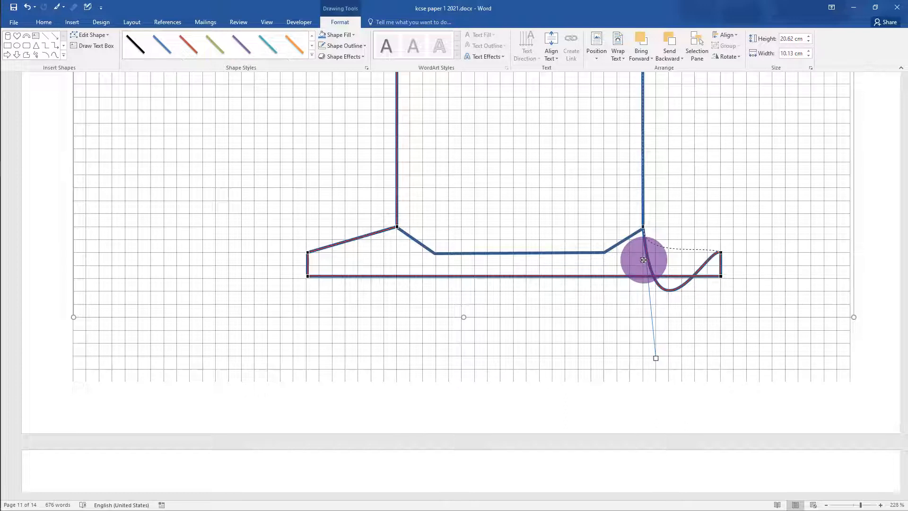
drag(643, 260, 642, 260)
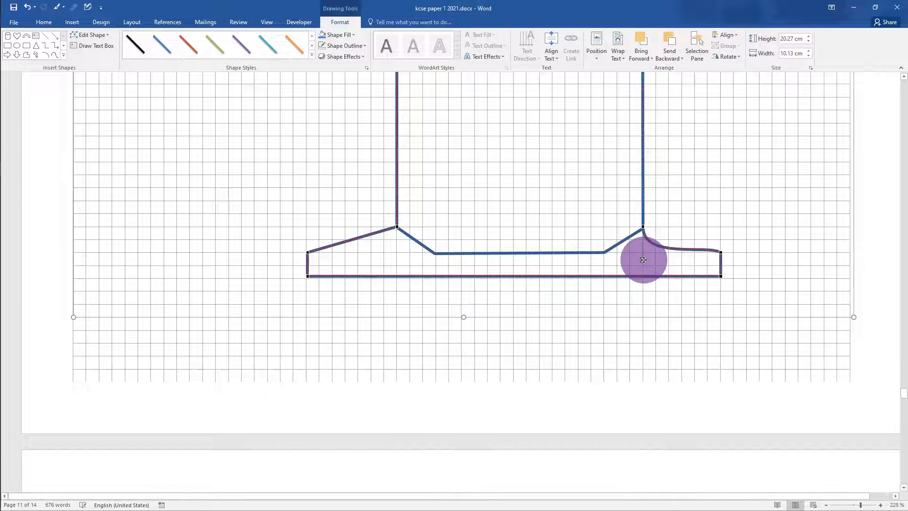
right_click(720, 252)
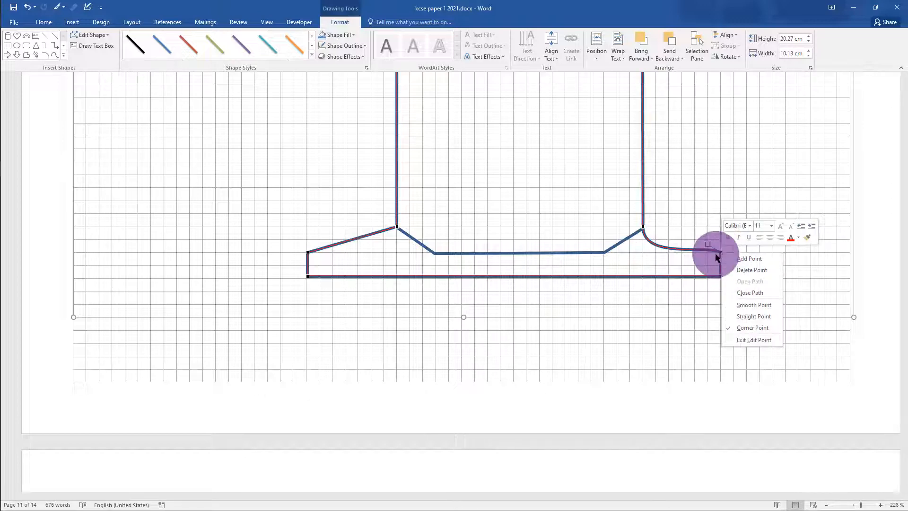
click(708, 245)
drag(707, 243, 702, 251)
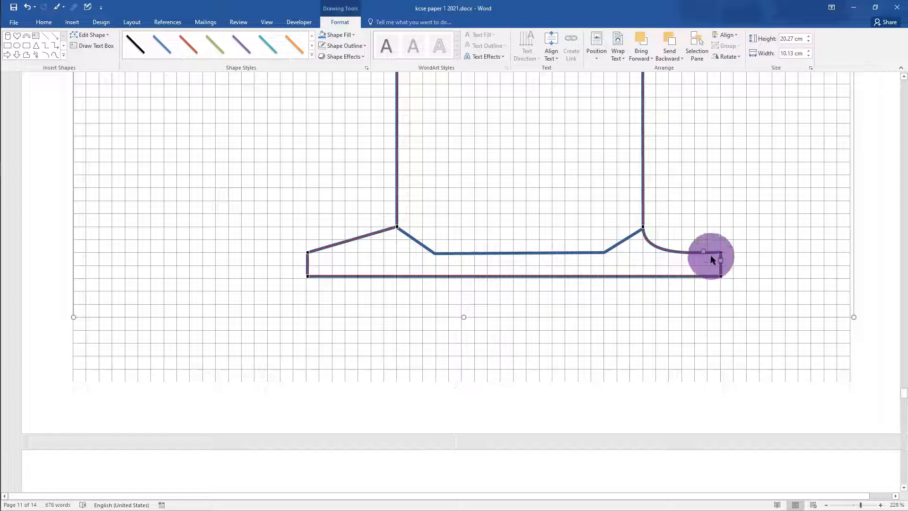
drag(704, 251, 705, 250)
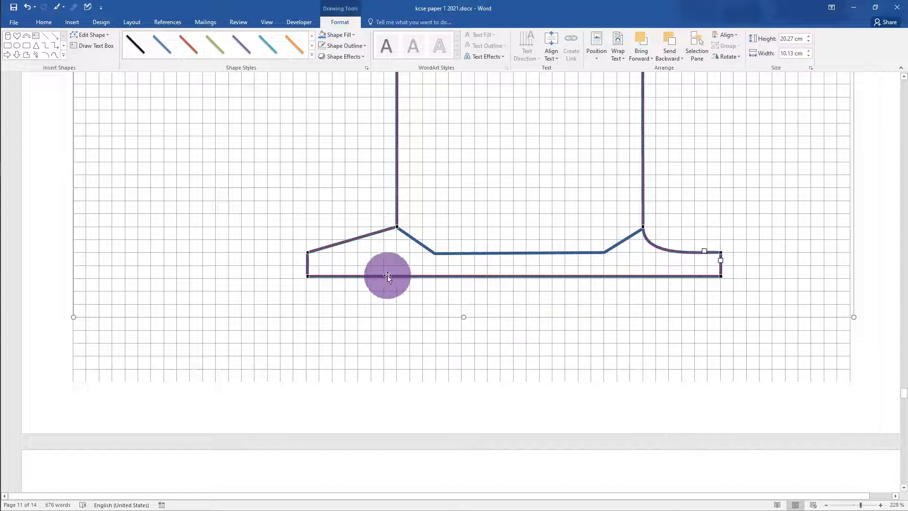
Convert the left sloping base edge to a curved segment and shape it to mirror the right base curve
right_click(358, 237)
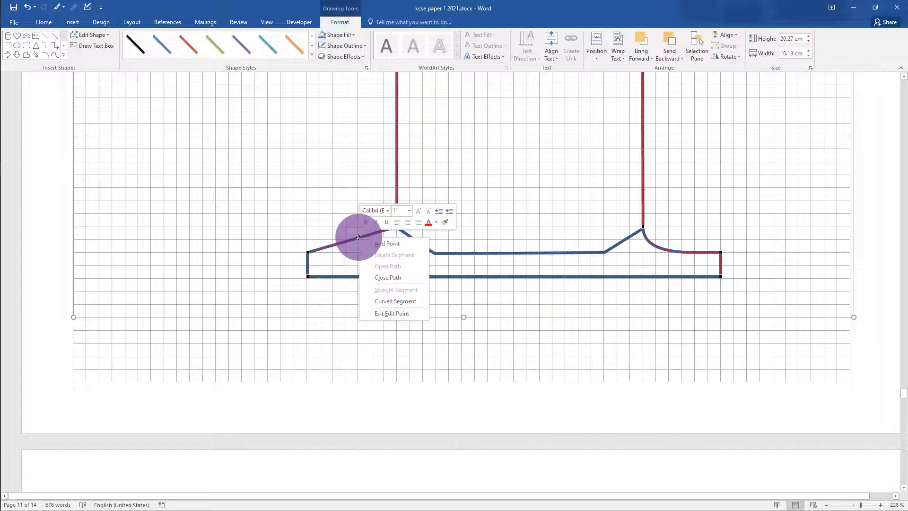
click(393, 305)
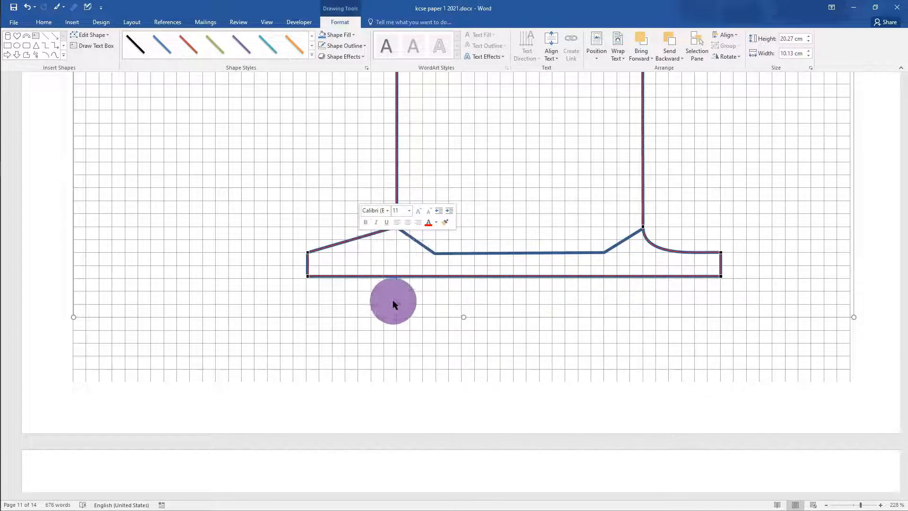
mouse_move(391, 304)
mouse_down()
mouse_move(328, 278)
mouse_move(377, 298)
mouse_up()
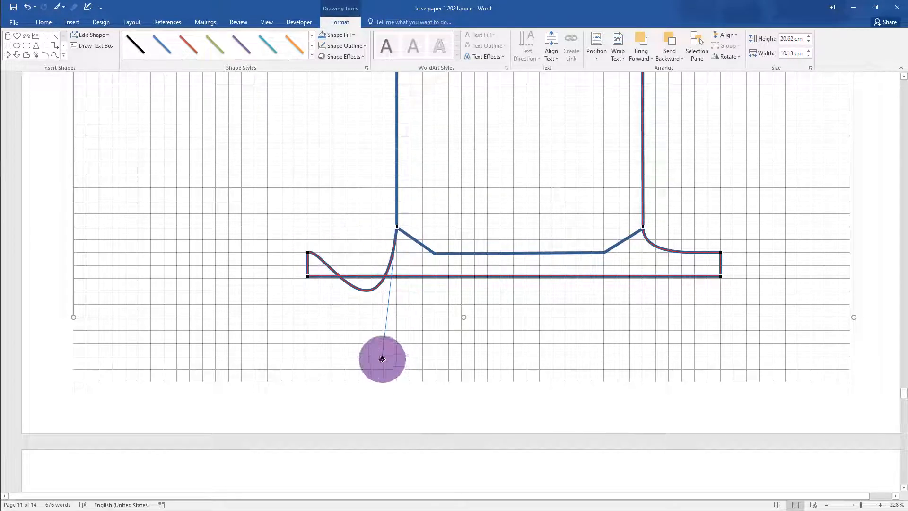
drag(382, 358, 396, 259)
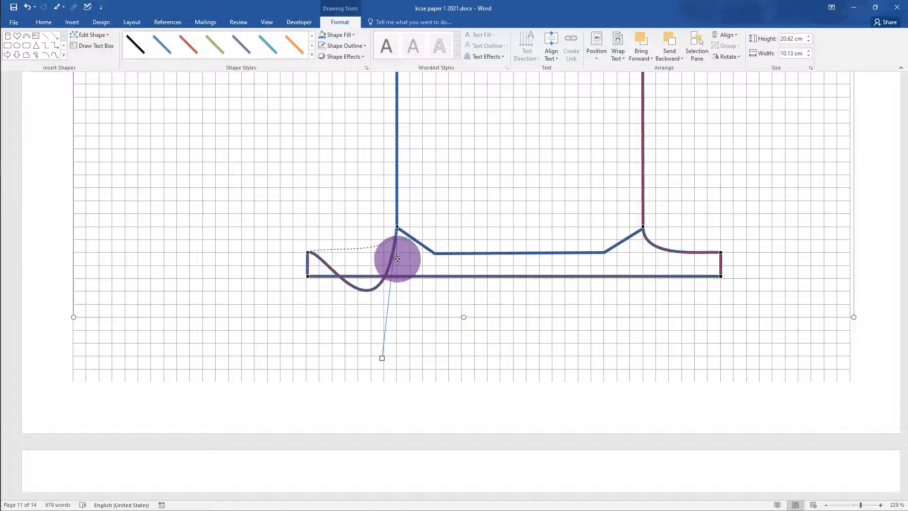
drag(397, 259, 390, 259)
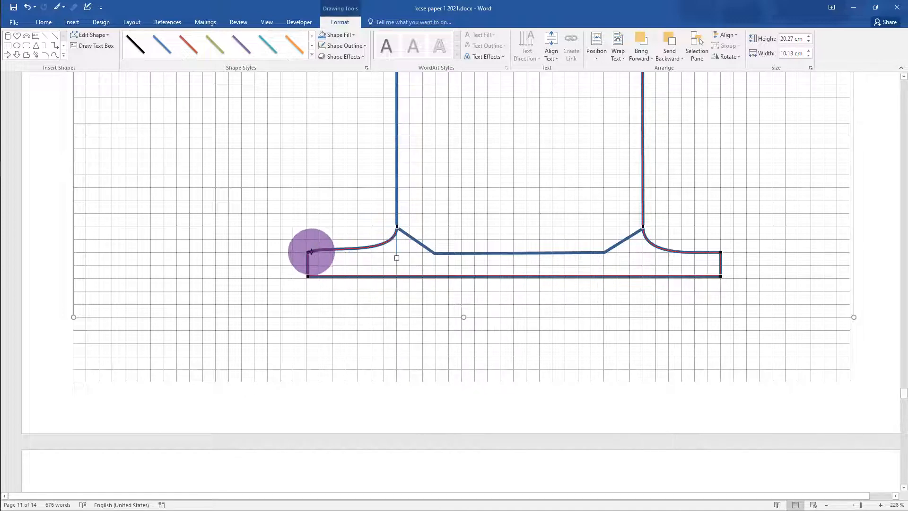
drag(308, 251, 337, 247)
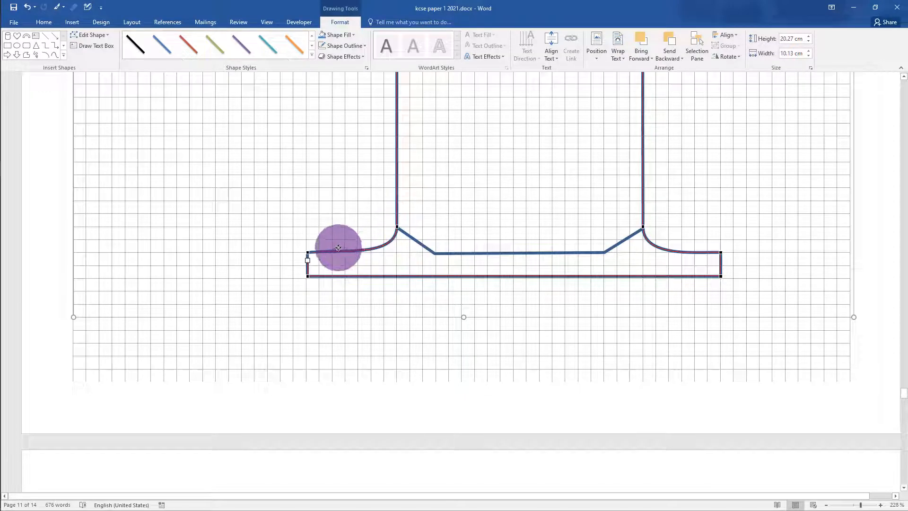
Fine-tune both outer base curves, flattening the left one at its outer corner and slanting both outward where they leave the walls
mouse_move(338, 248)
mouse_down()
mouse_move(324, 240)
mouse_move(326, 249)
mouse_up()
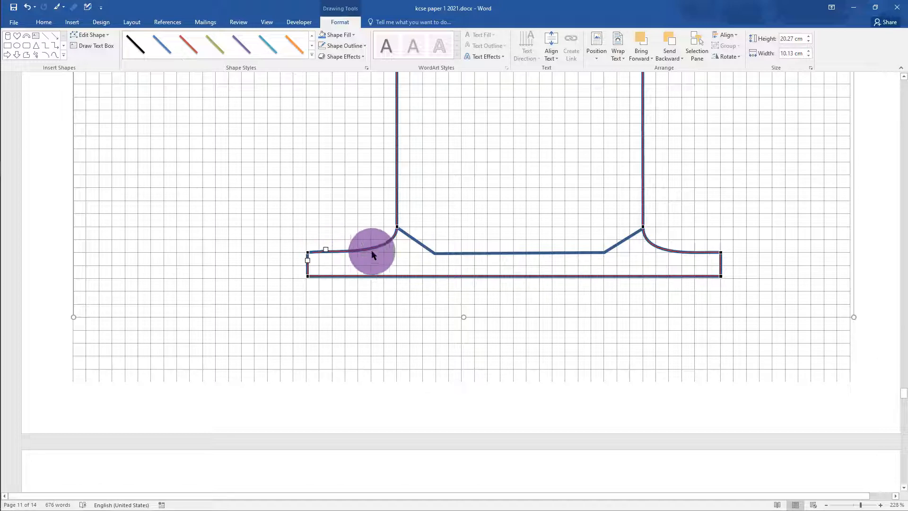
click(396, 229)
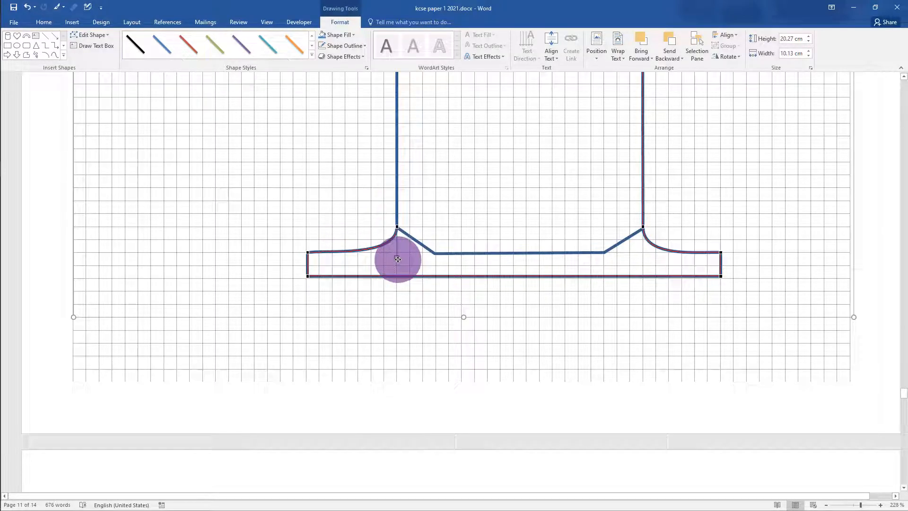
drag(398, 259, 388, 258)
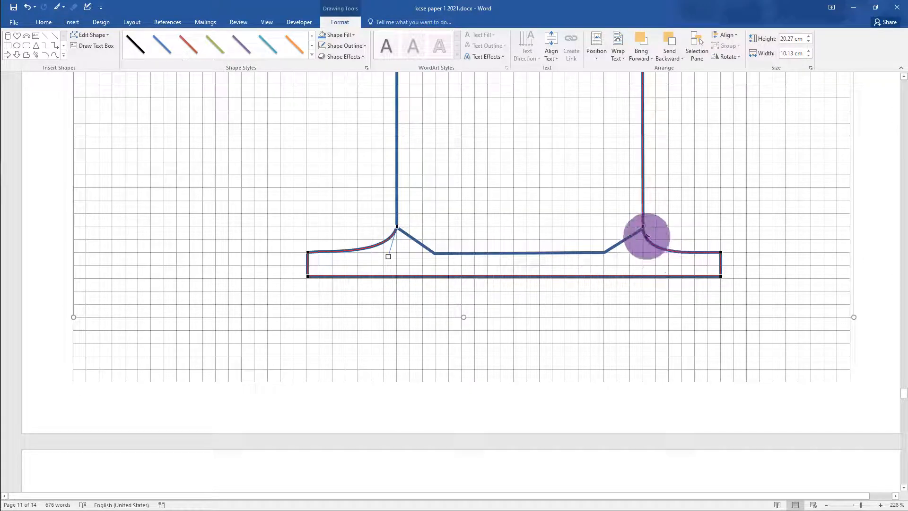
click(642, 228)
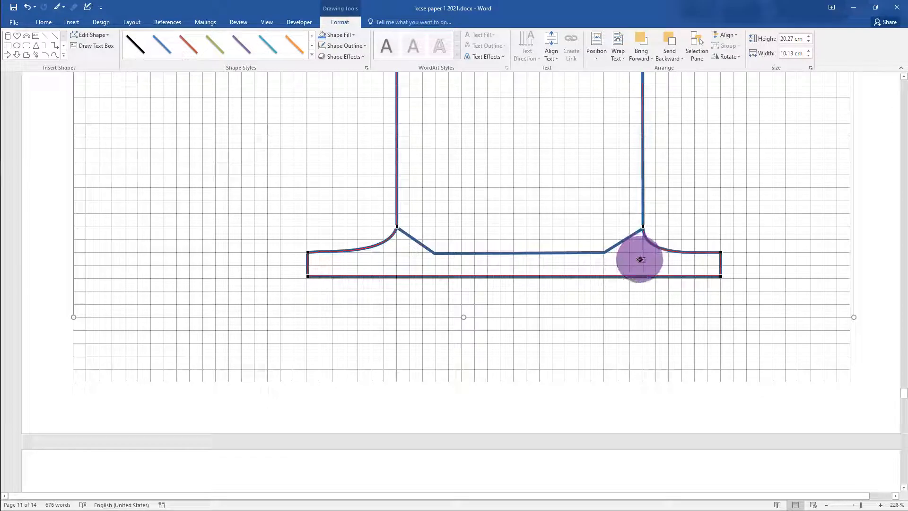
drag(641, 259, 651, 255)
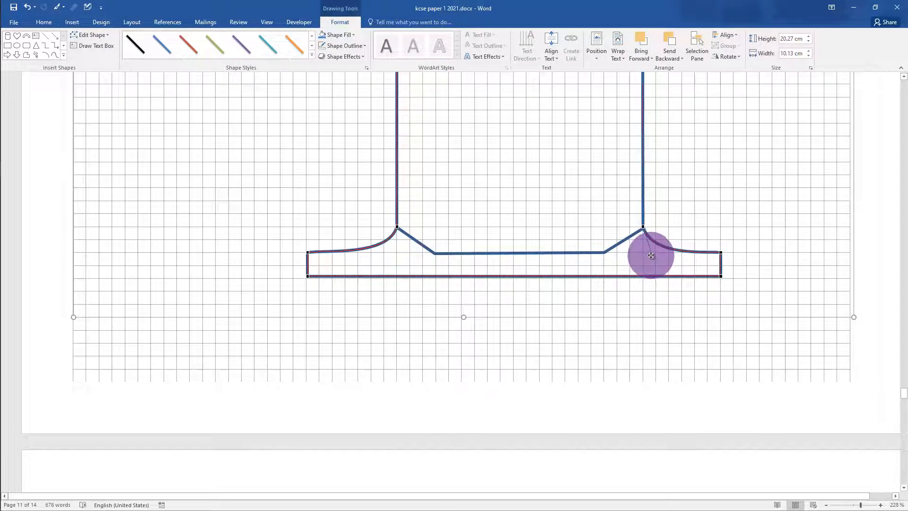
Edit the inner floor line's points and convert its left sloping end to a curved segment
click(523, 251)
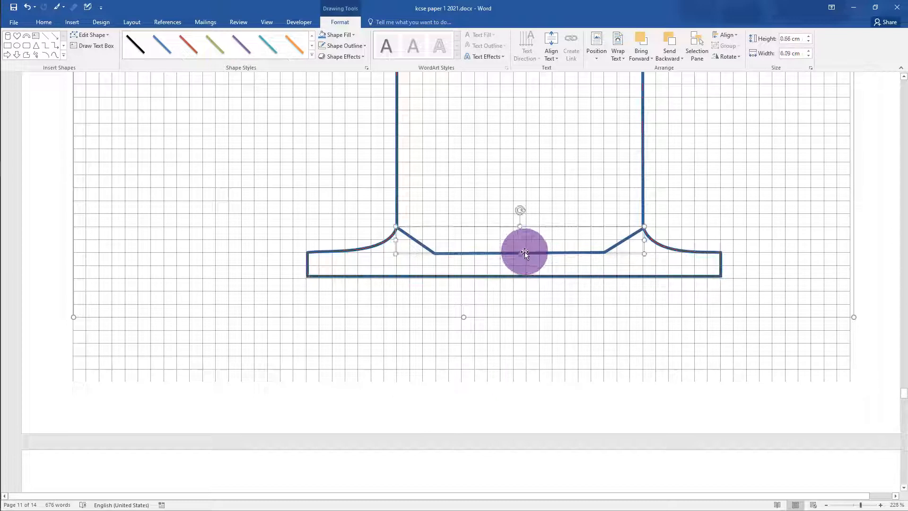
right_click(395, 230)
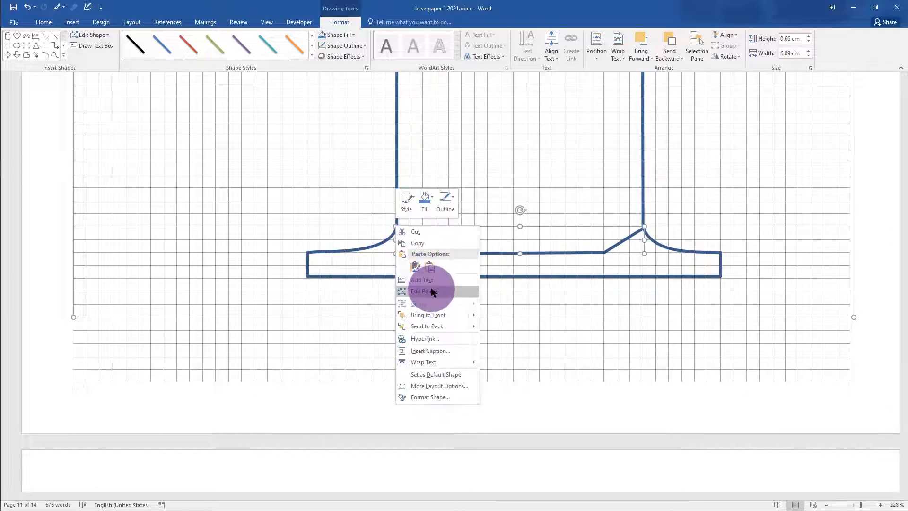
click(431, 292)
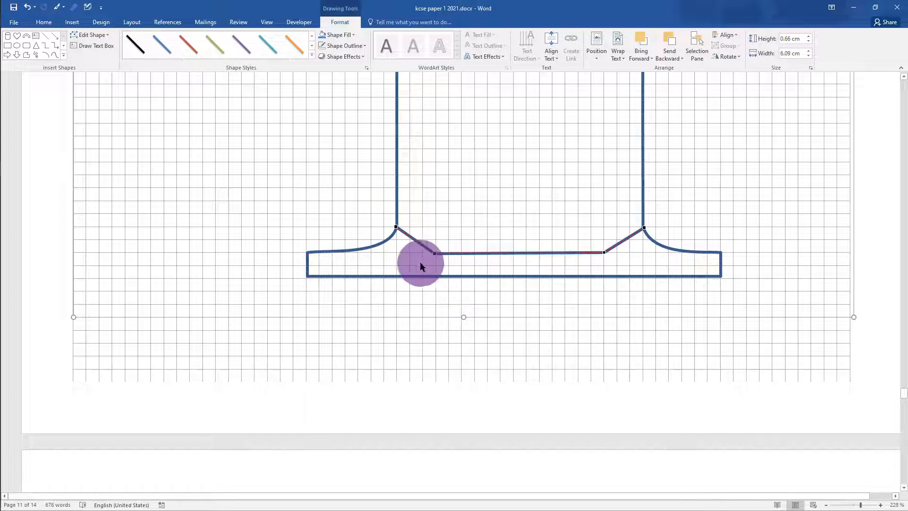
right_click(416, 240)
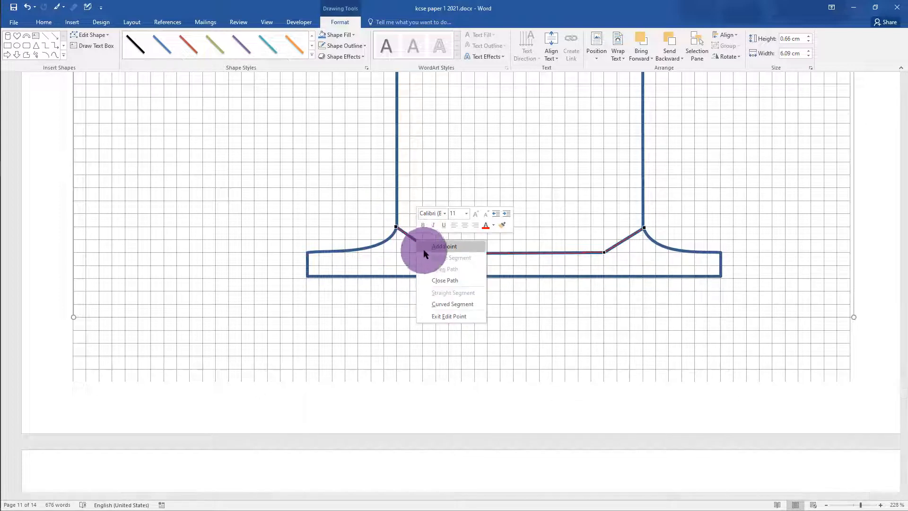
click(450, 302)
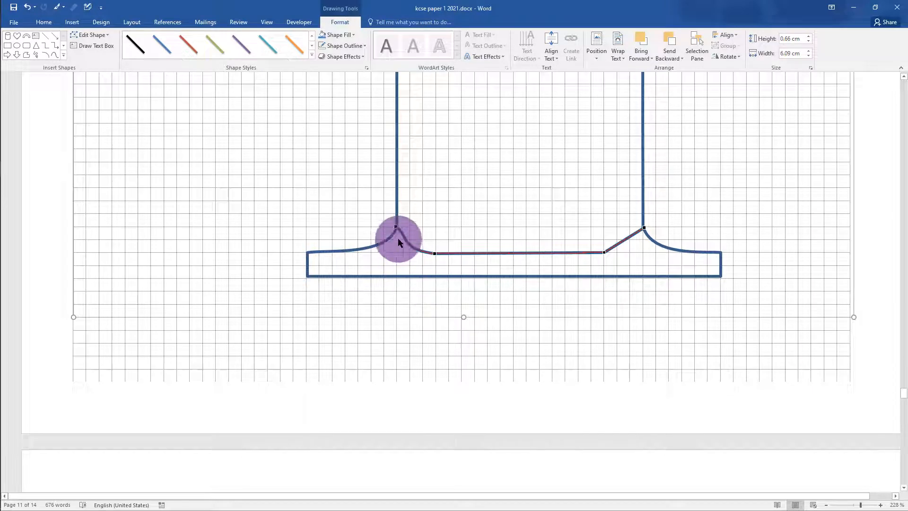
Shape the inner floor's left curve so it drops steeply from the wall and runs level into the flat middle
click(434, 253)
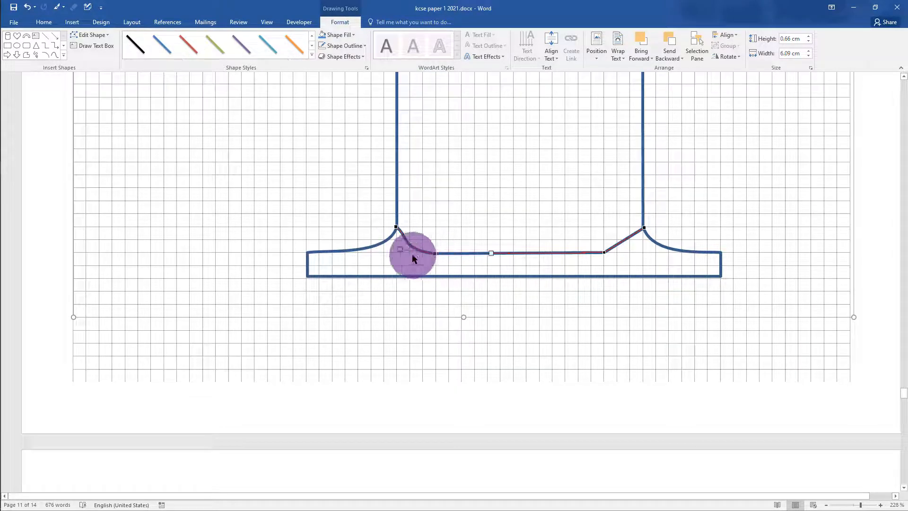
mouse_move(400, 248)
mouse_down()
mouse_move(418, 253)
mouse_move(406, 251)
mouse_up()
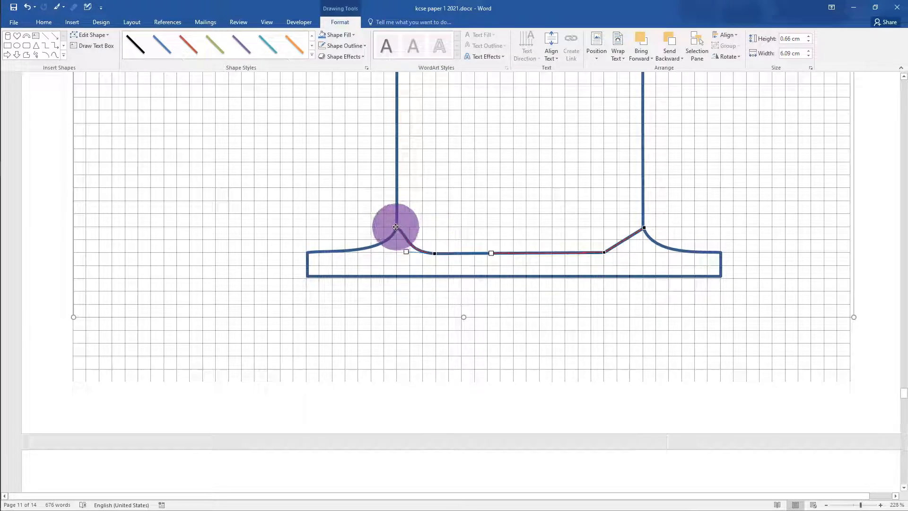
right_click(395, 227)
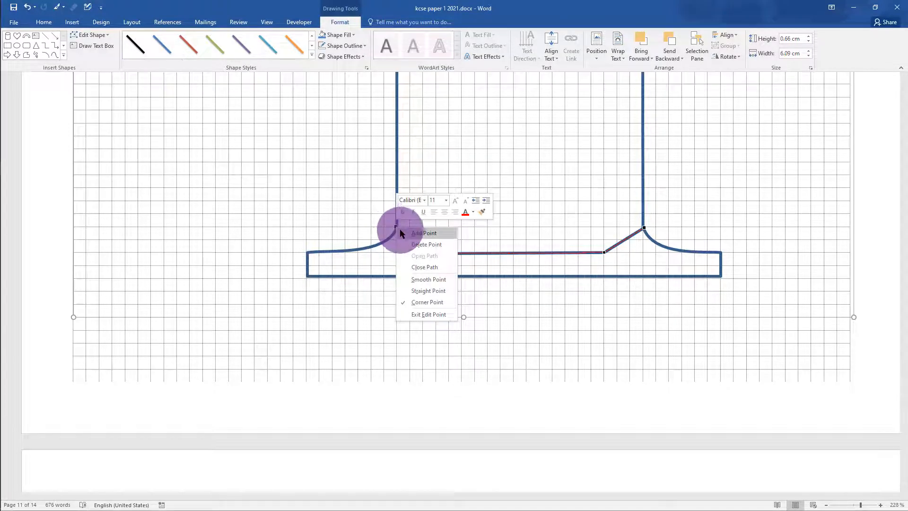
click(483, 237)
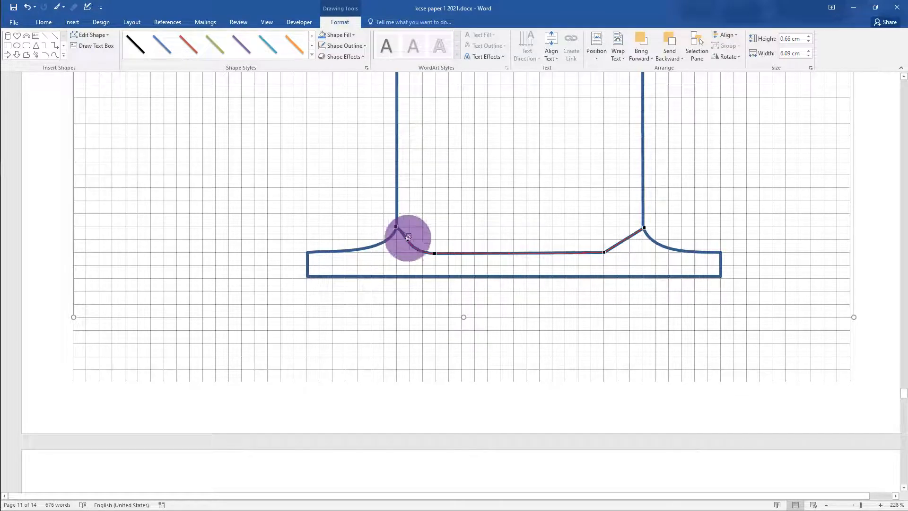
drag(409, 239, 402, 242)
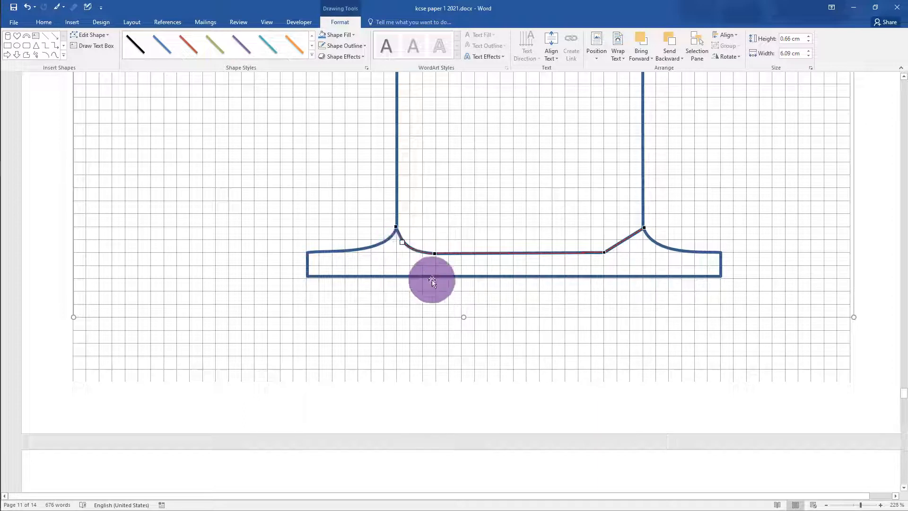
Convert the inner floor's right sloping end to a curved segment, shape it to mirror the left curve, and finish point editing
right_click(627, 241)
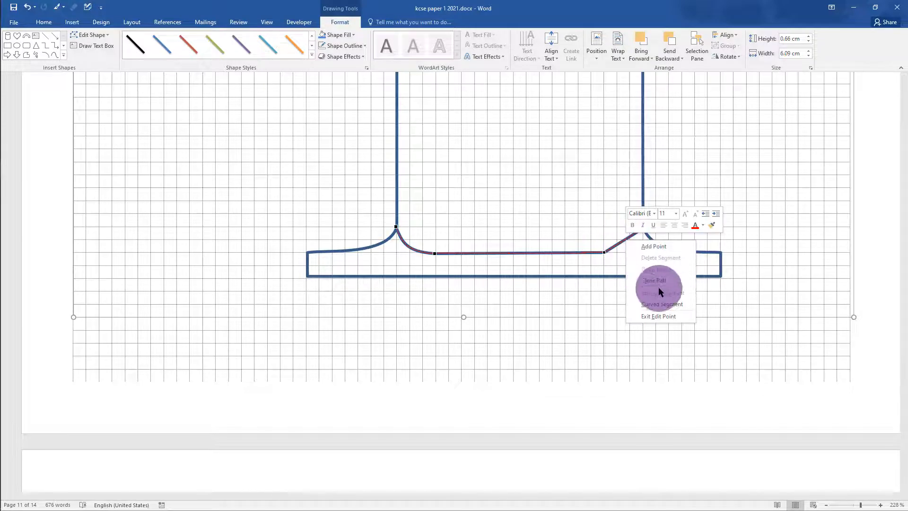
click(665, 304)
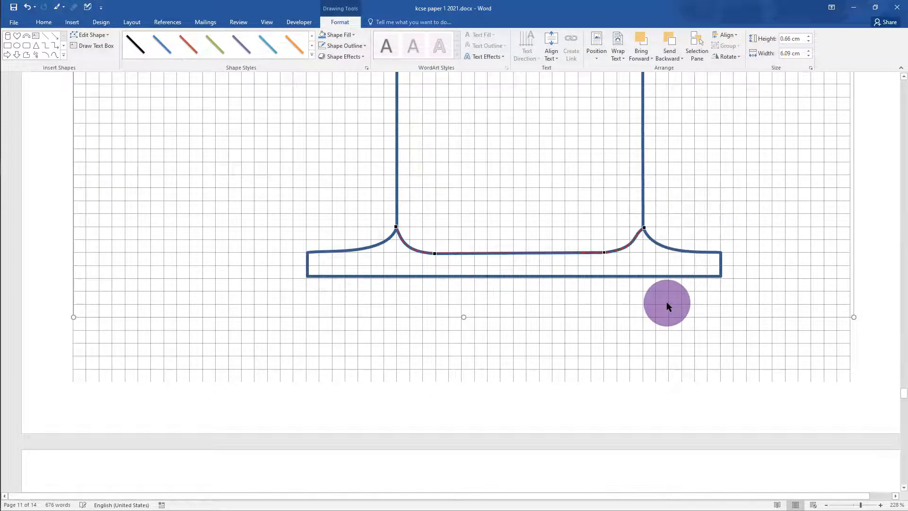
click(603, 252)
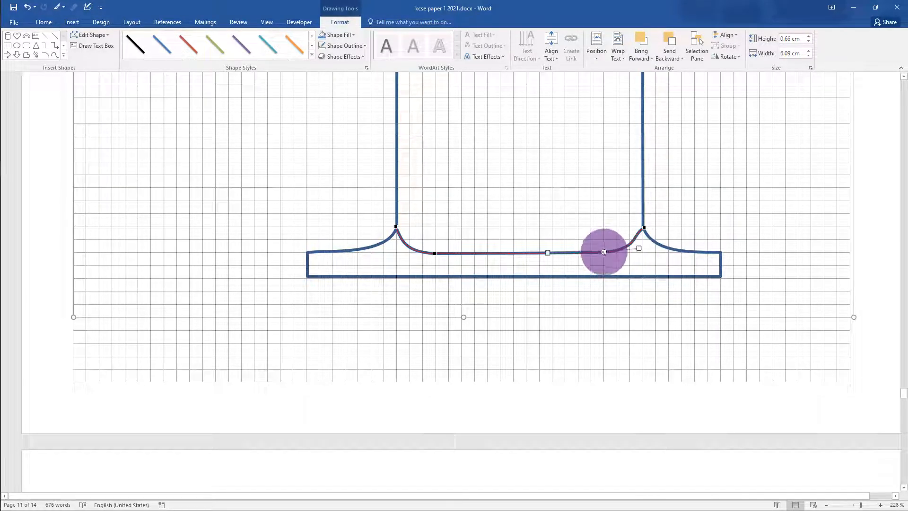
drag(638, 246, 639, 252)
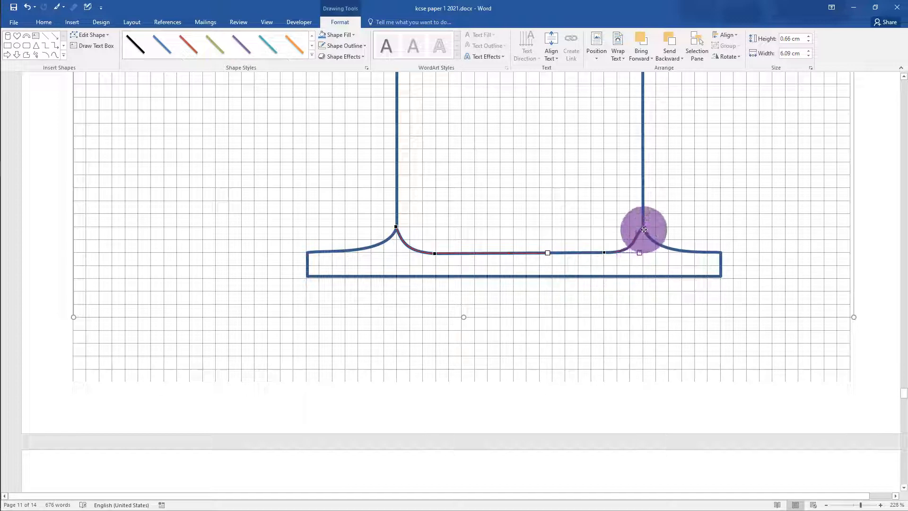
click(630, 236)
drag(630, 236, 639, 241)
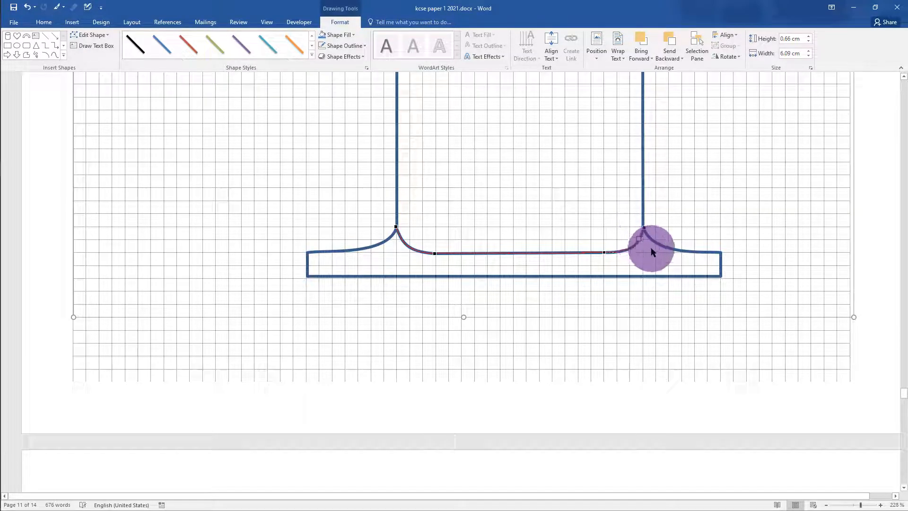
click(651, 247)
click(656, 247)
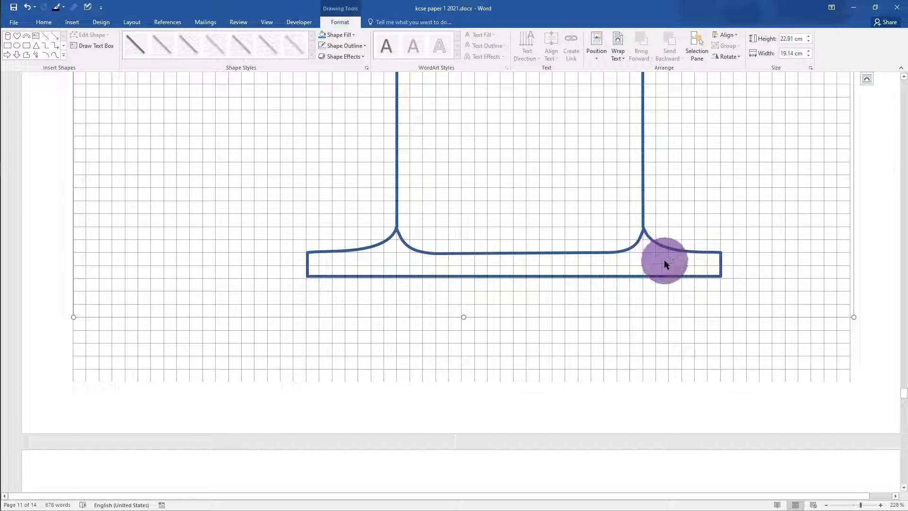
Edit the cylinder outline's points and bend the left lip at the rim into a rounded outward curve
scroll(587, 291, up, 2)
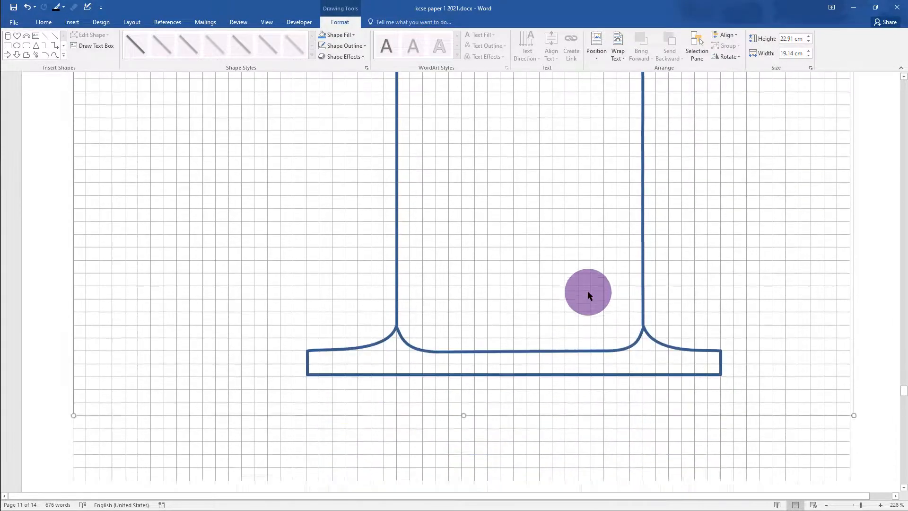
scroll(655, 256, down, 3)
click(423, 208)
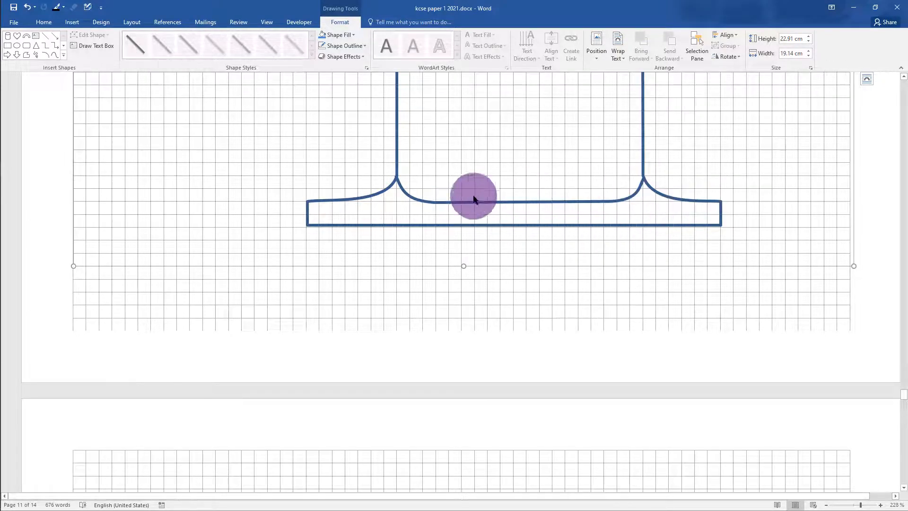
scroll(586, 213, up, 8)
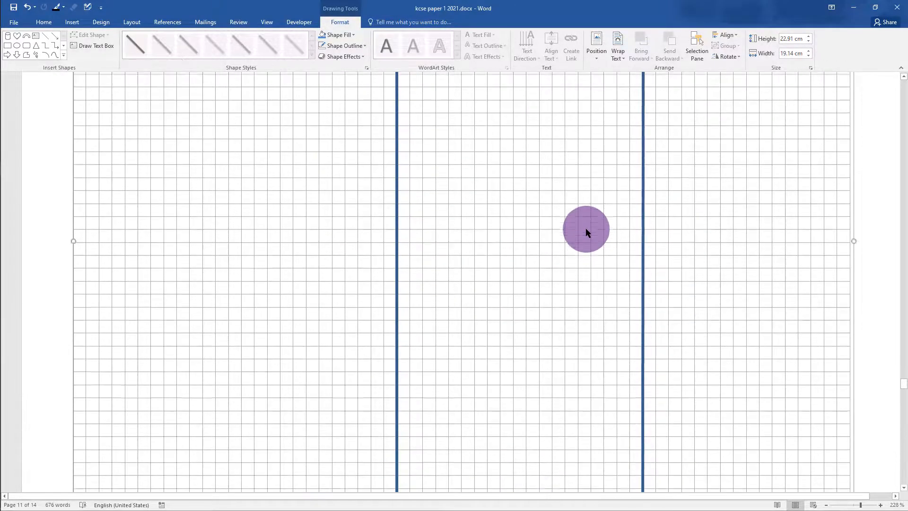
scroll(585, 228, up, 5)
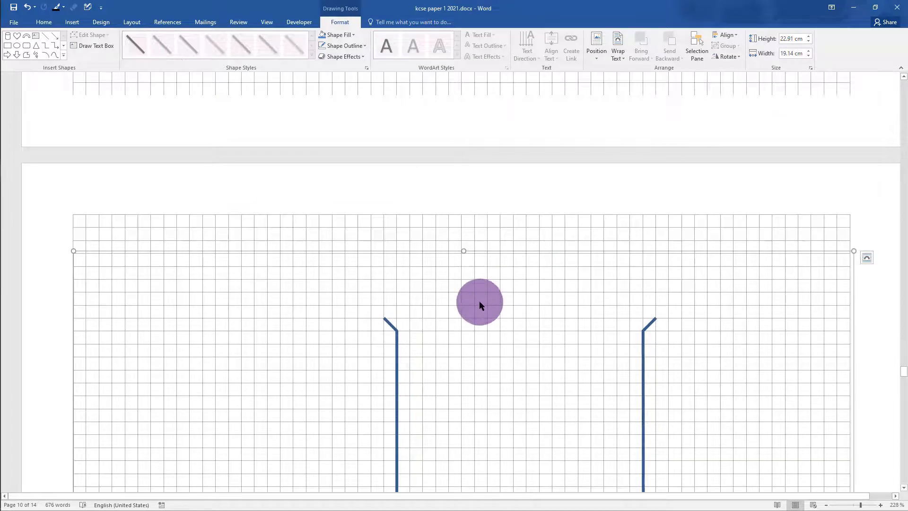
scroll(478, 304, down, 3)
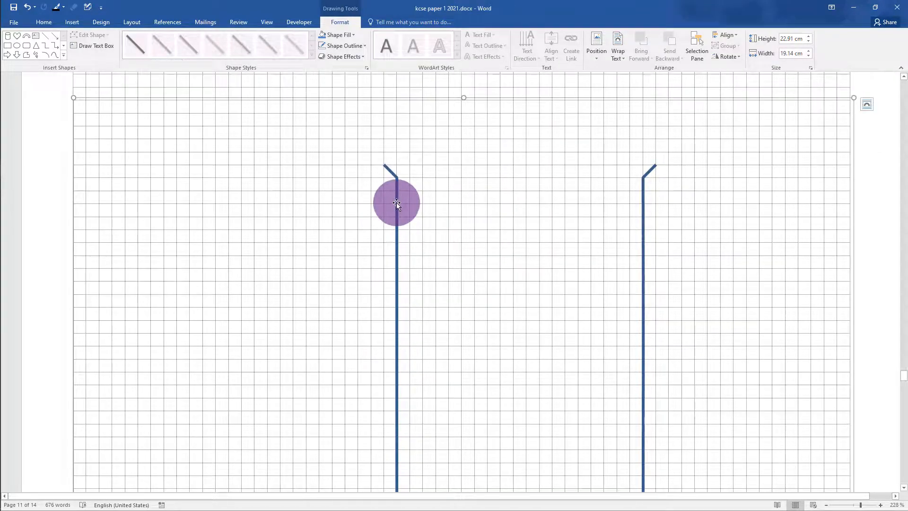
click(397, 205)
right_click(514, 163)
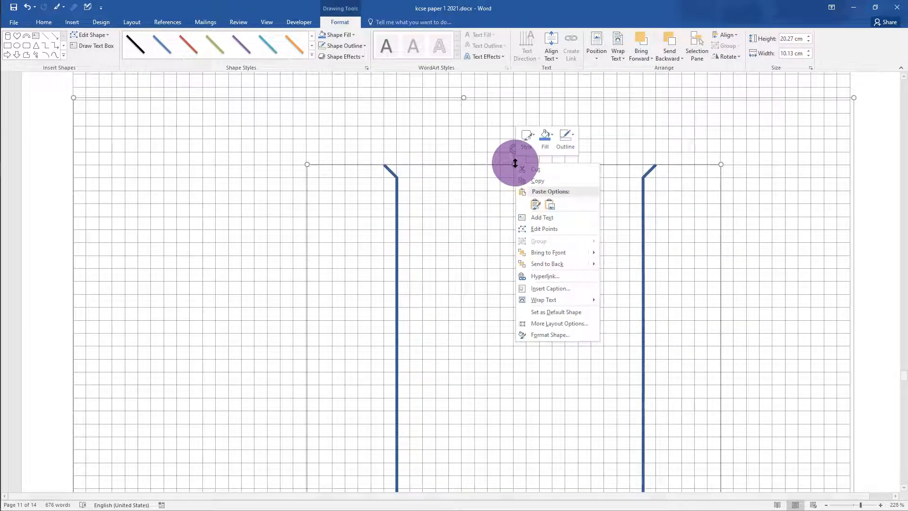
click(532, 230)
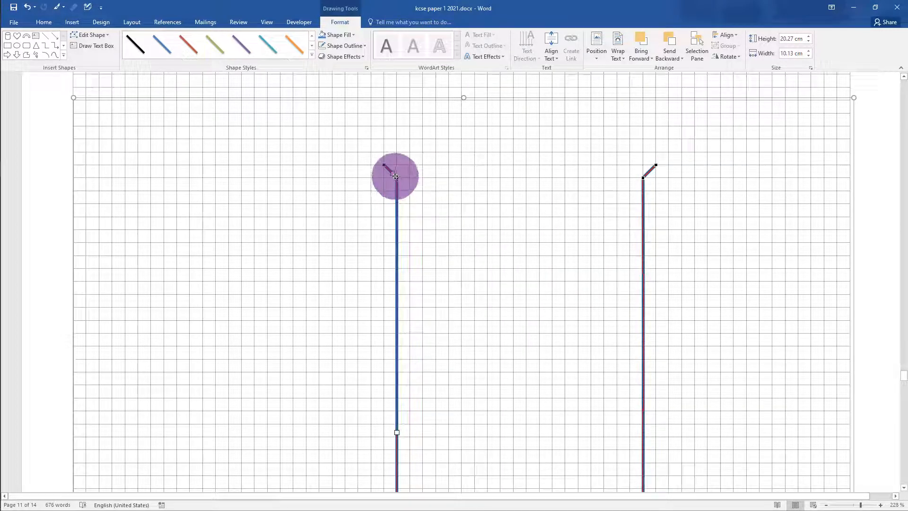
drag(392, 174, 396, 165)
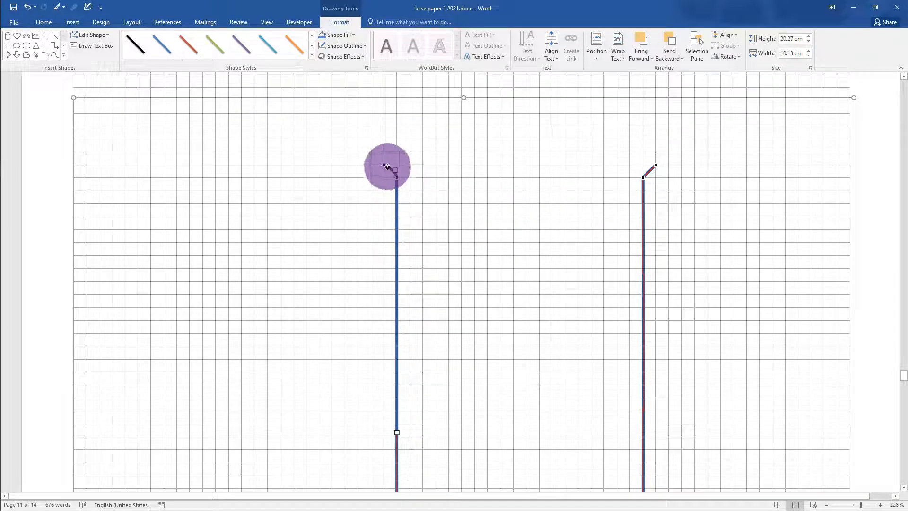
drag(385, 164, 389, 169)
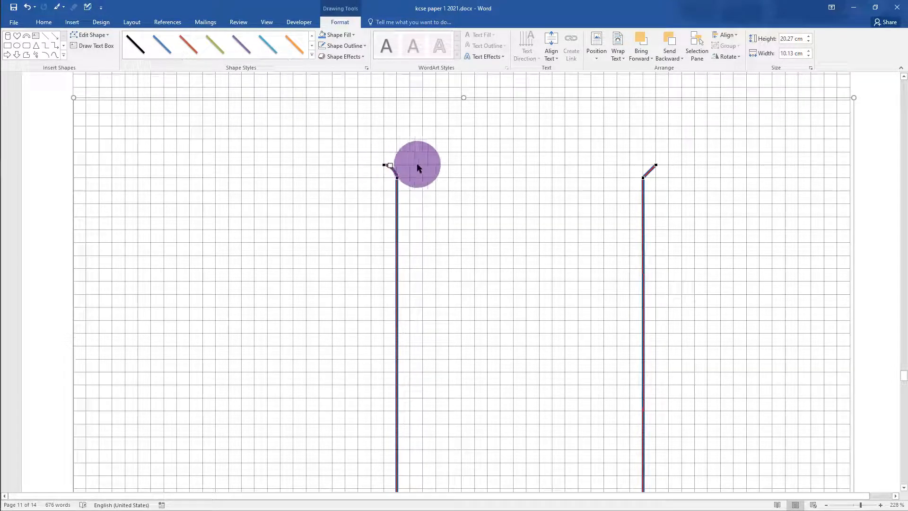
click(457, 186)
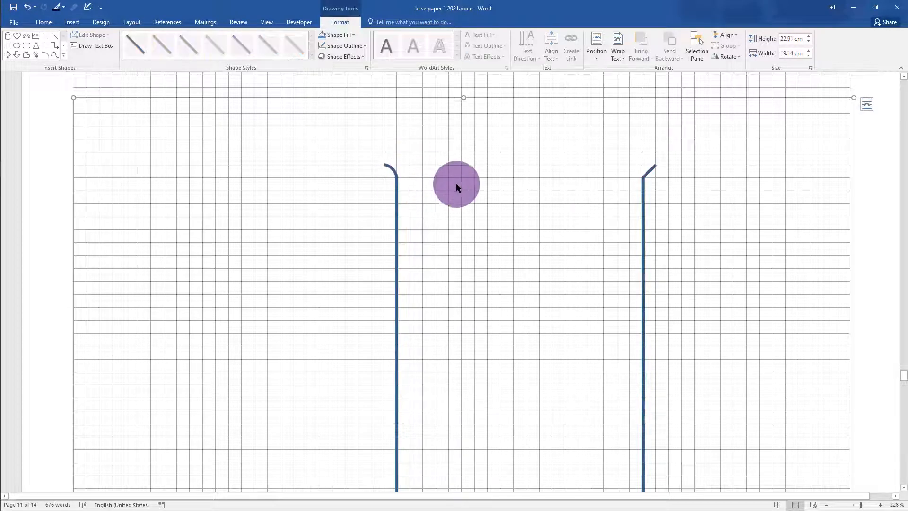
Edit the cylinder outline's points again and round the right rim lip outward to mirror the left one
click(649, 173)
right_click(719, 165)
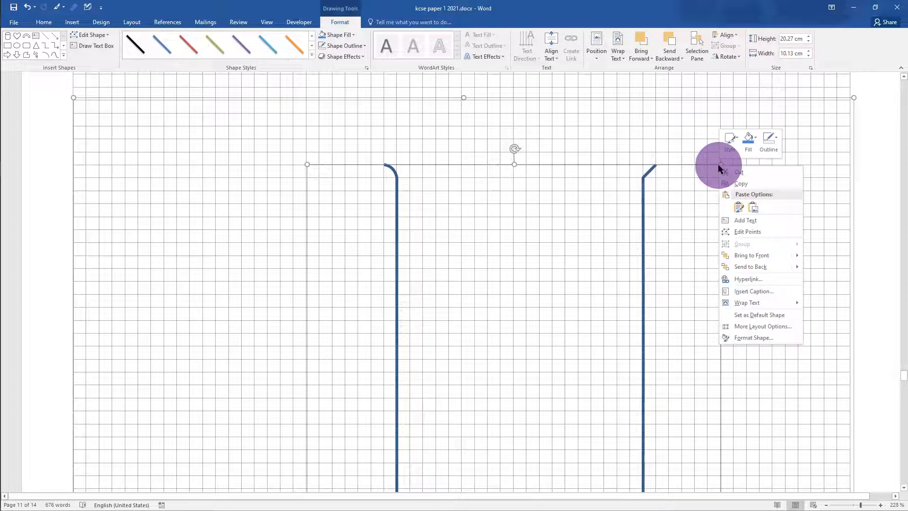
click(736, 231)
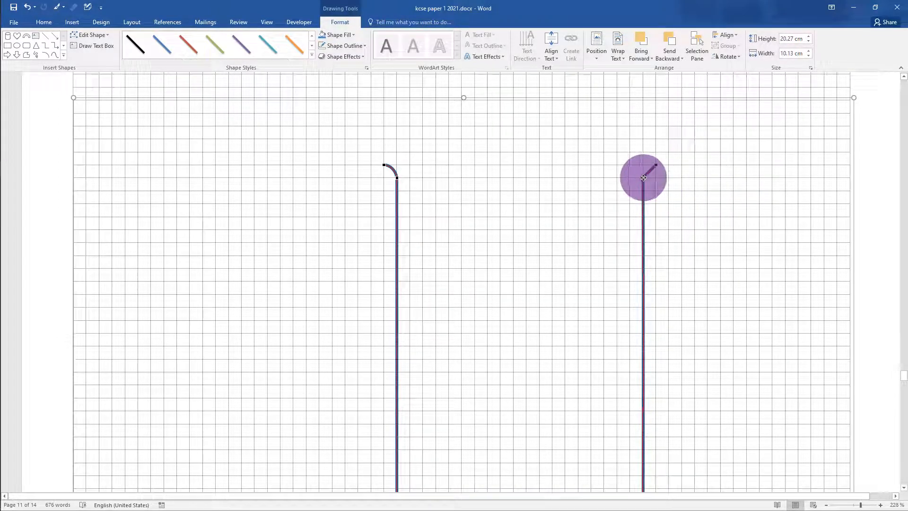
drag(643, 177, 644, 176)
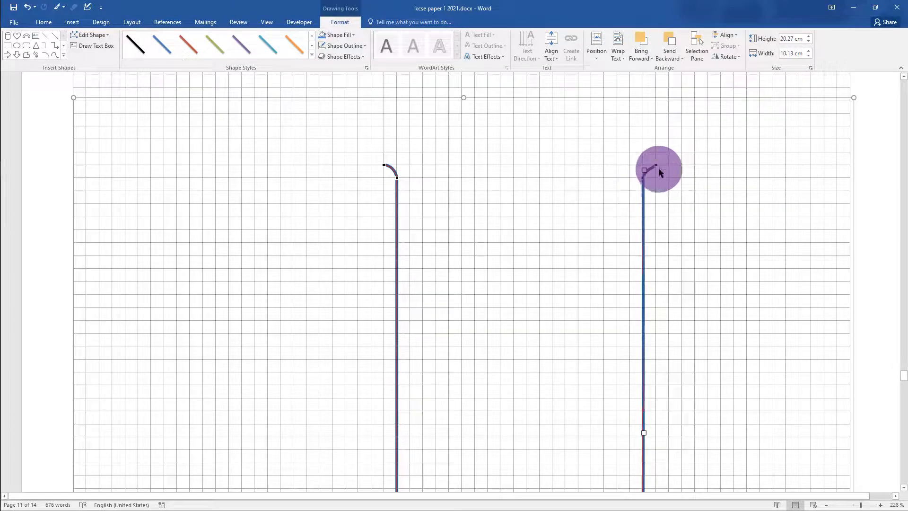
click(655, 165)
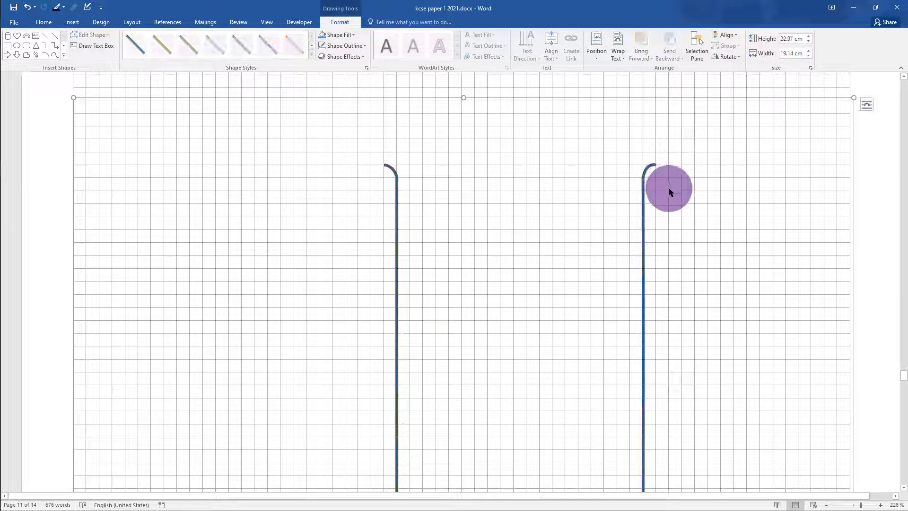
Finish editing the rim and draw a horizontal line about eight grid squares long inside the cylinder, two squares above the floor
click(668, 189)
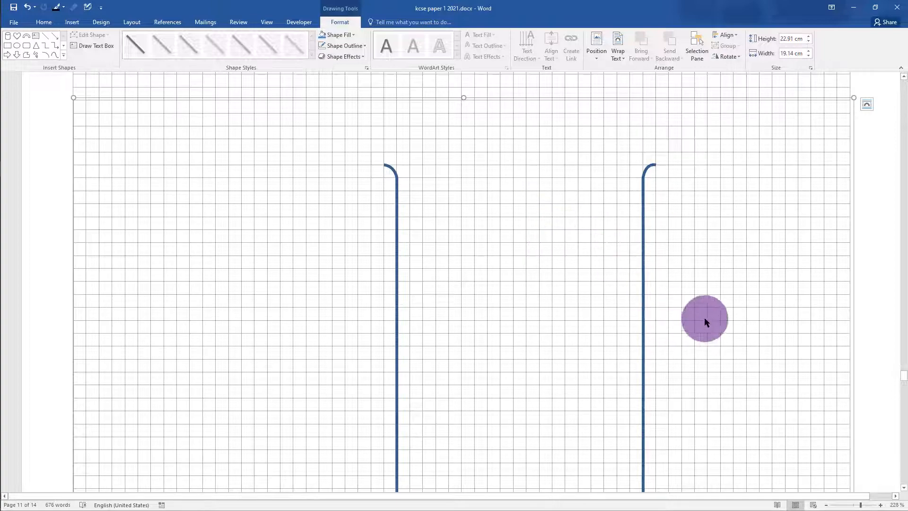
click(855, 507)
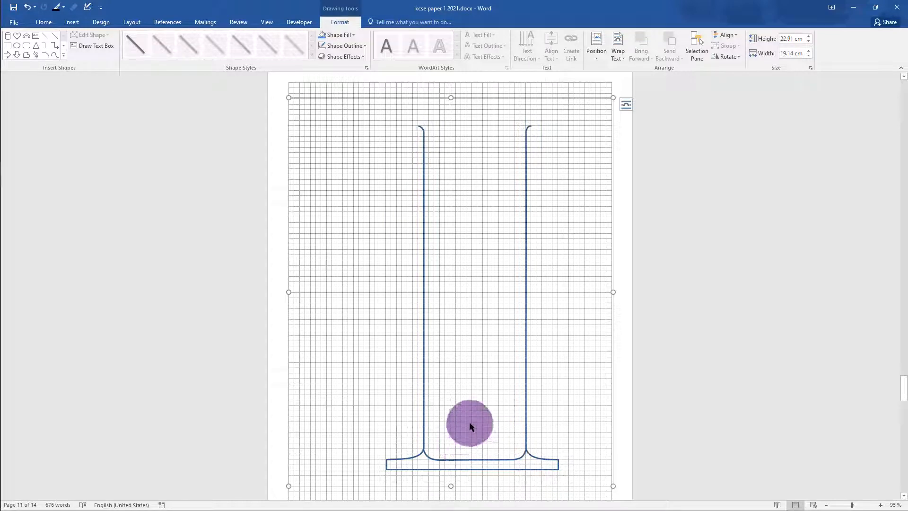
click(46, 36)
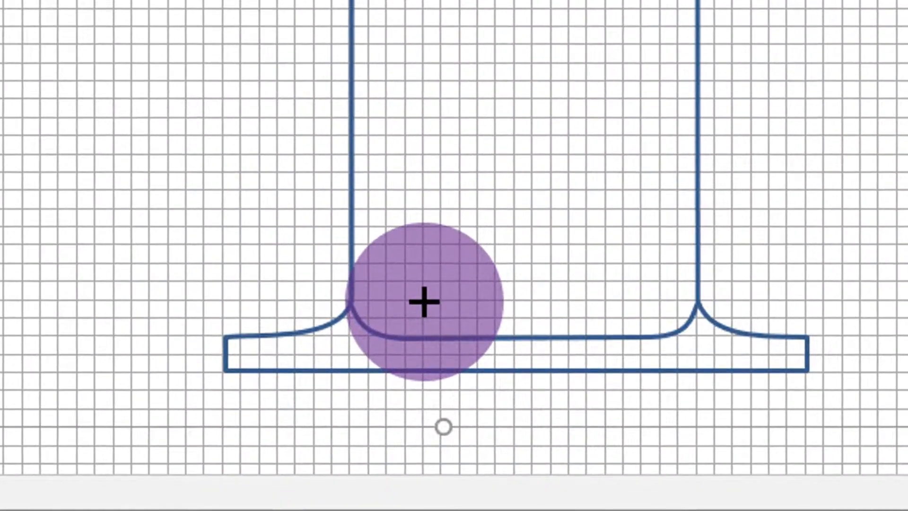
drag(424, 301, 568, 302)
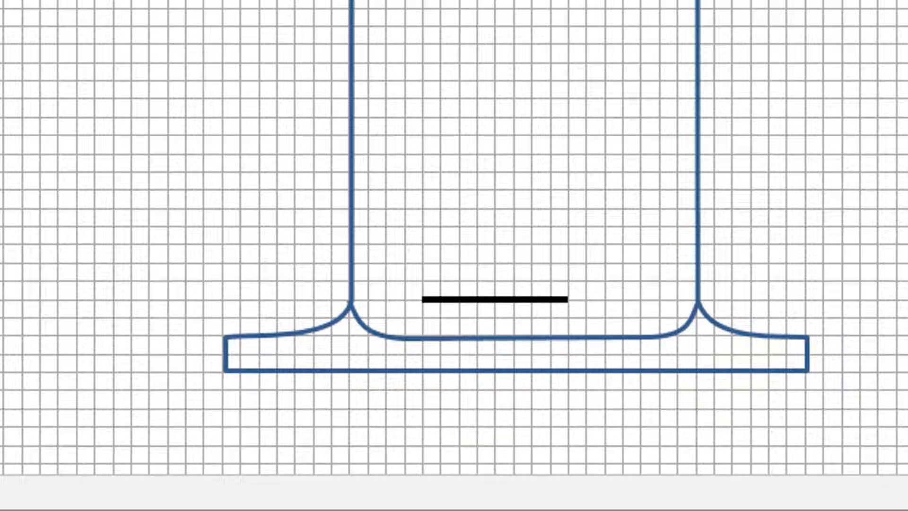
Move the horizontal line four grid squares higher, about six squares above the cylinder's inner floor
click(495, 299)
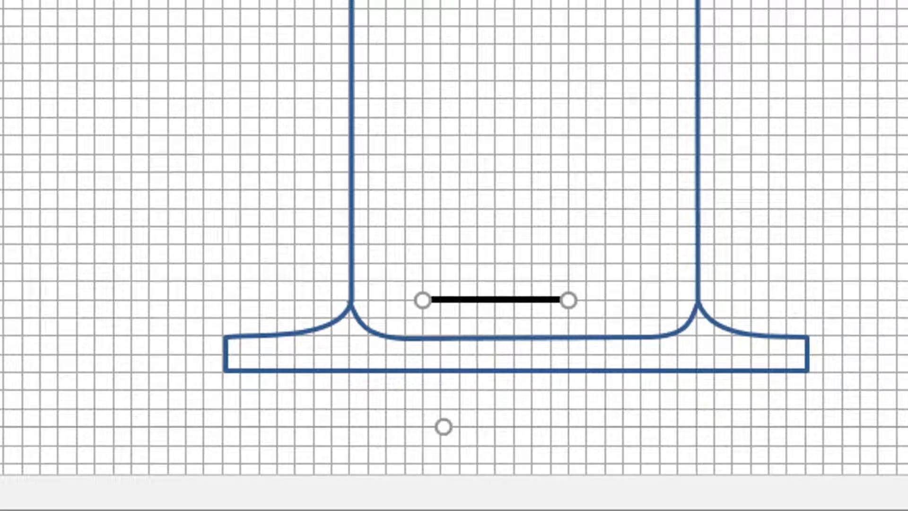
key(Down)
key(Down)
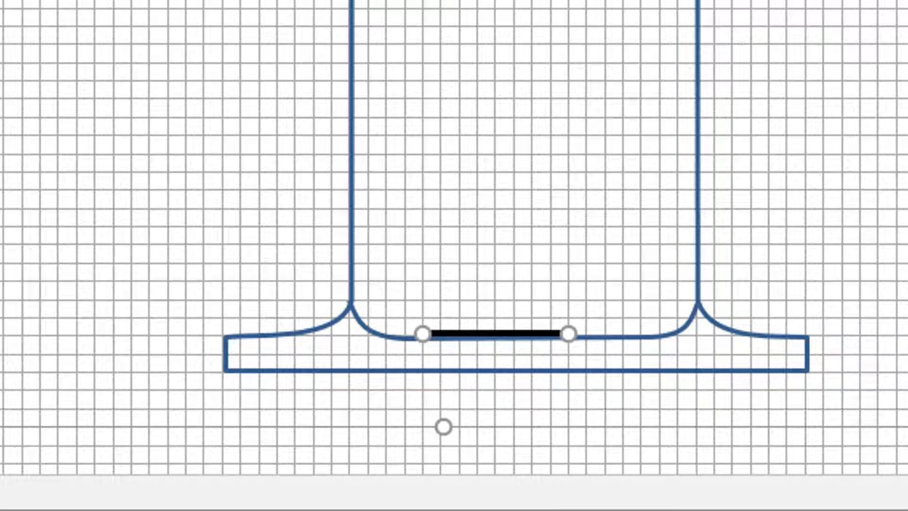
key(Up)
key(Up)
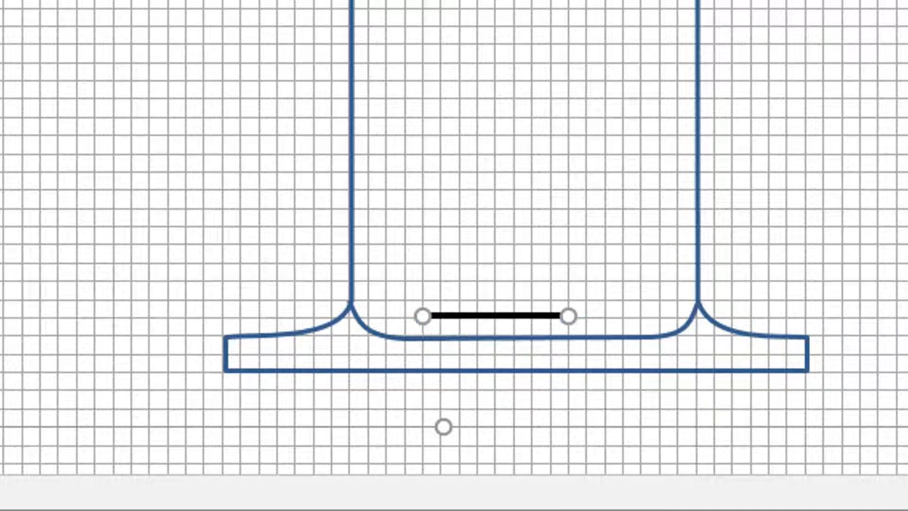
key(Down)
key(Down)
key(Up)
key(Up)
key(Down)
key(Up)
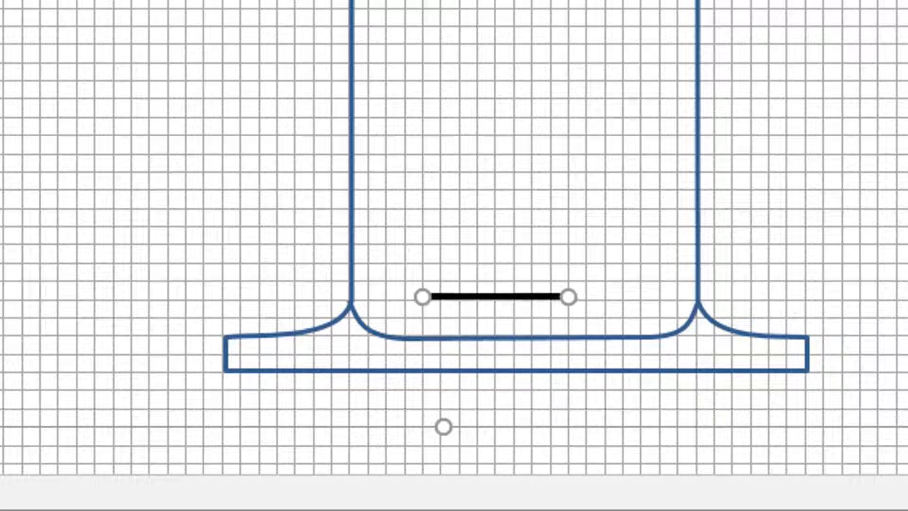
key(Up)
key(Up)
key(Up)
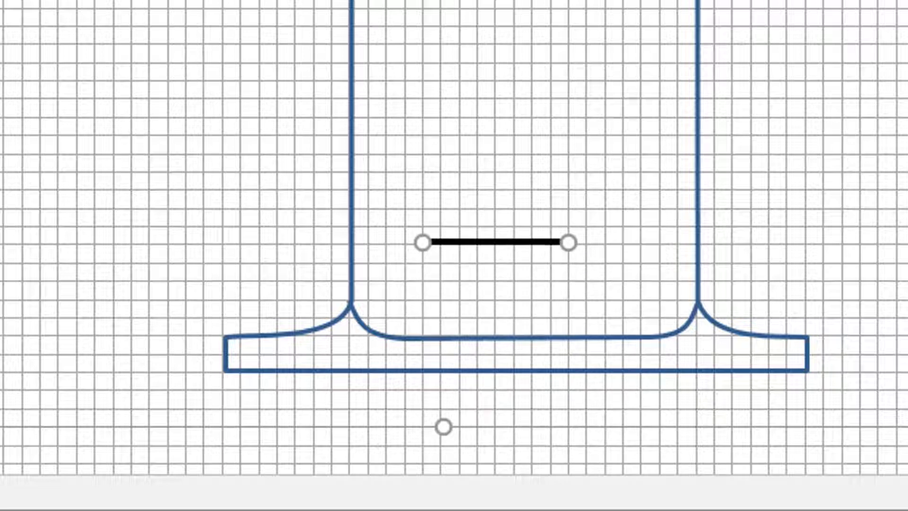
key(Up)
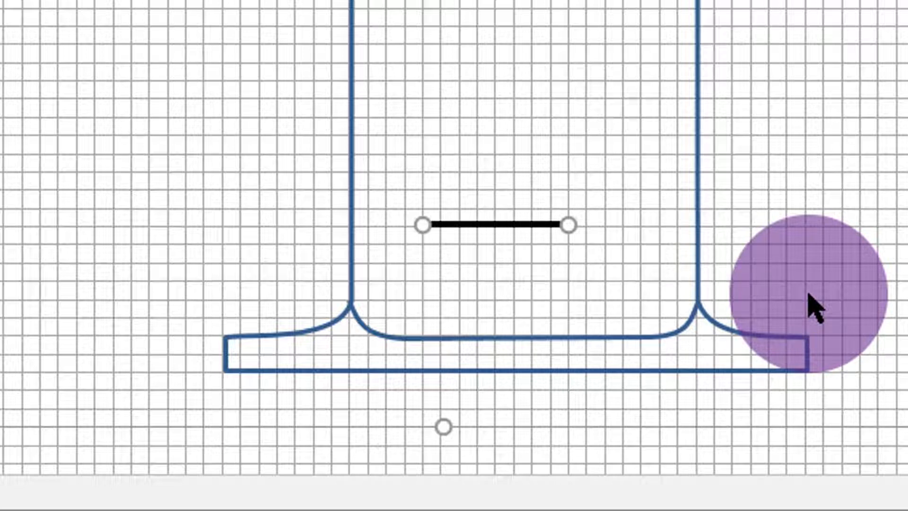
Duplicate the long graduation line and align the copy one grid square directly above it
key(ctrl+d)
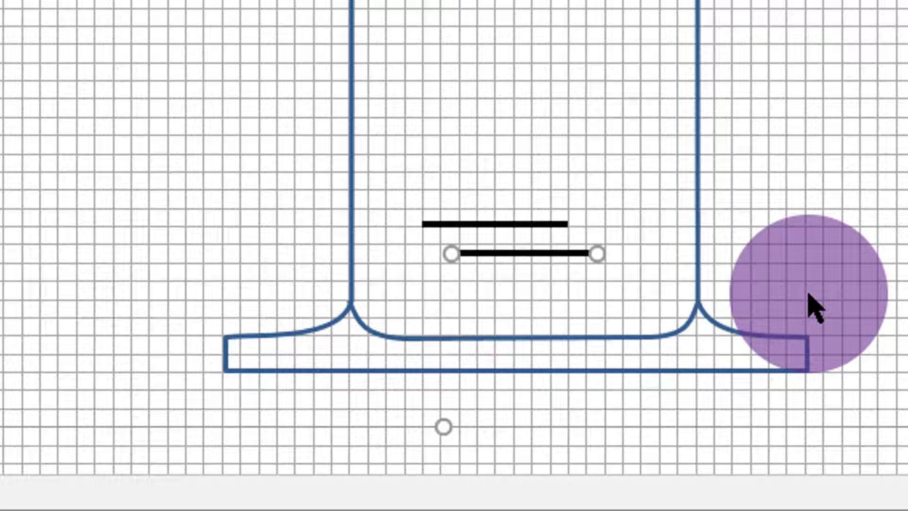
key(Left)
key(Left)
key(Left)
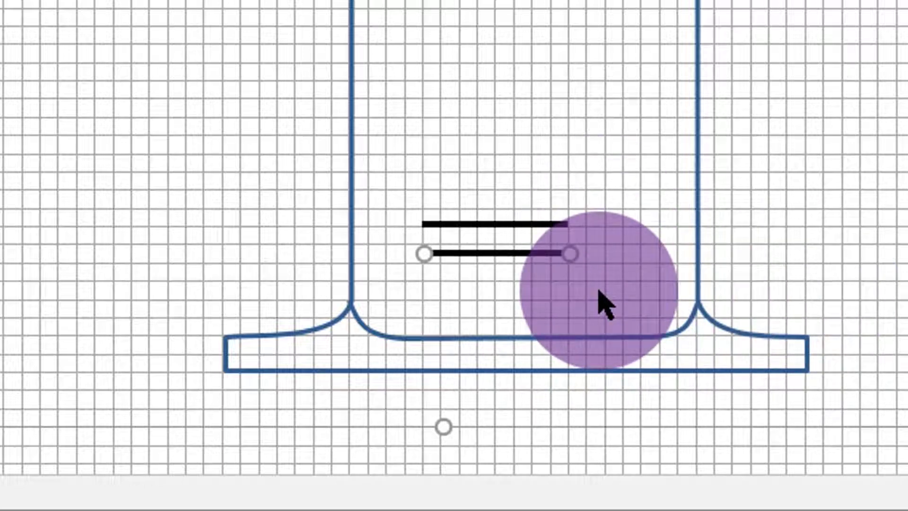
key(Up)
key(Up)
key(Up)
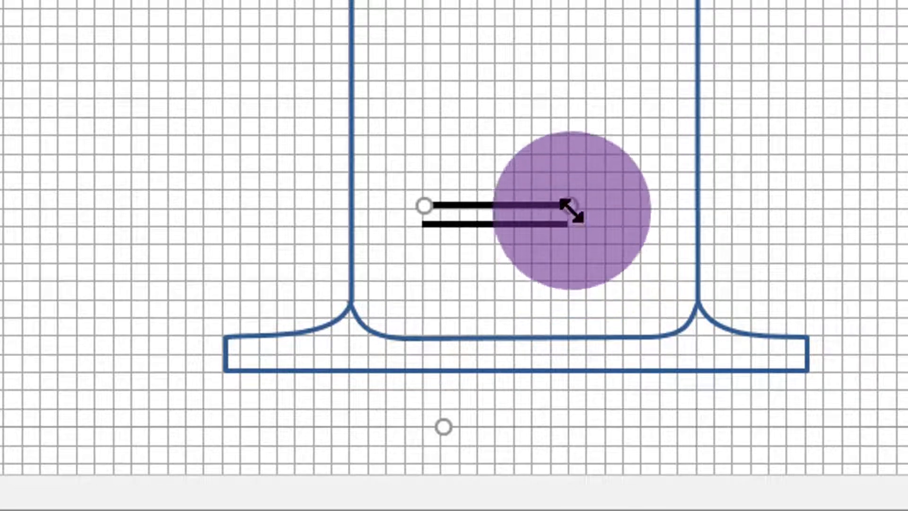
Shorten the upper line equally from both ends to about four grid squares, centred over the long line
drag(568, 208, 550, 207)
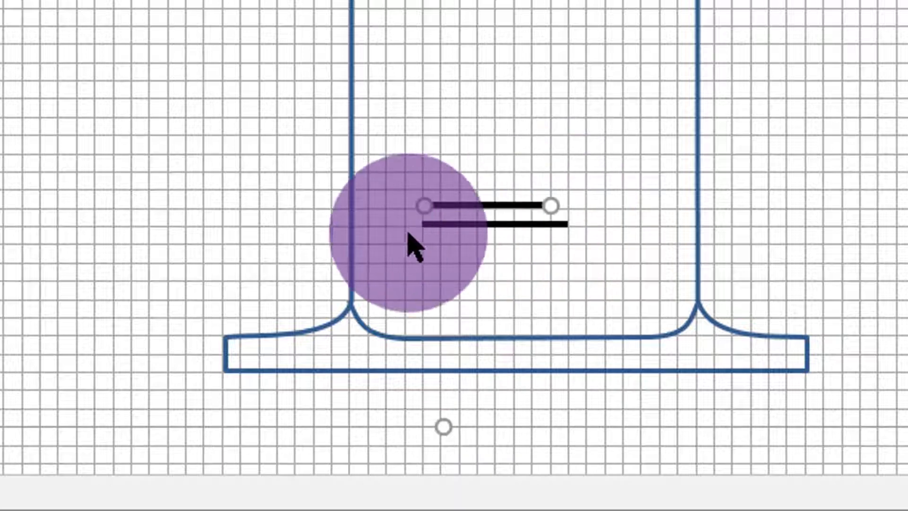
drag(426, 206, 438, 207)
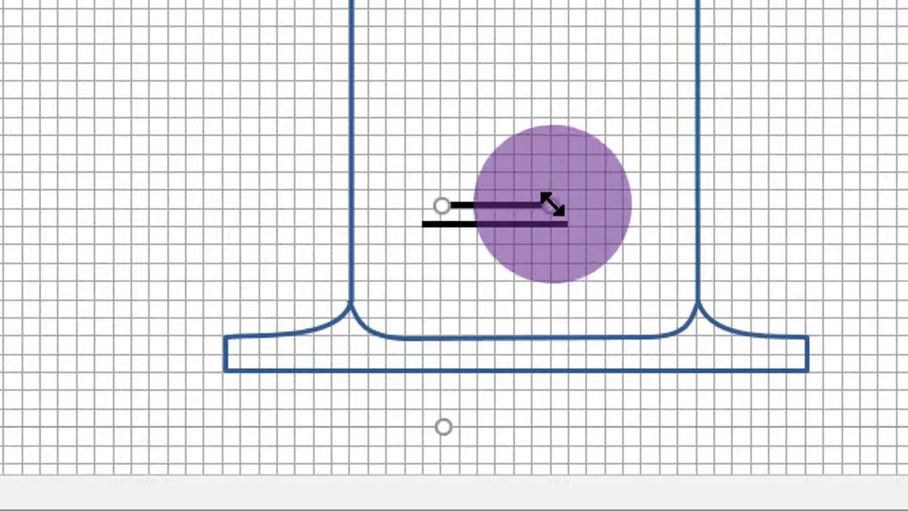
drag(548, 205, 533, 205)
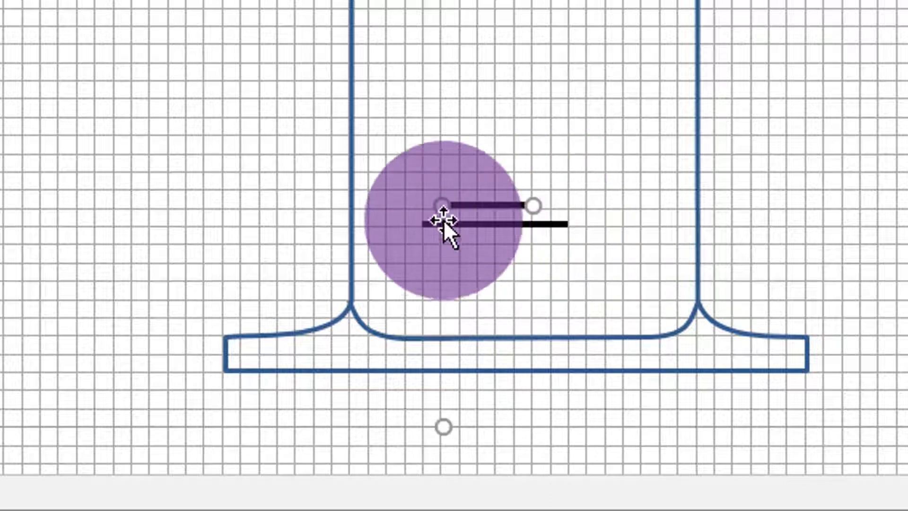
drag(441, 207, 459, 206)
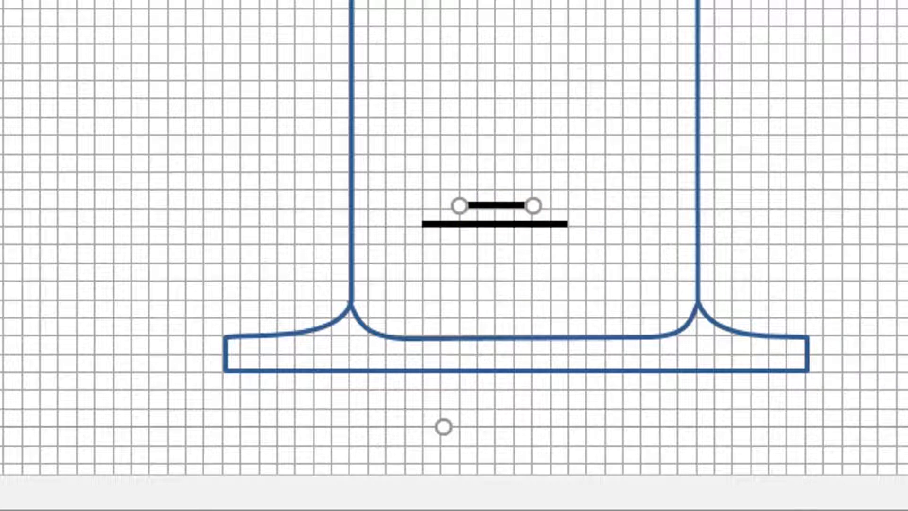
Duplicate the short graduation line and align the copy one grid square above the original
key(ctrl+d)
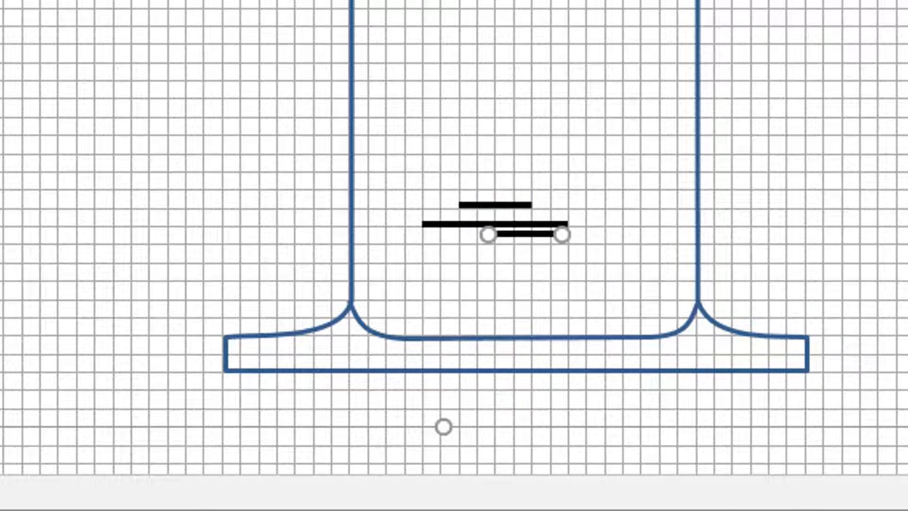
key(Left)
key(Left)
key(Left)
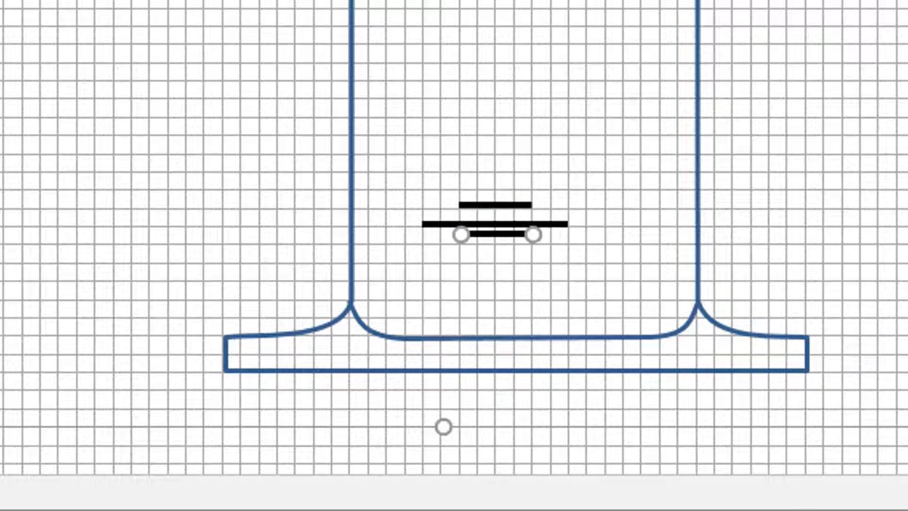
key(Up)
key(Up)
key(Up)
key(Up)
key(Up)
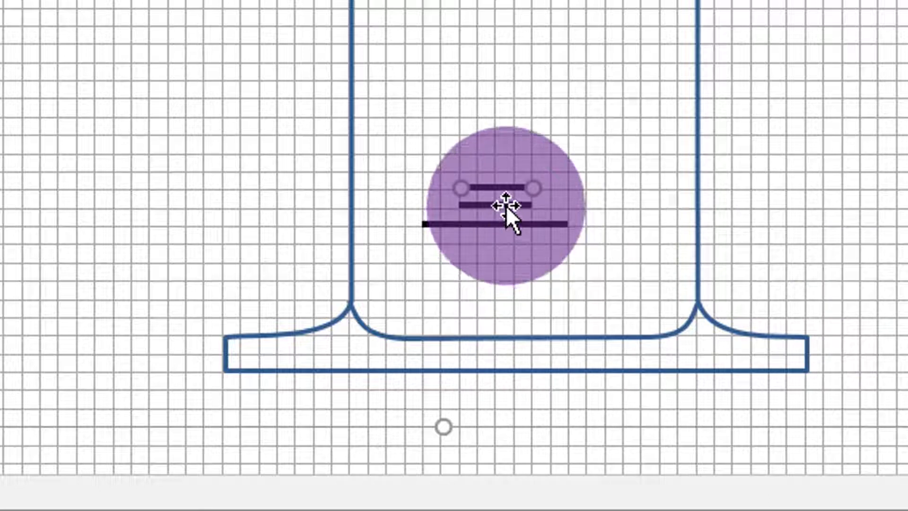
Duplicate both short lines together and stack the copies above them at one-square spacing
shift+click(506, 204)
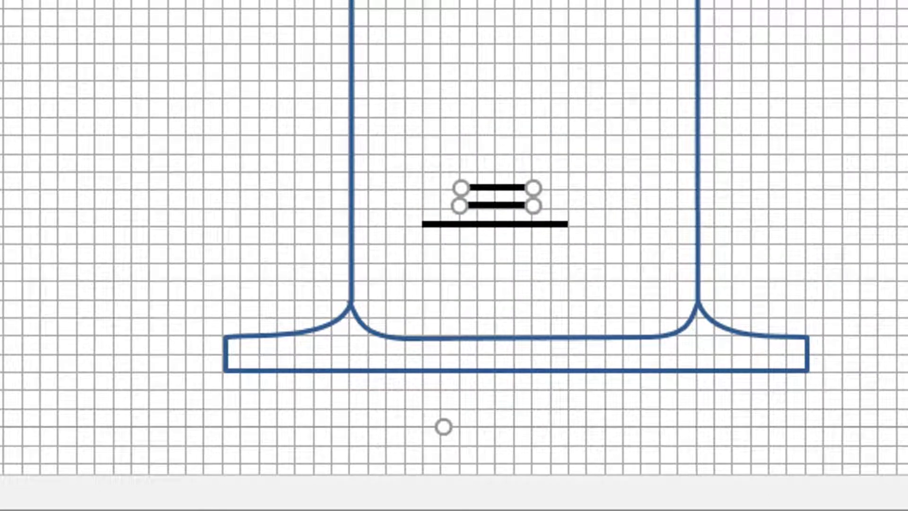
key(ctrl+d)
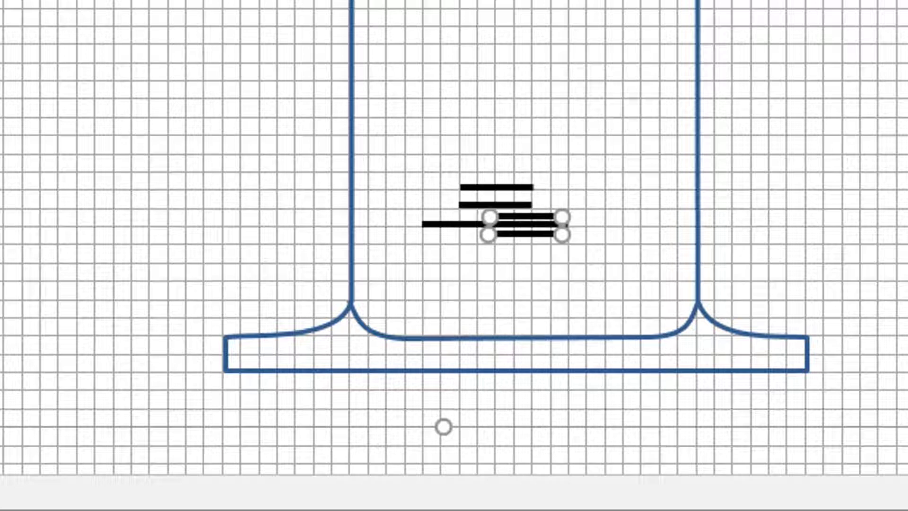
key(Left)
key(Left)
key(Left)
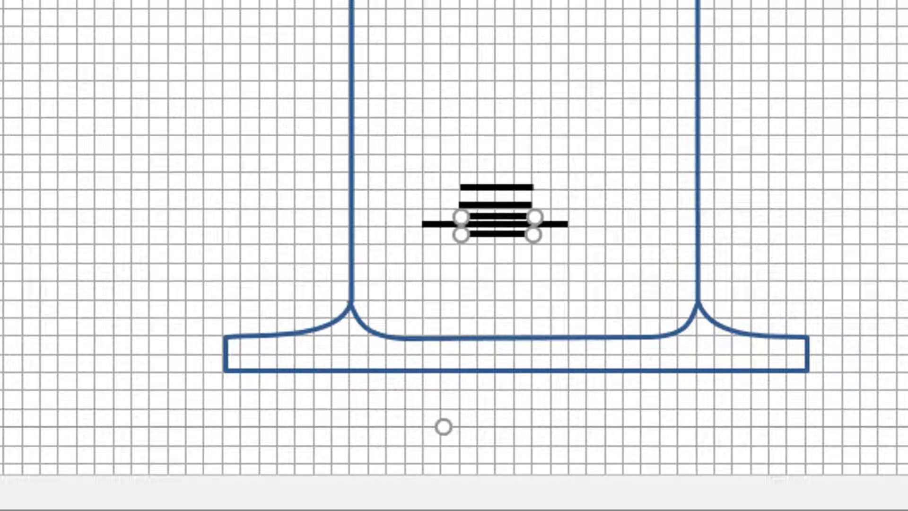
key(Up)
key(Up)
key(Up)
key(Up)
key(Up)
key(Up)
key(Up)
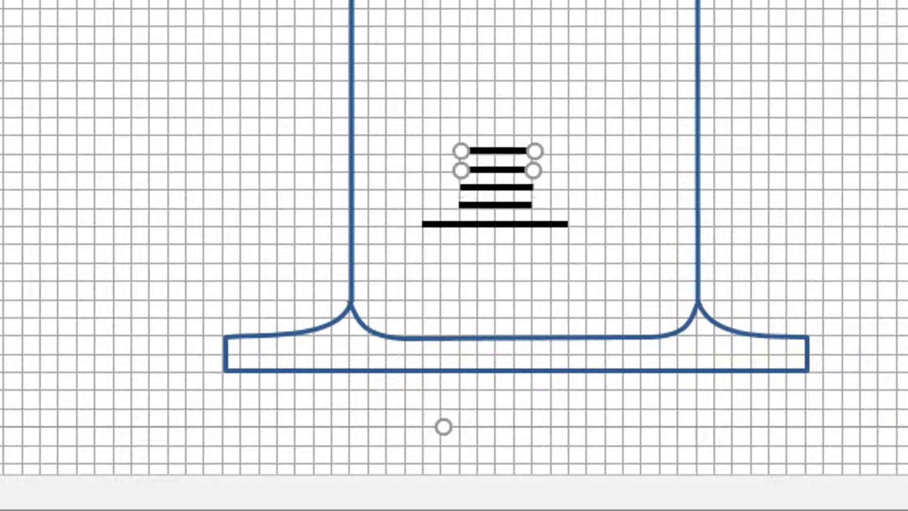
click(604, 267)
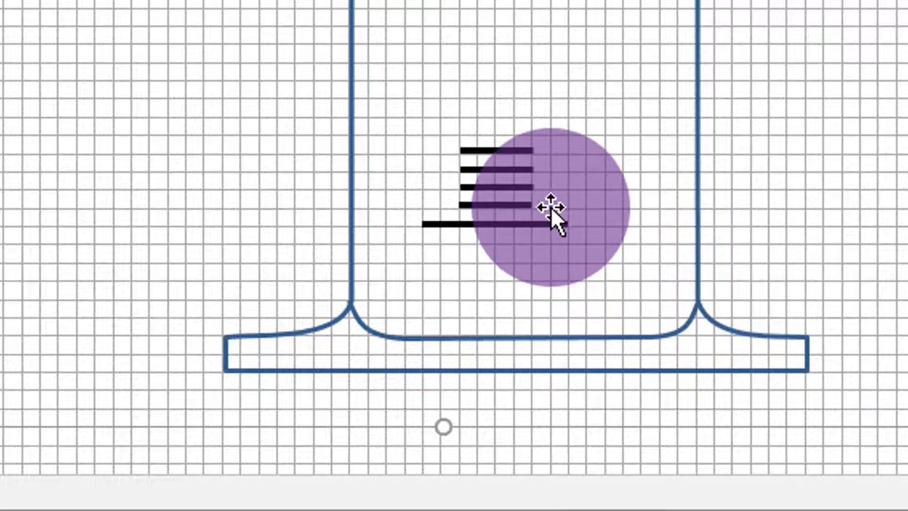
Duplicate the three lowest short lines and place the copies below the long line at one-square spacing
click(517, 204)
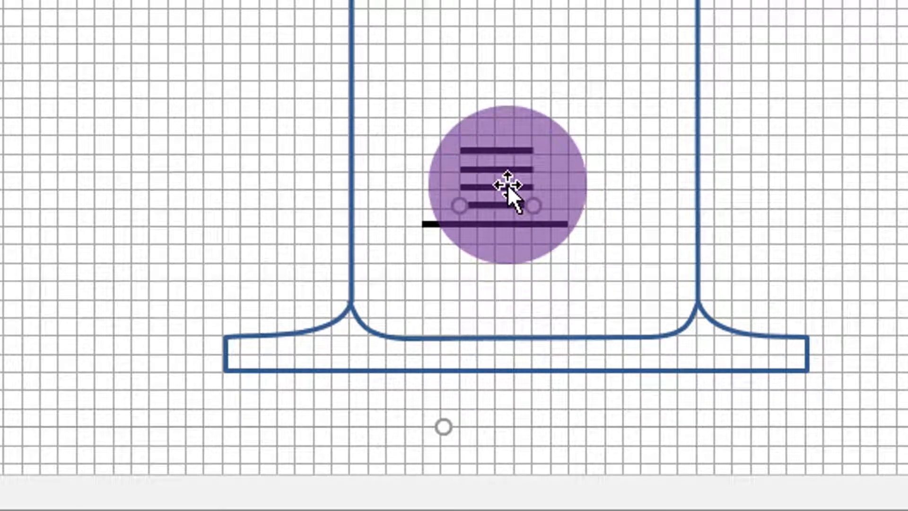
shift+click(502, 170)
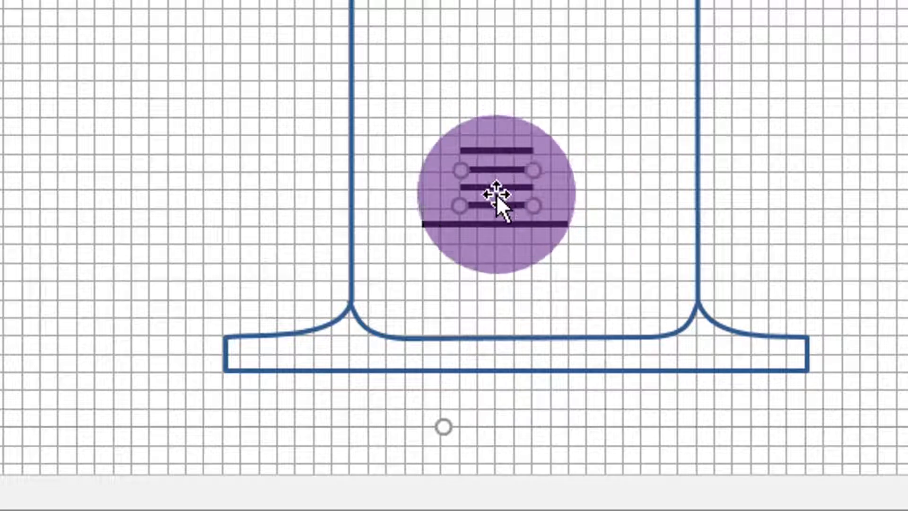
shift+click(498, 188)
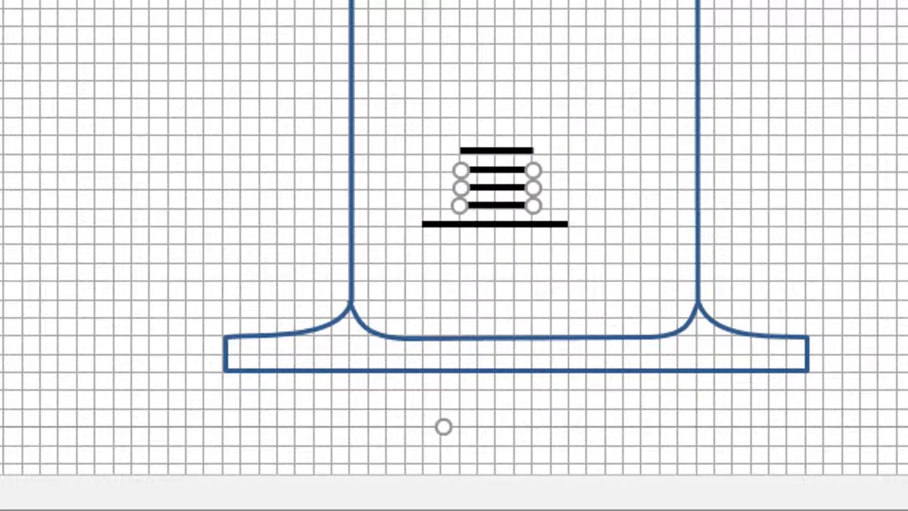
key(ctrl+d)
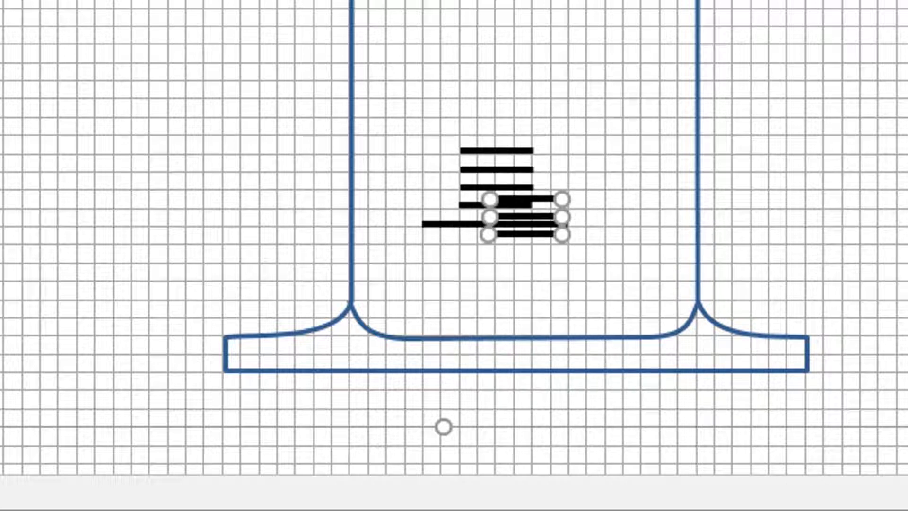
key(Left)
key(Left)
key(Left)
key(Down)
key(Down)
key(Down)
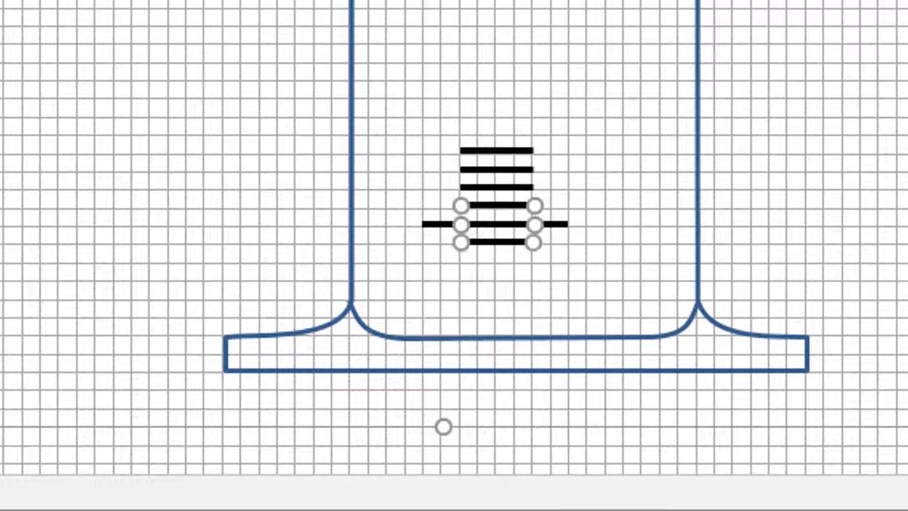
key(Down)
key(Down)
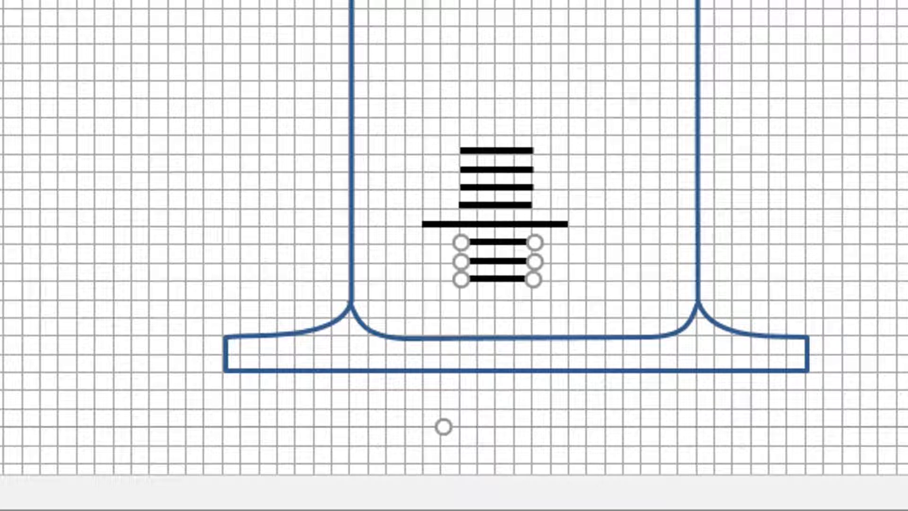
click(658, 257)
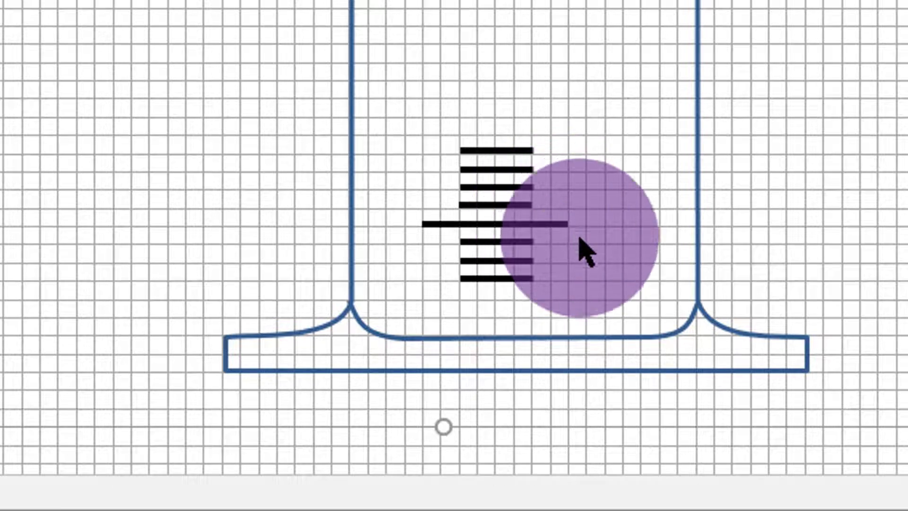
Duplicate the long graduation line with the four short lines above it and align the copy directly above the stack at one-square spacing
drag(574, 237, 412, 77)
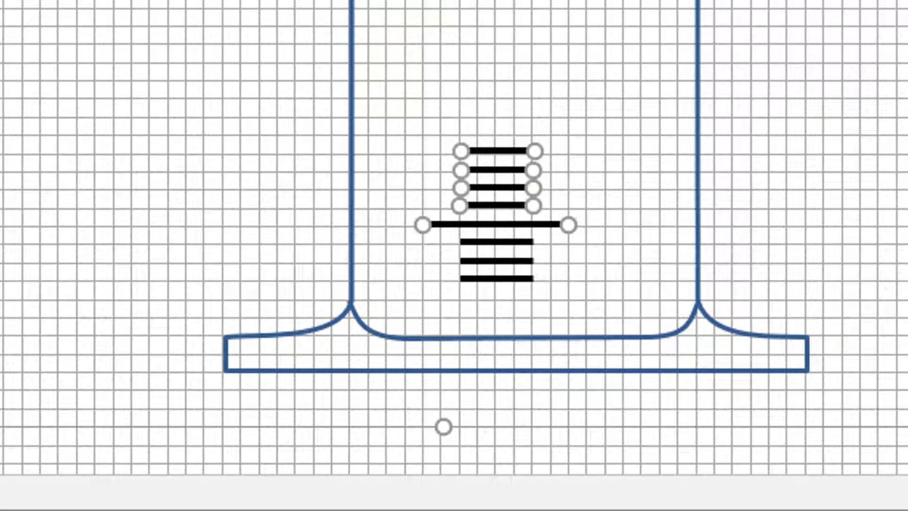
key(ctrl+d)
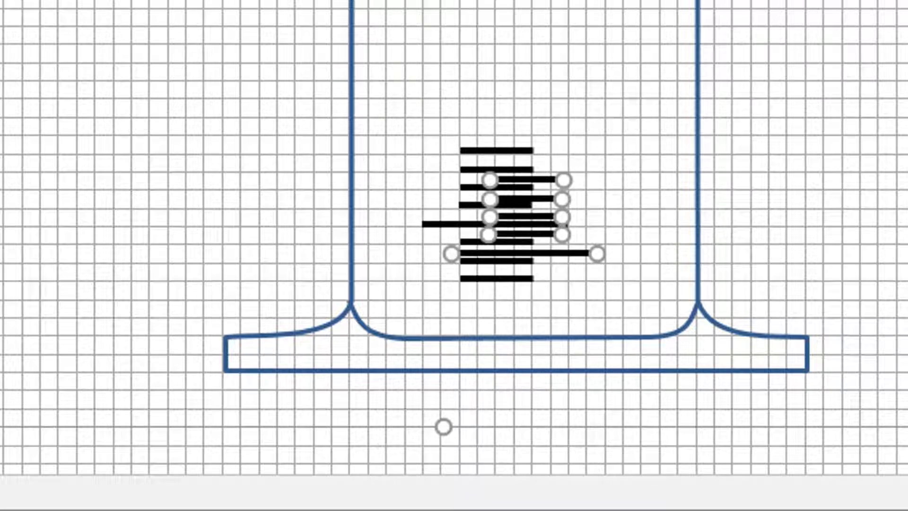
key(Up)
key(Up)
key(Up)
key(Up)
key(Up)
key(Up)
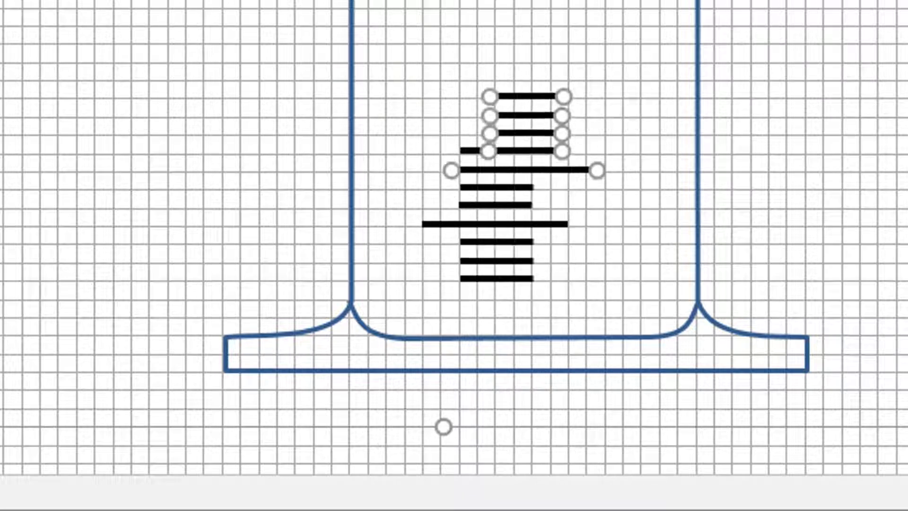
key(Up)
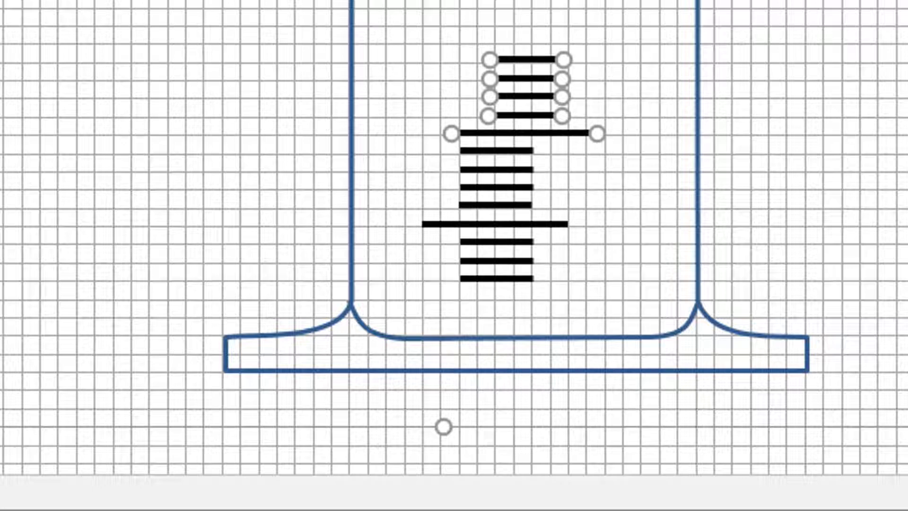
key(Left)
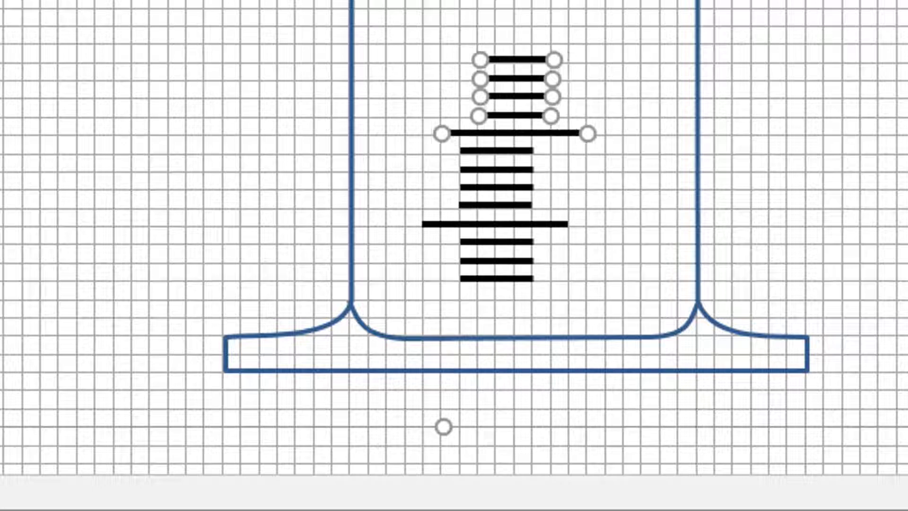
key(Left)
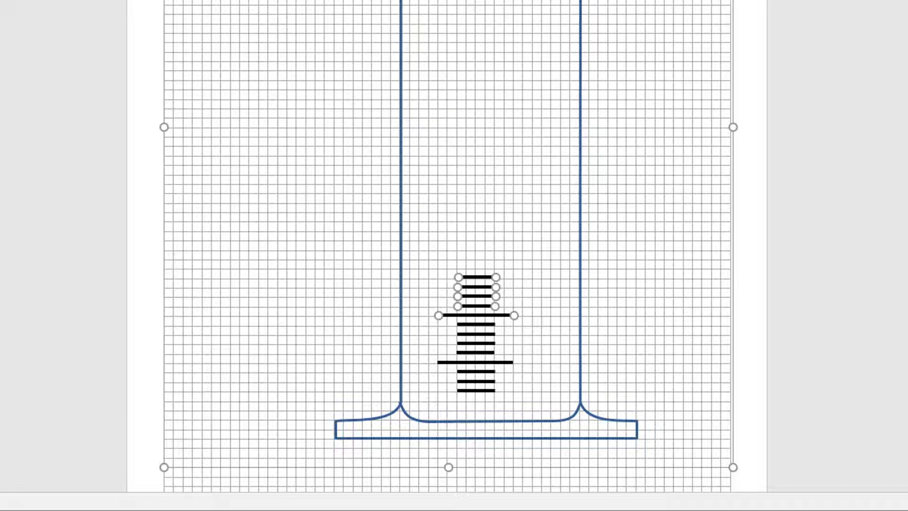
Duplicate the selected group of one long and four short lines and stack it on top as the scale's third such group
key(ctrl+d)
key(Up)
key(Up)
key(Up)
key(Up)
key(Up)
key(Up)
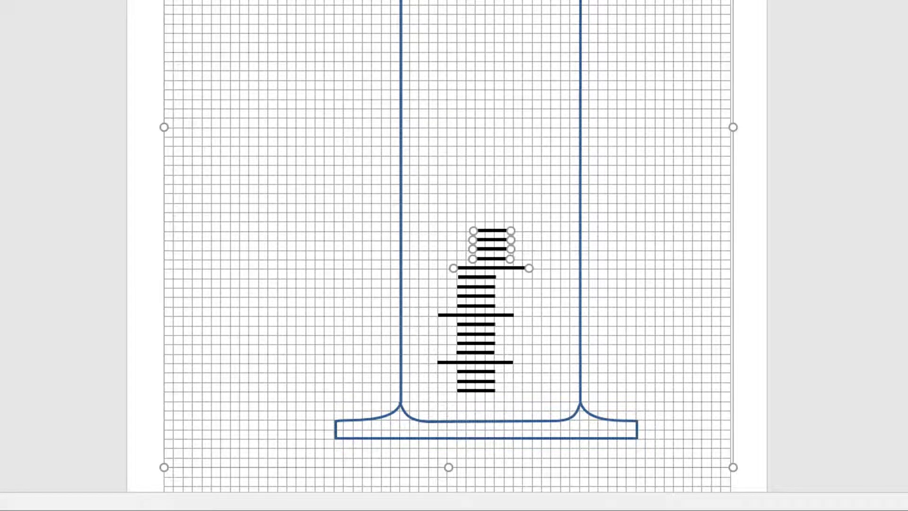
key(Left)
key(Left)
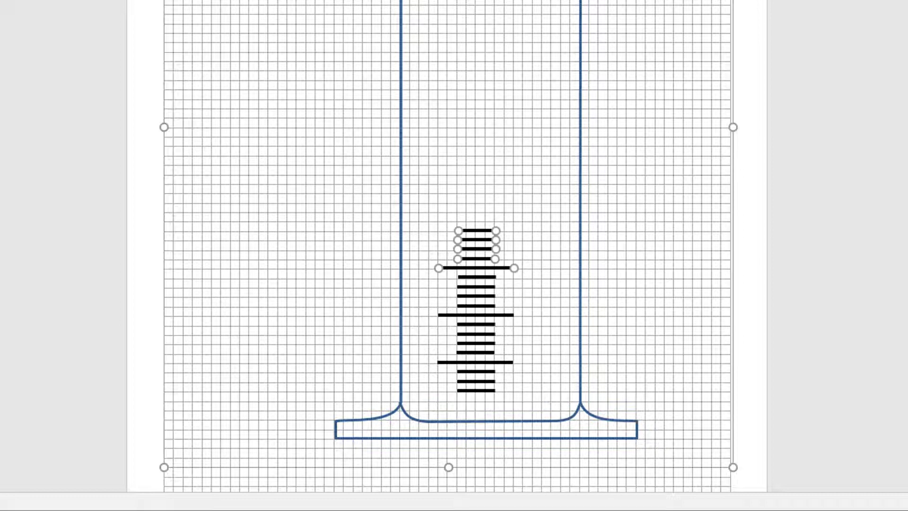
Duplicate the top five-line group and align the copy above it as the fourth group, keeping one-square spacing
key(ctrl+d)
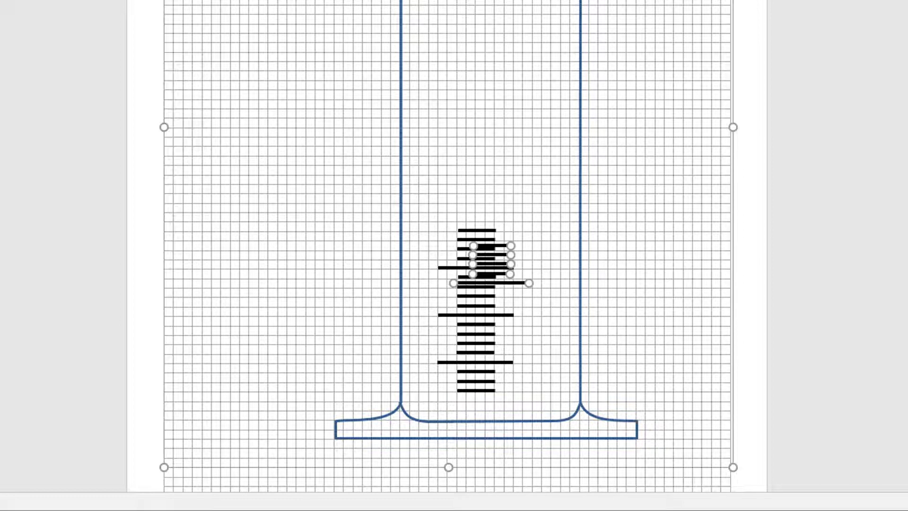
key(Up)
key(Up)
key(Up)
key(Up)
key(Up)
key(Up)
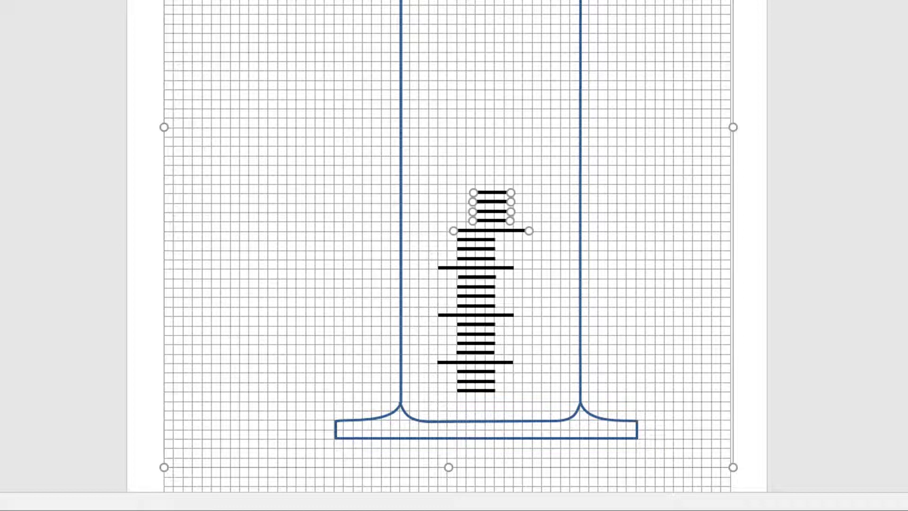
key(Left)
key(Left)
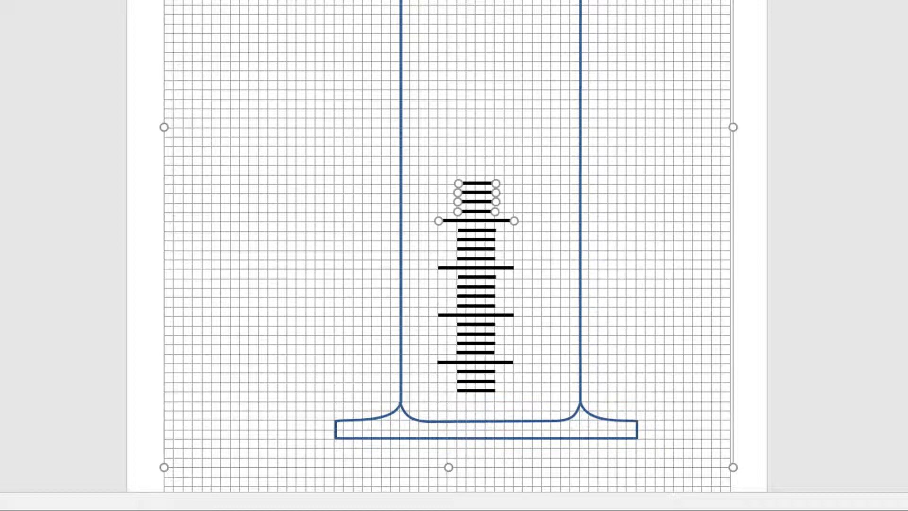
Add the fifth five-line group by duplicating the top one and aligning the copy one grid square above the stack
key(ctrl+d)
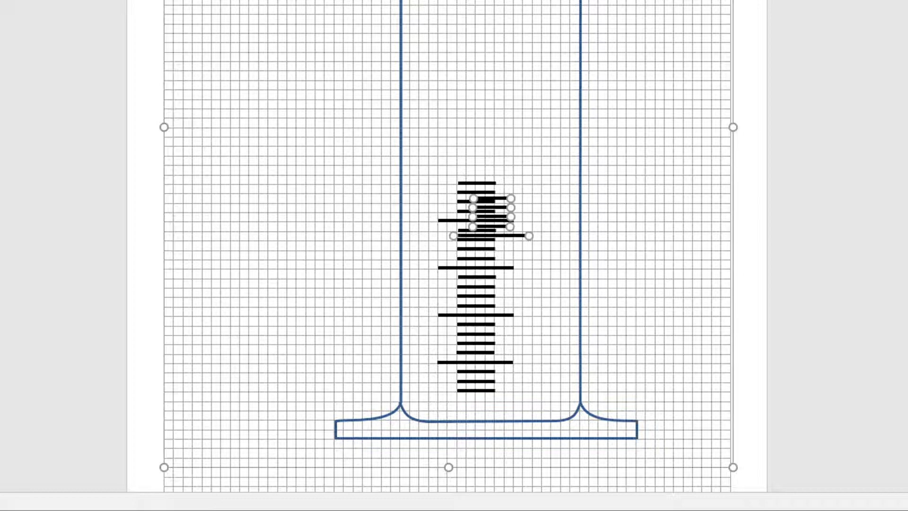
key(Up)
key(Up)
key(Up)
key(Up)
key(Up)
key(Up)
key(Up)
key(Up)
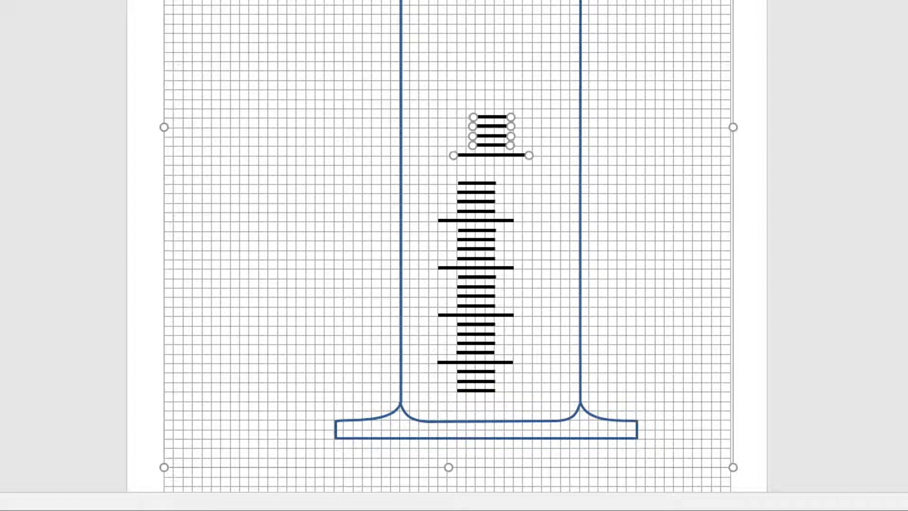
key(Down)
key(Down)
key(Left)
key(Left)
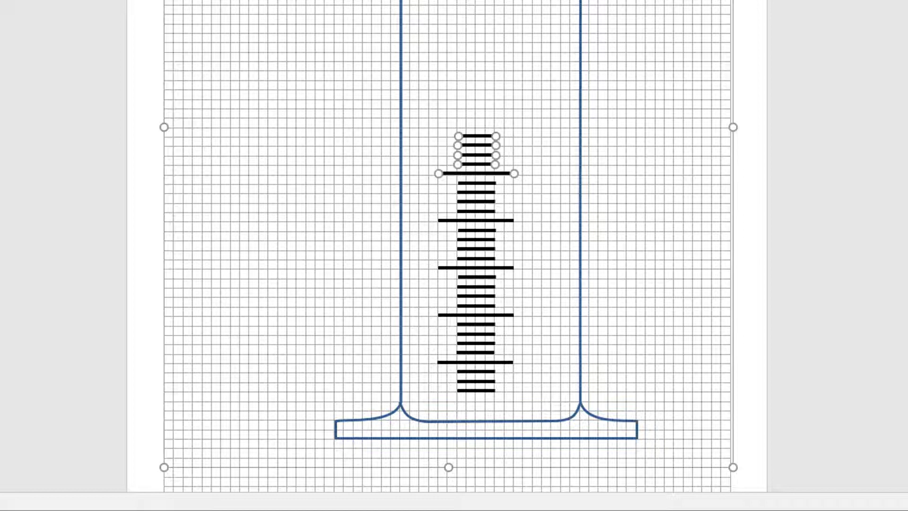
Duplicate the top five graduation lines again and position the copy above them as the sixth group of the scale
key(ctrl+d)
key(Up)
key(Up)
key(Up)
key(Up)
key(Up)
key(Up)
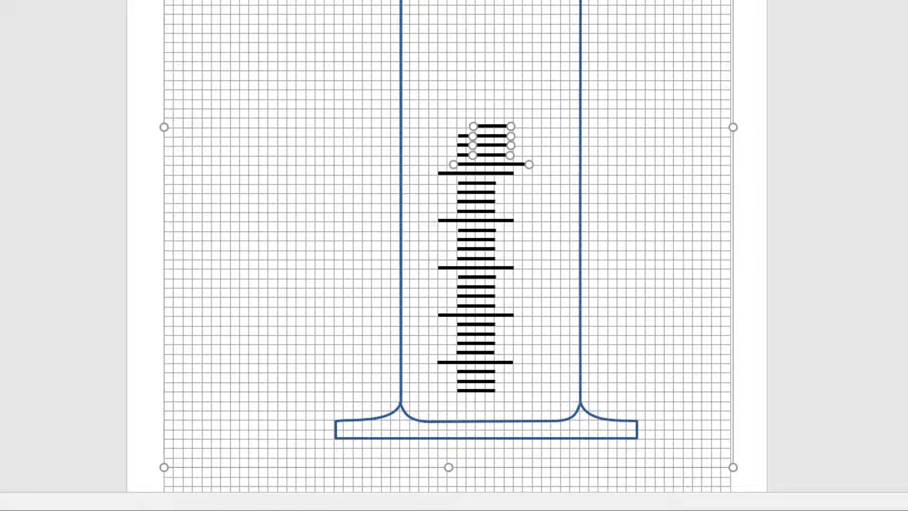
key(Up)
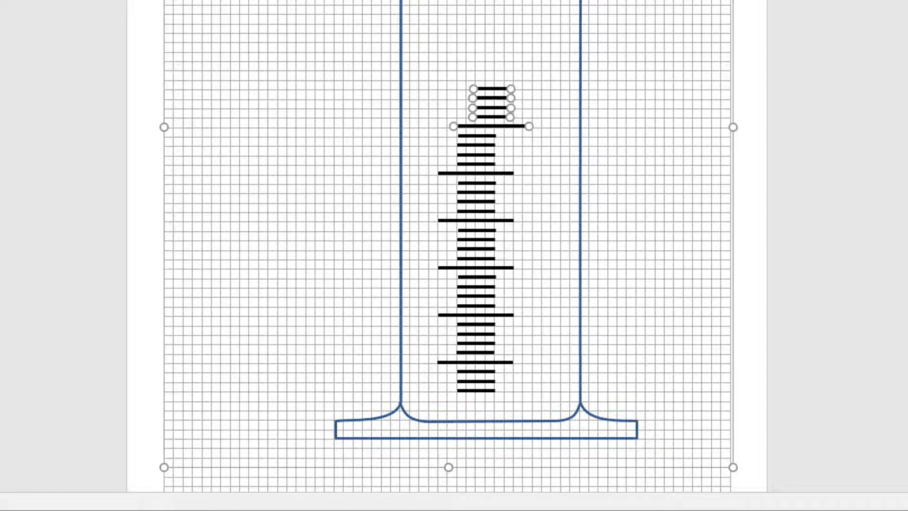
key(Left)
key(Left)
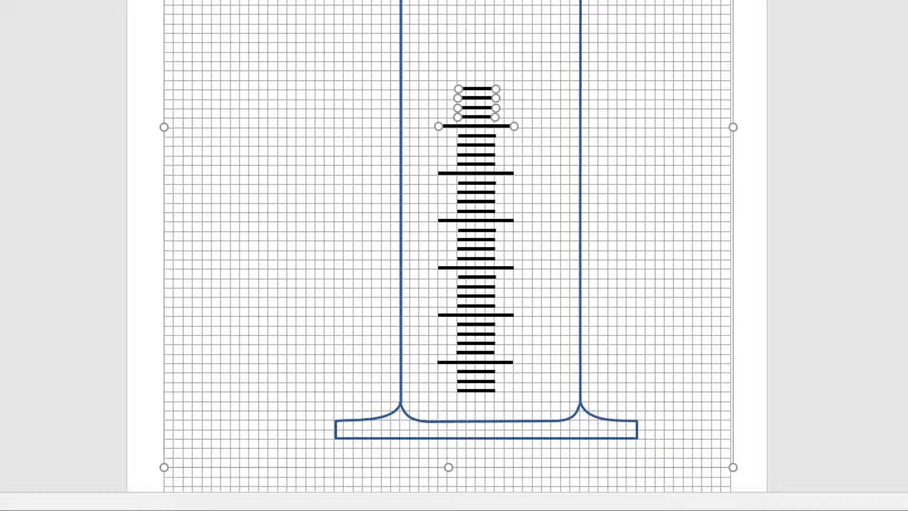
Extend the scale with a seventh five-line group, duplicated from the top one and aligned above it at one-square spacing
key(ctrl+d)
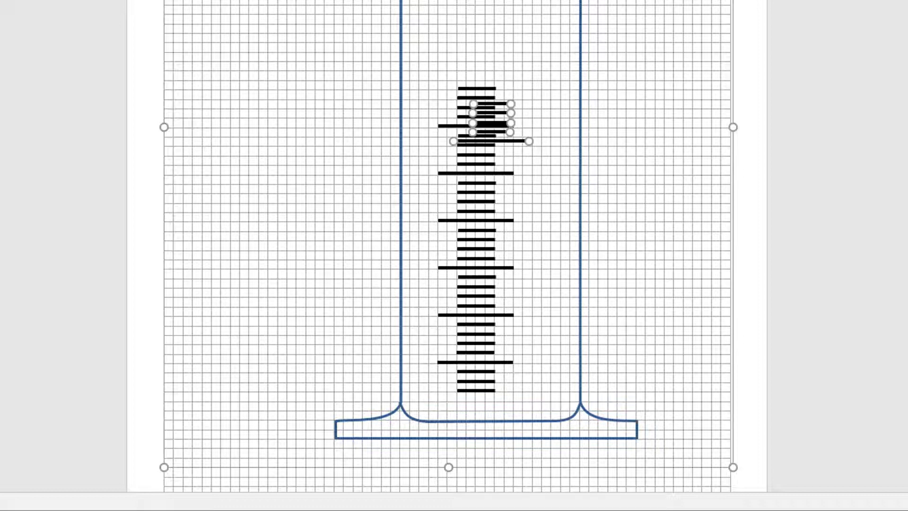
key(Up)
key(Up)
key(Up)
key(Up)
key(Up)
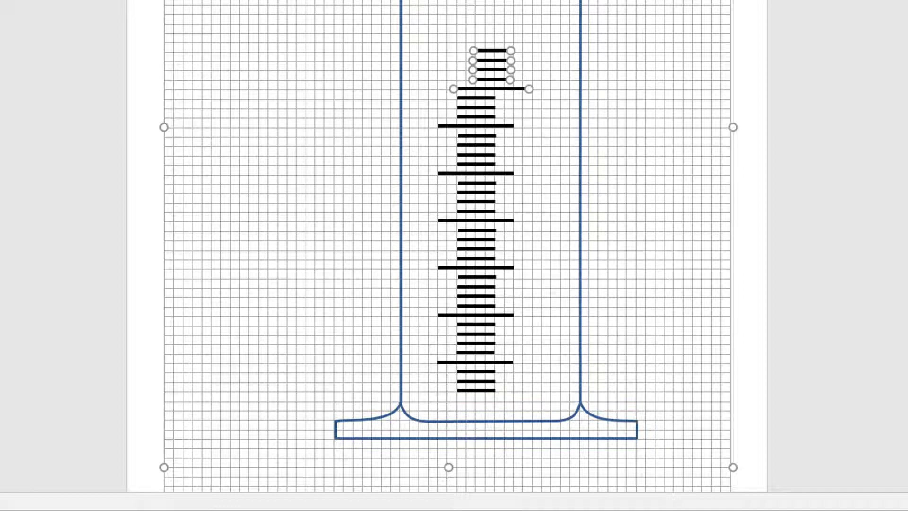
key(Up)
key(Left)
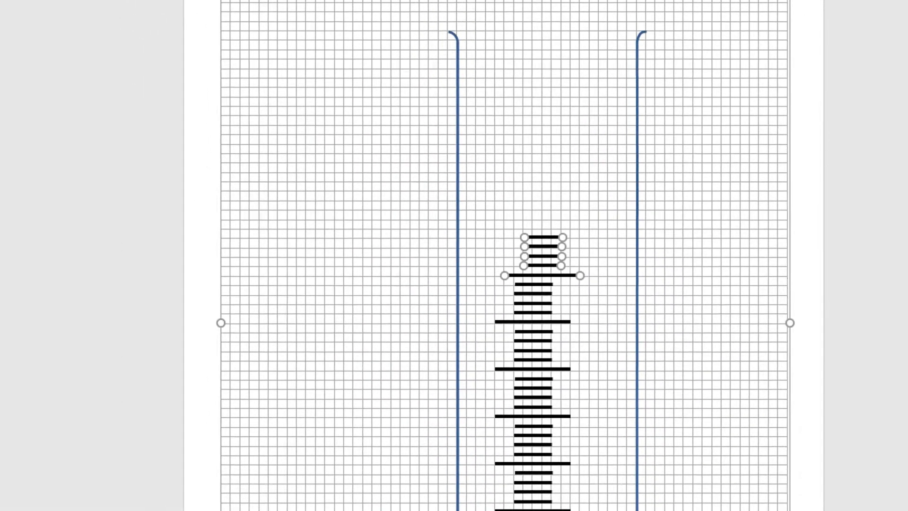
key(Down)
key(Left)
key(Up)
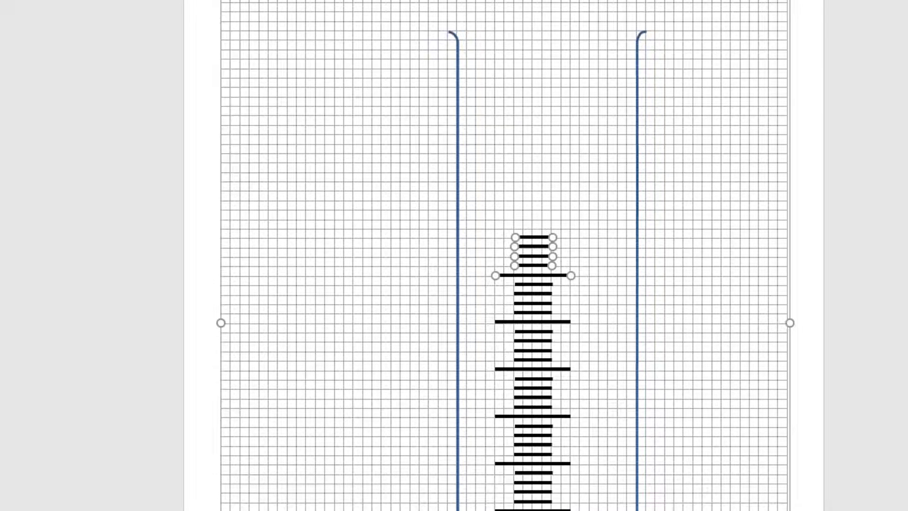
Duplicate the selected five-line group and align the copy on top of the scale as the eighth group
key(ctrl+d)
key(Up)
key(Up)
key(Up)
key(Up)
key(Up)
key(Up)
key(Up)
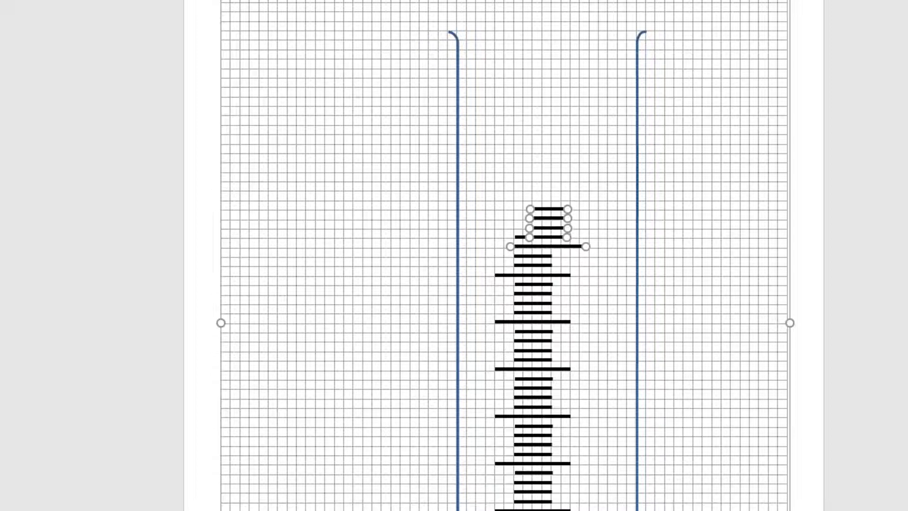
key(Left)
key(Left)
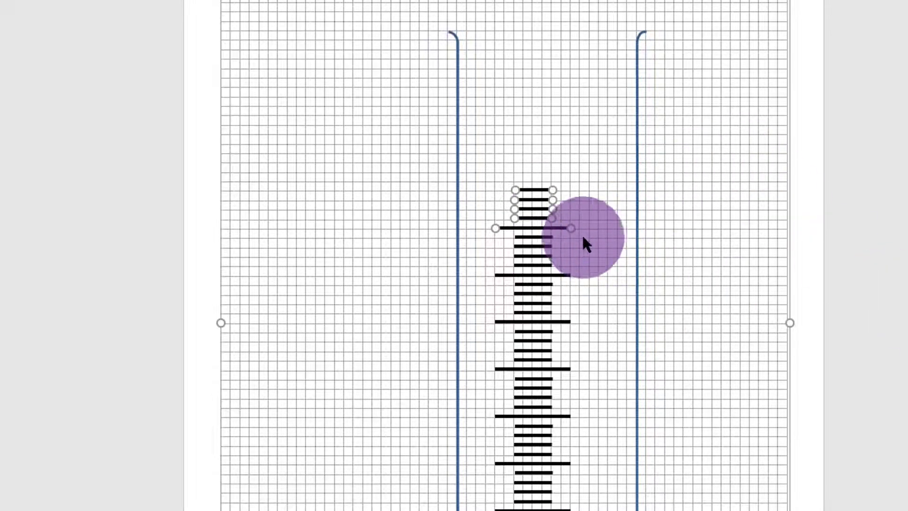
Duplicate the top two five-line groups together and align the ten copied lines directly above the scale at one-square spacing
click(582, 273)
drag(584, 277, 473, 160)
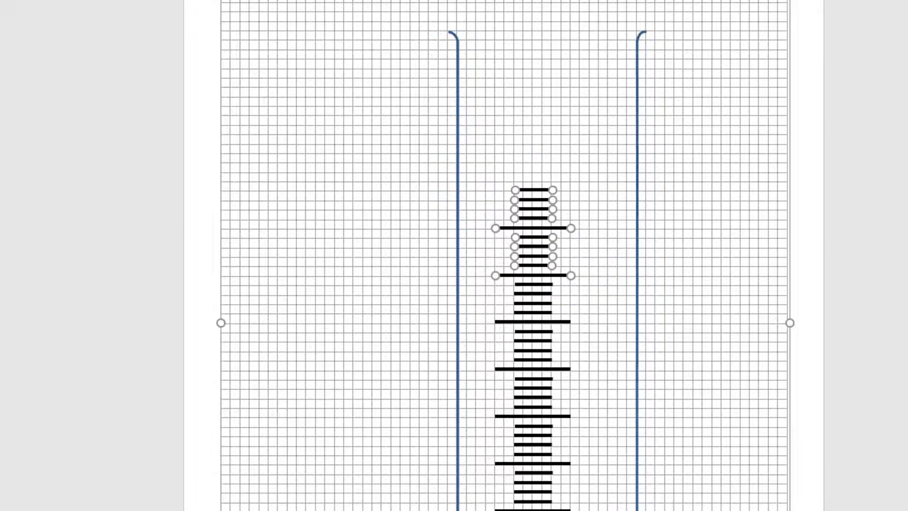
key(ctrl+d)
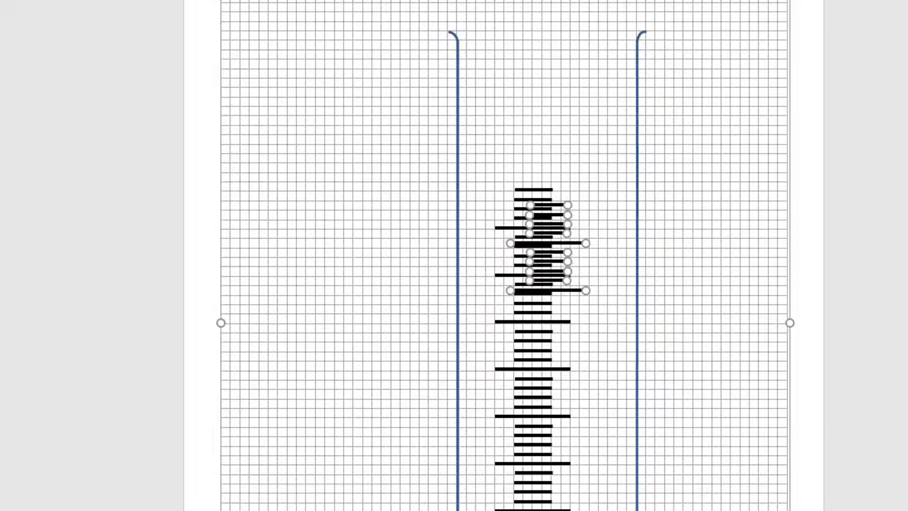
key(Up)
key(Up)
key(Up)
key(Up)
key(Up)
key(Up)
key(Up)
key(Up)
key(Up)
key(Up)
key(Up)
key(Up)
key(Up)
key(Up)
key(Up)
key(Up)
key(Up)
key(Up)
key(Up)
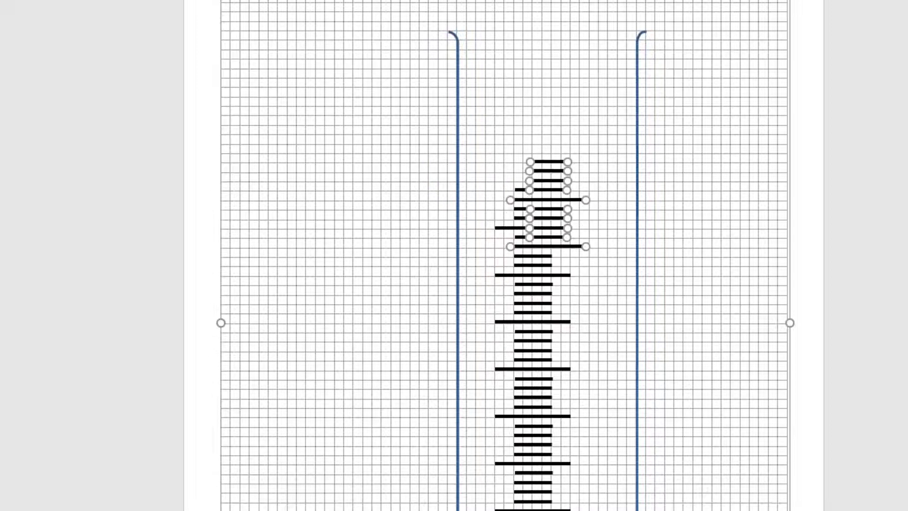
key(Up)
key(Up)
key(Up)
key(Up)
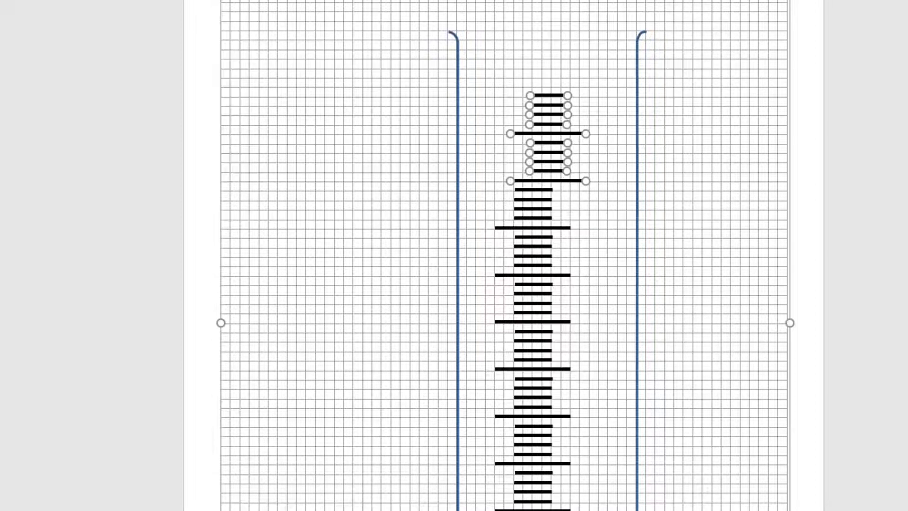
key(Left)
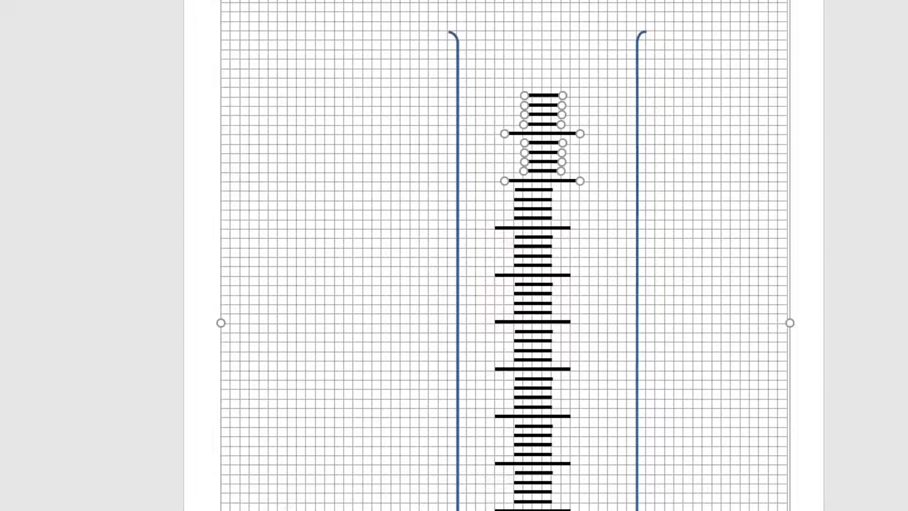
key(Left)
key(Left)
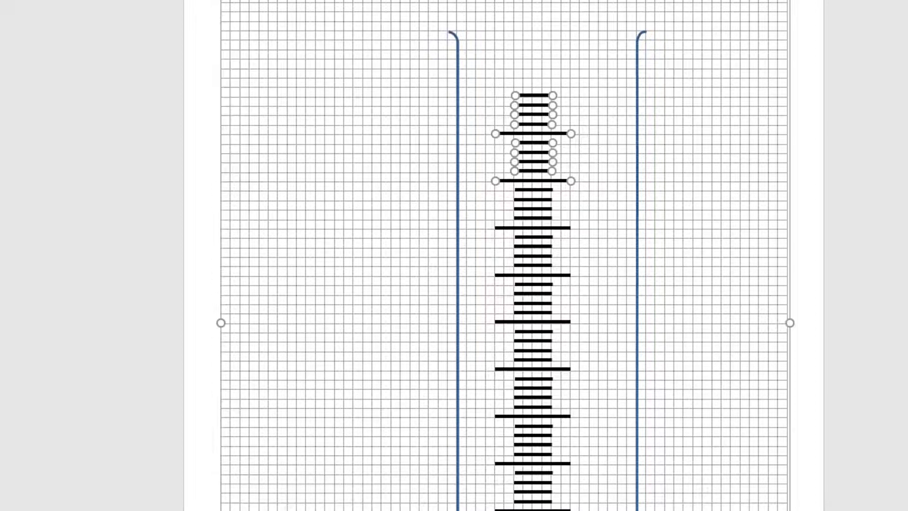
Duplicate only the topmost long line and its four short lines, and align the copy above them just below the cylinder's rim
click(580, 138)
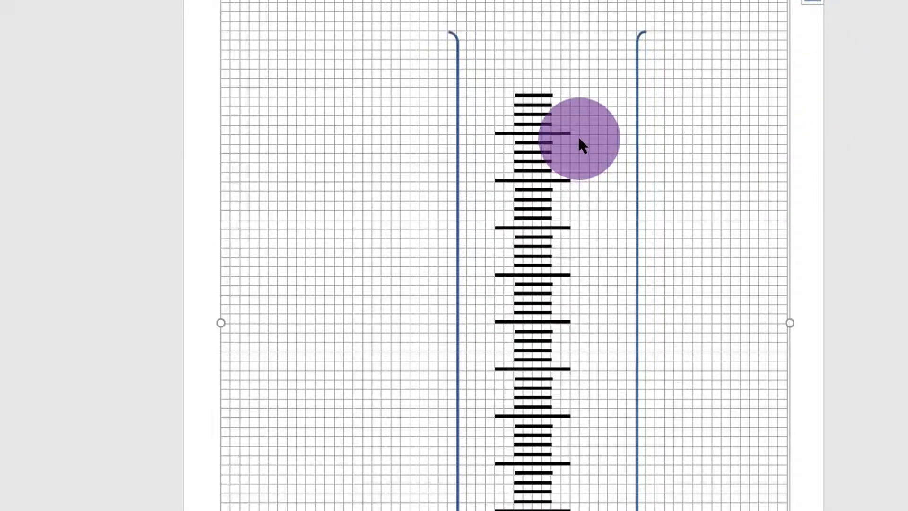
drag(580, 137, 478, 71)
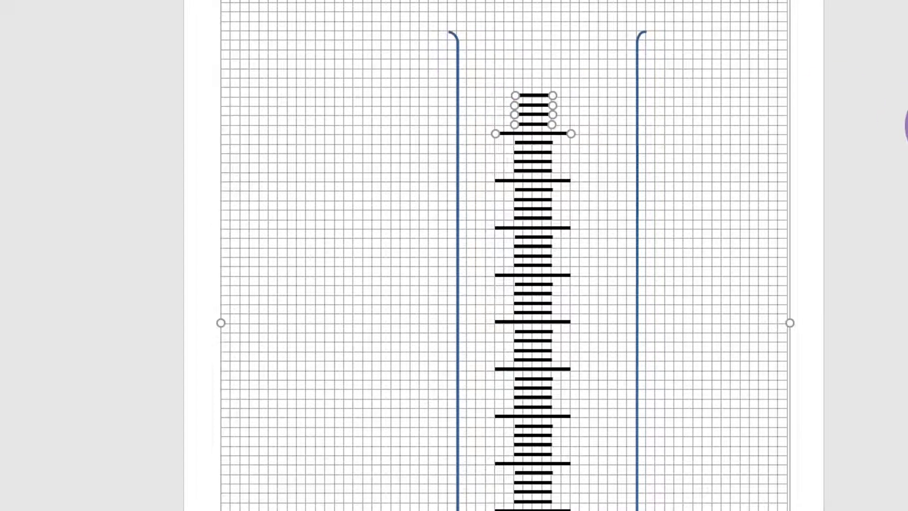
key(ctrl+v)
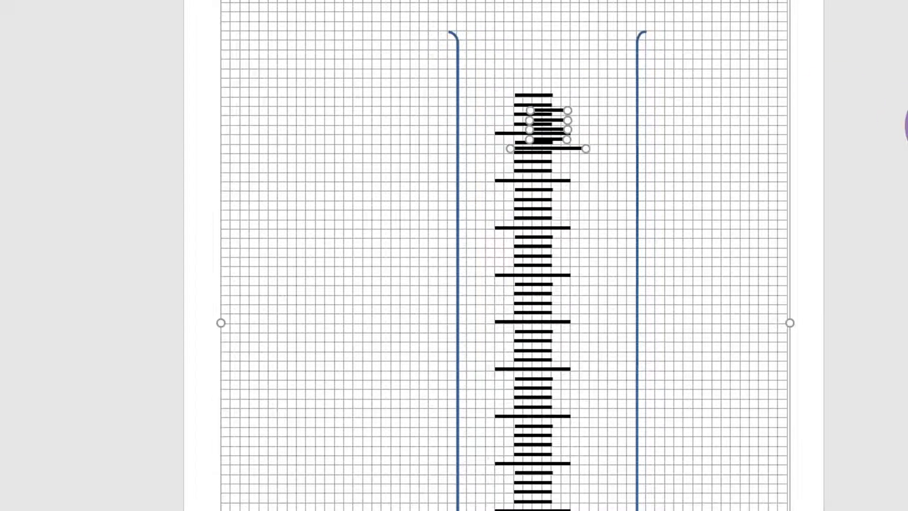
key(Up)
key(Up)
key(Up)
key(Up)
key(Up)
key(Up)
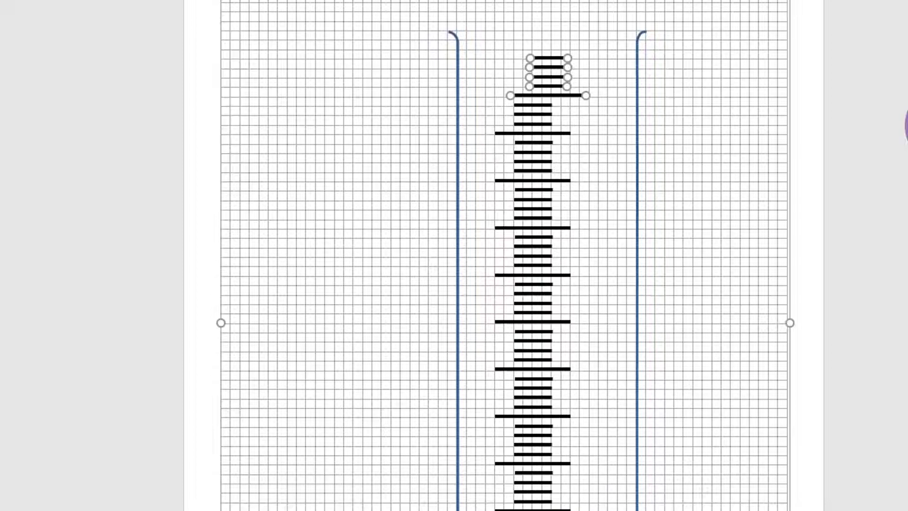
key(Left)
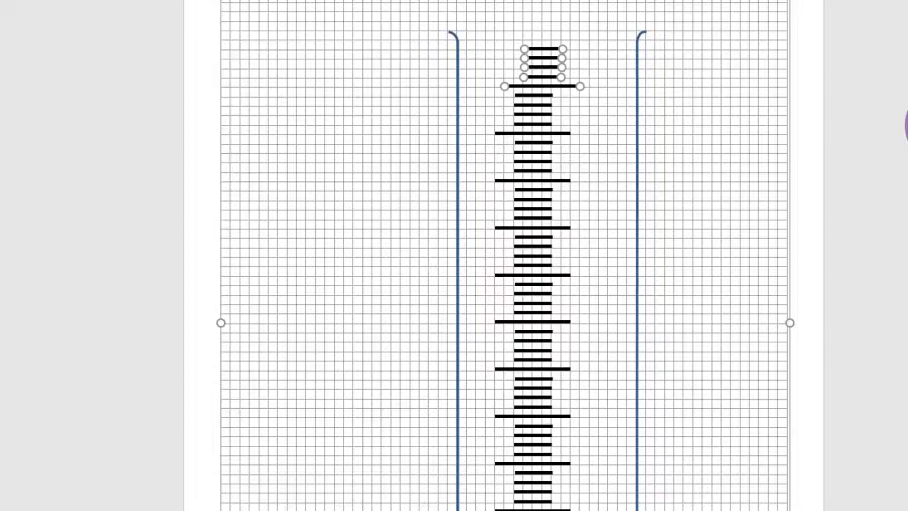
key(Left)
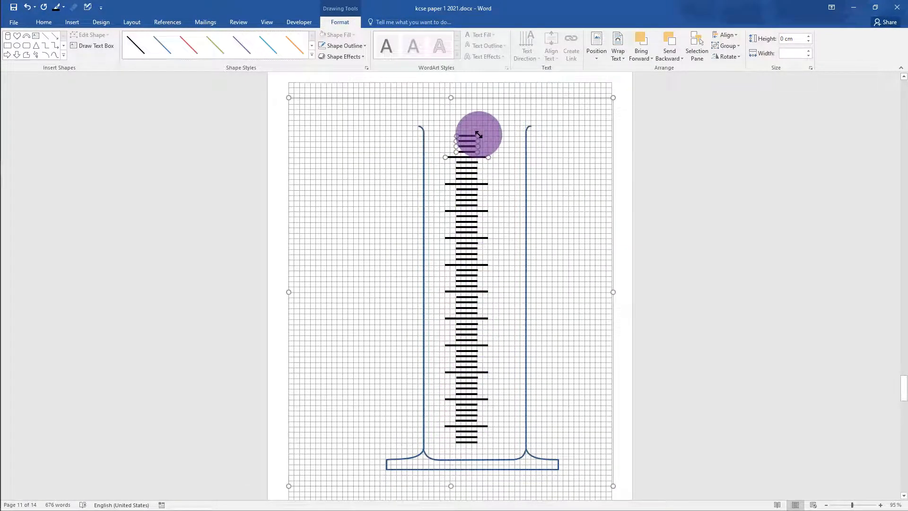
Draw a text box about 1.27 cm square beside the lowest long graduation mark and enter 1 in it
click(503, 185)
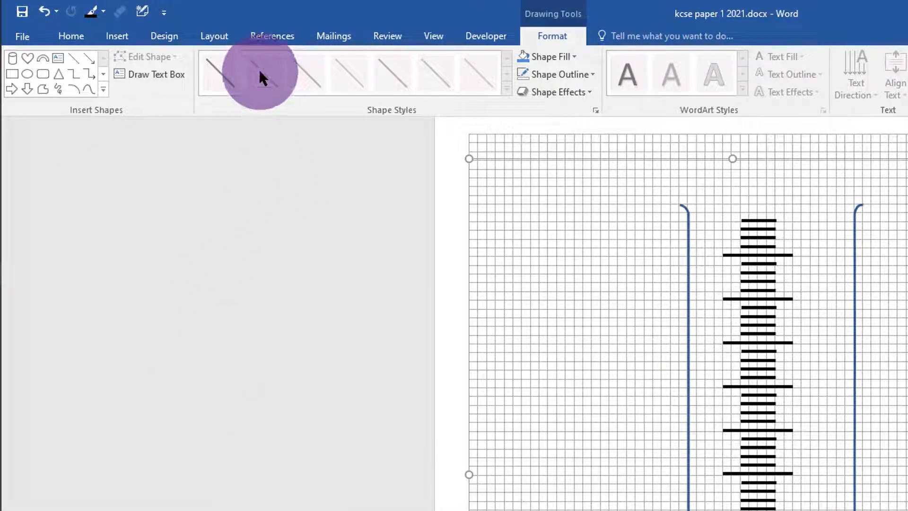
click(113, 36)
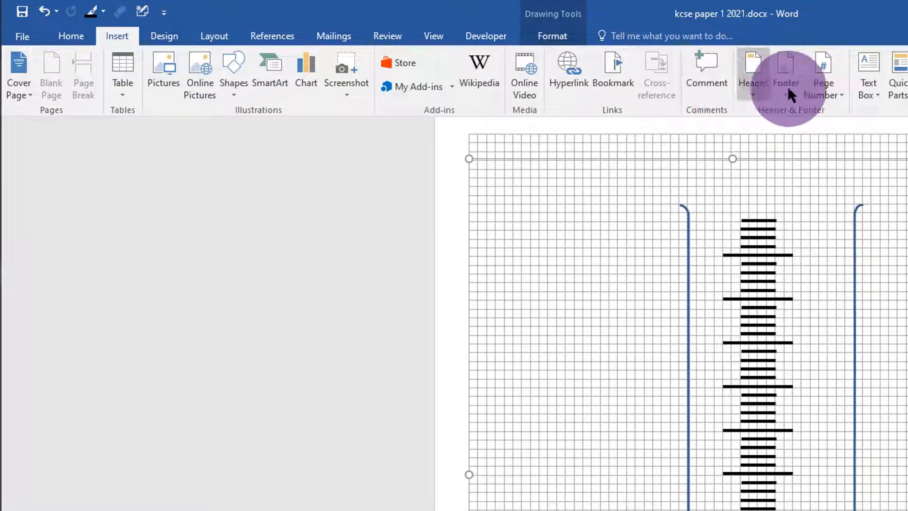
click(866, 85)
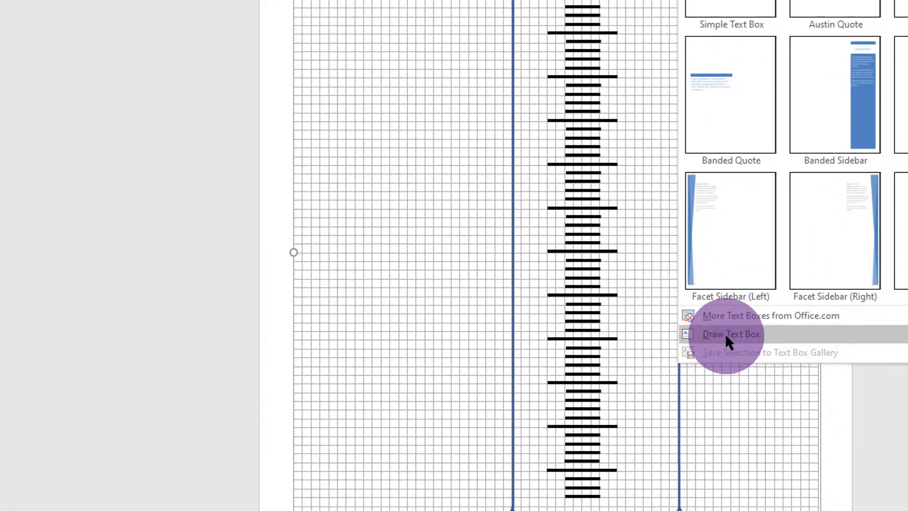
click(733, 334)
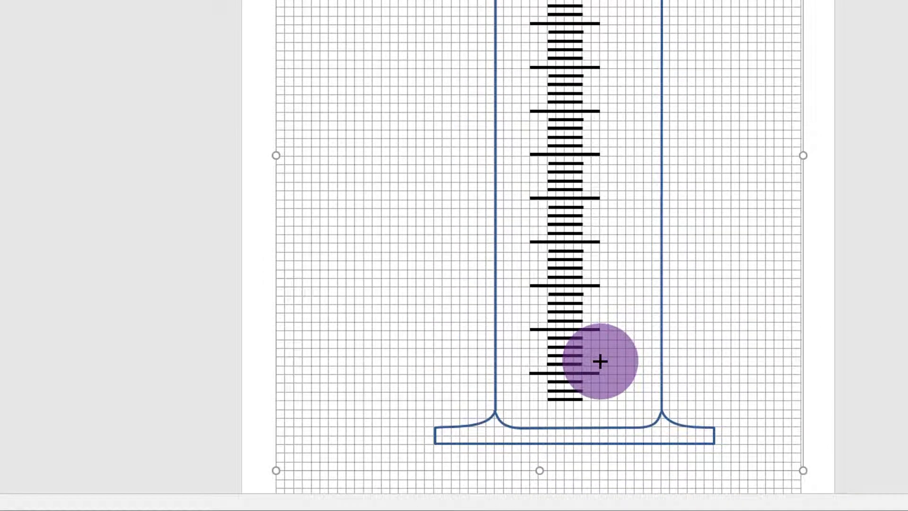
drag(598, 357, 634, 391)
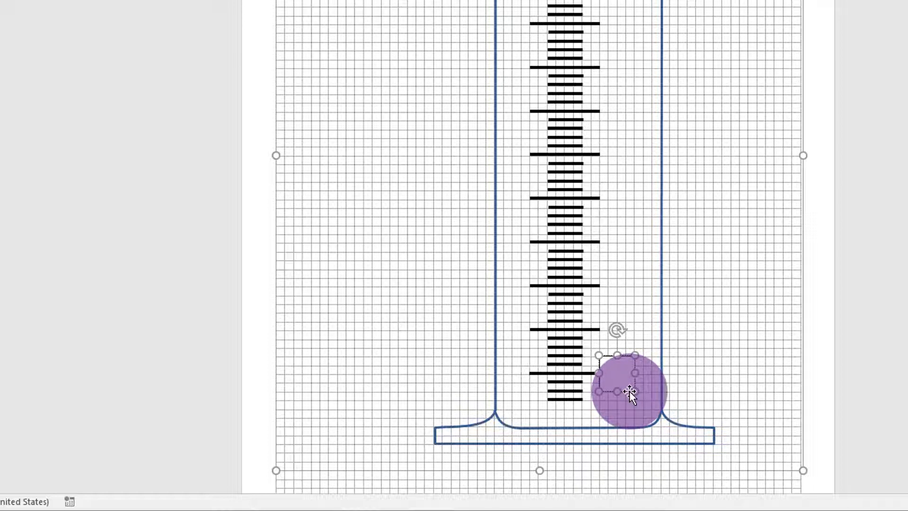
text(1)
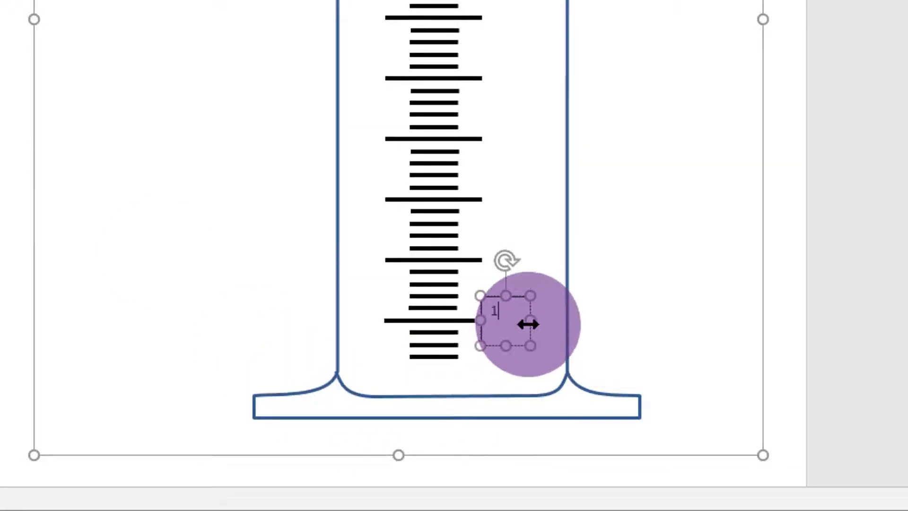
click(529, 210)
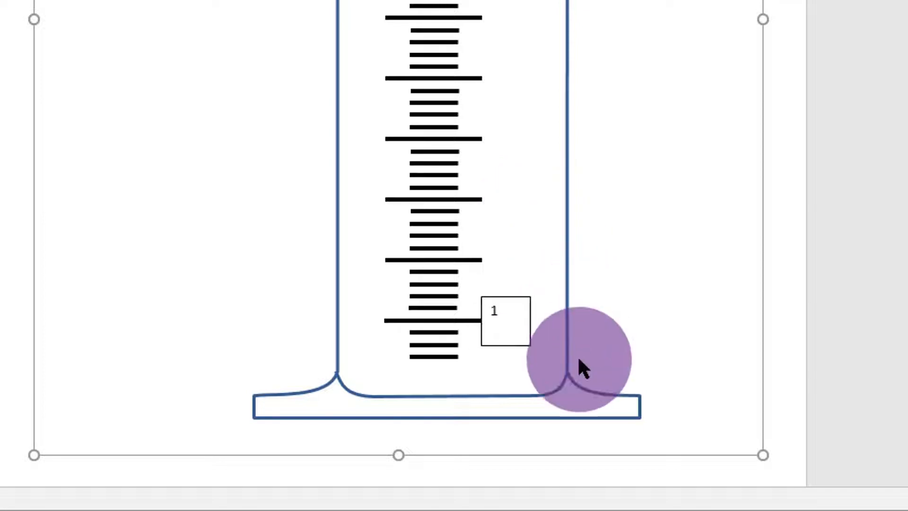
Remove the outline and the fill from the text box containing the 1
click(530, 315)
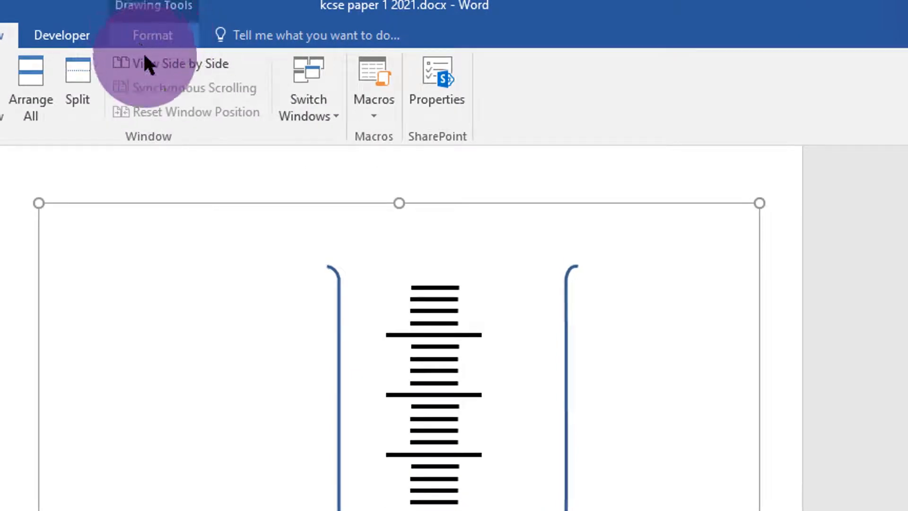
click(146, 34)
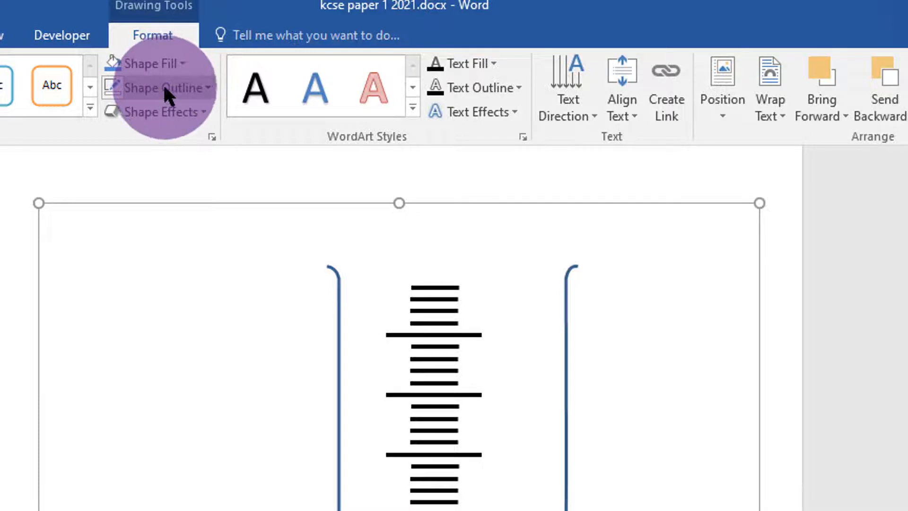
click(207, 88)
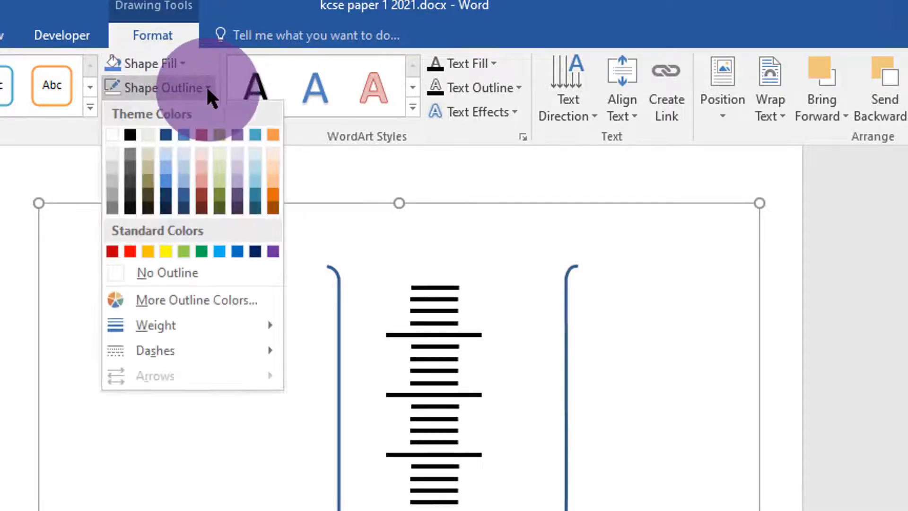
click(197, 273)
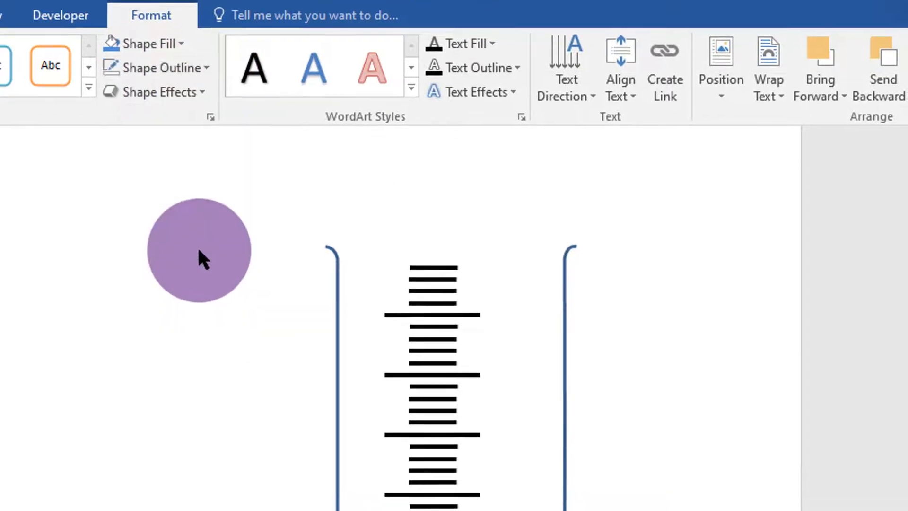
click(483, 294)
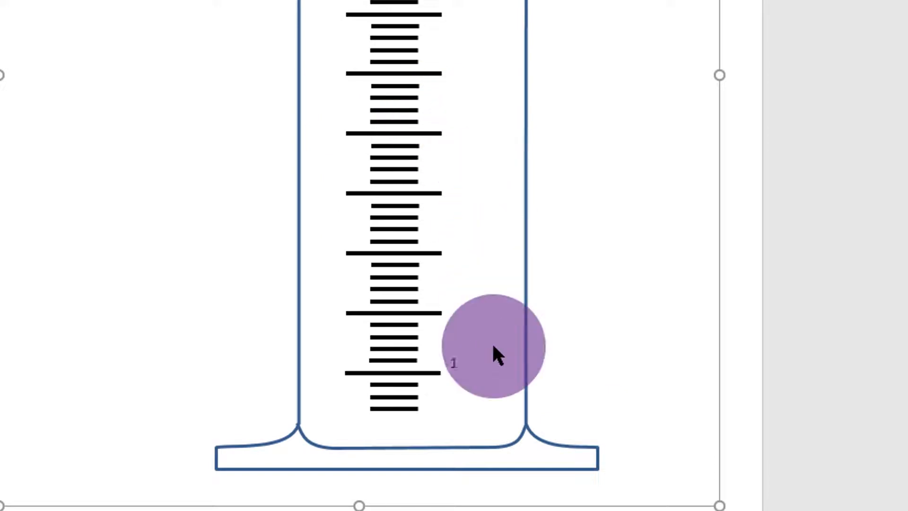
click(457, 379)
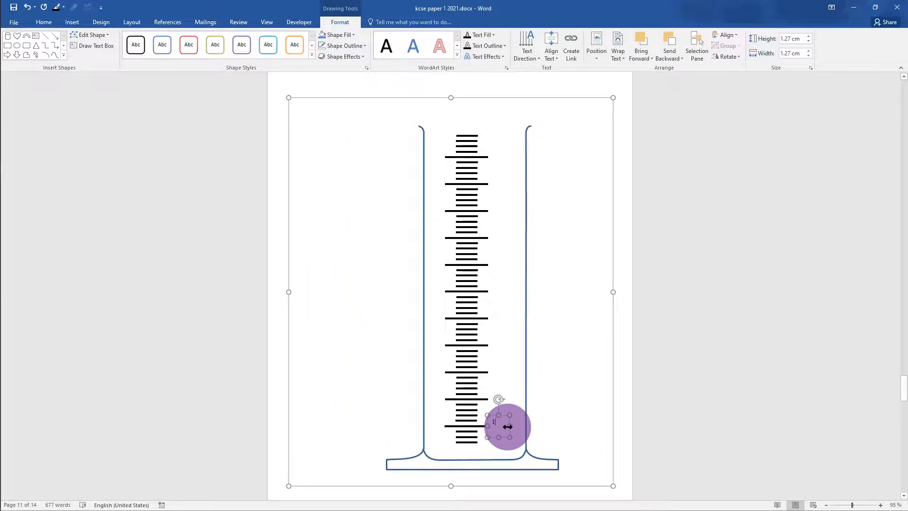
click(351, 38)
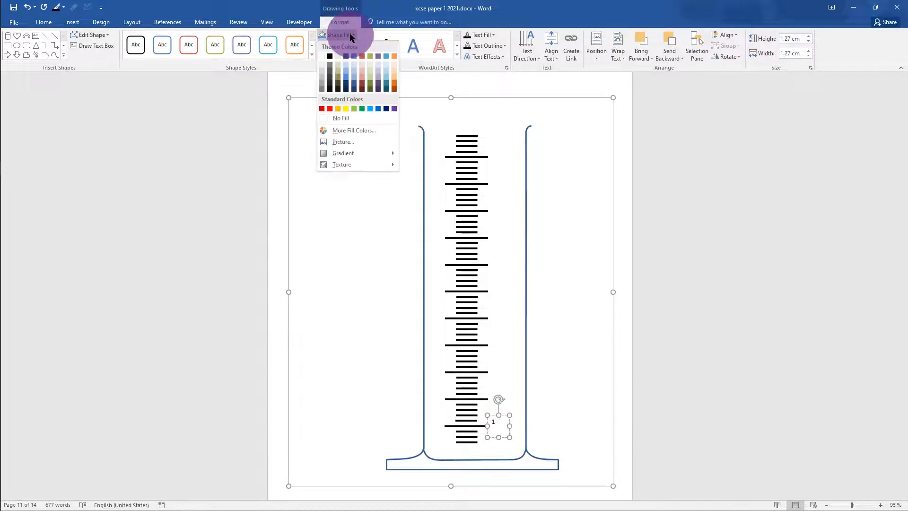
click(353, 117)
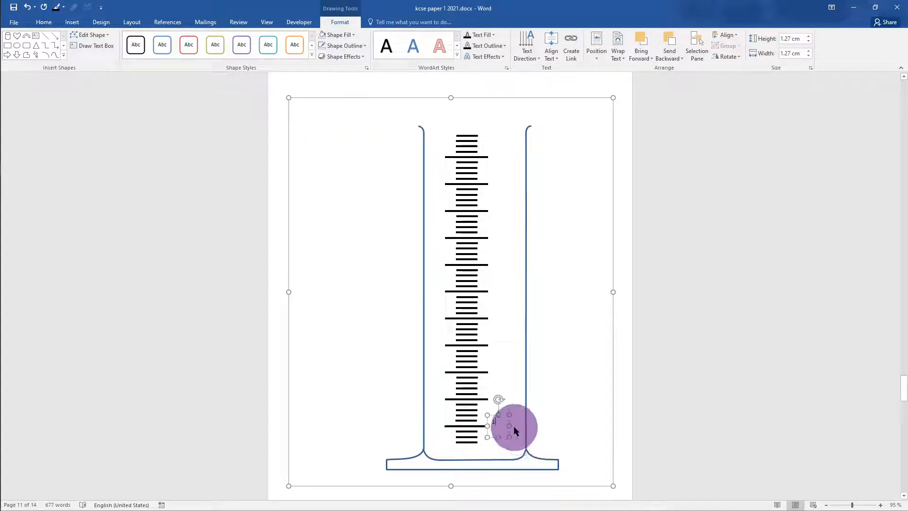
Set the font size of the 1 to 20 and shorten its text box slightly at the lower edge
double_click(500, 414)
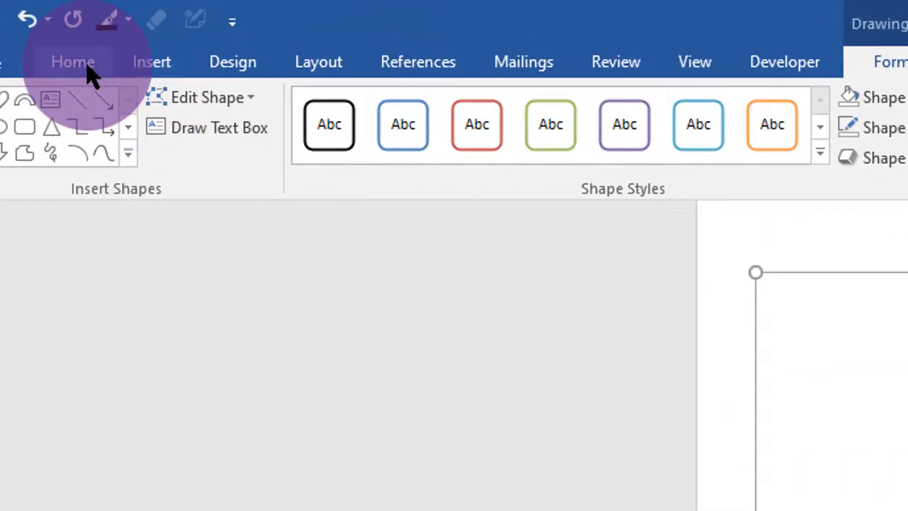
click(85, 71)
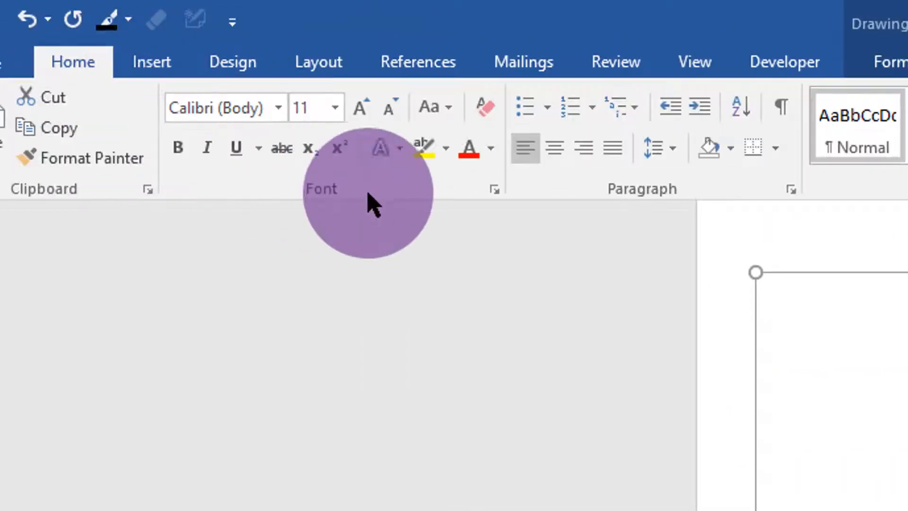
click(368, 105)
click(368, 105)
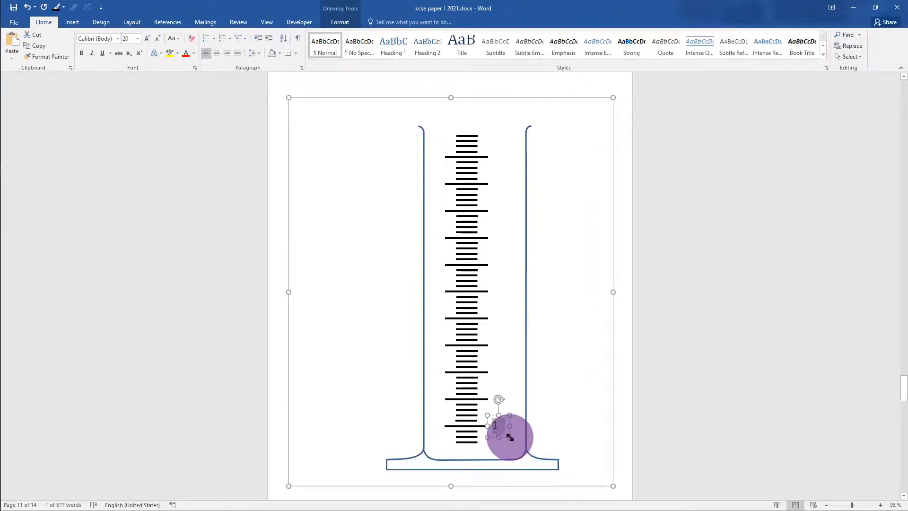
drag(506, 433, 507, 431)
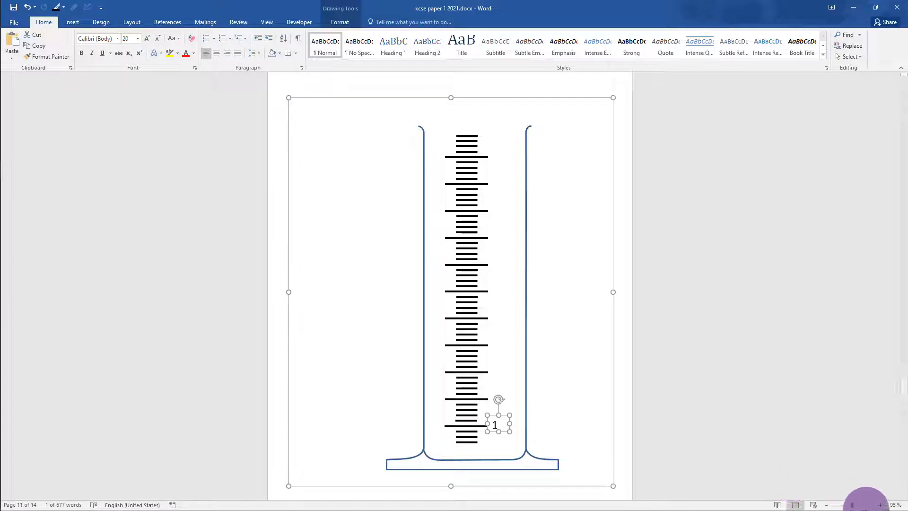
Nudge the text box down in small increments to centre it on the lowest long graduation, touching the line's end
click(866, 505)
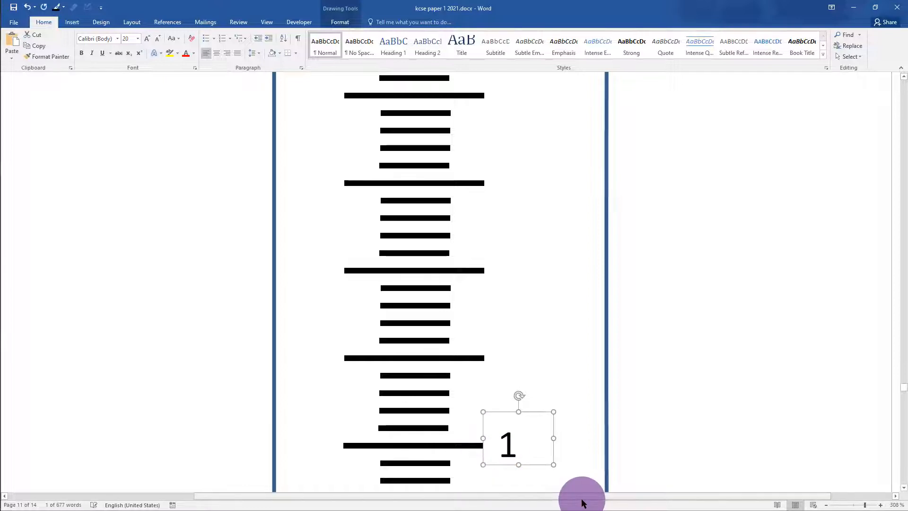
key(Down)
key(Down)
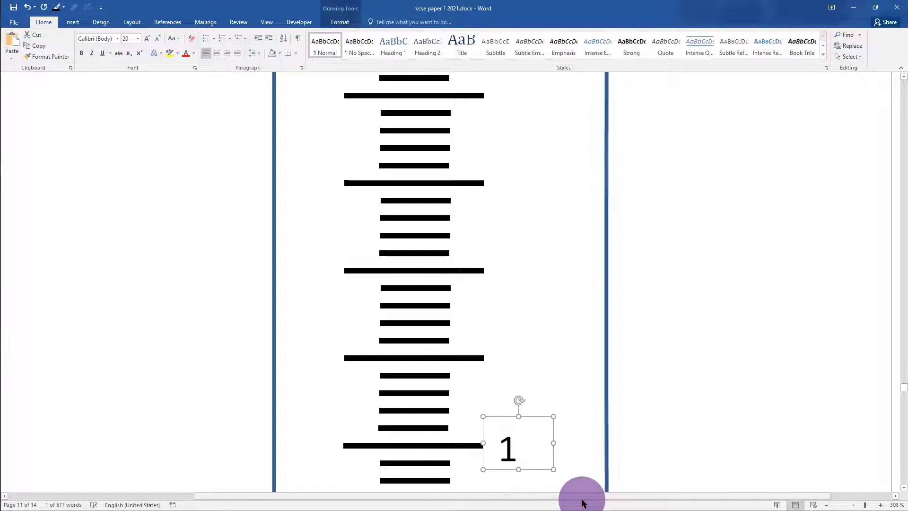
key(Down)
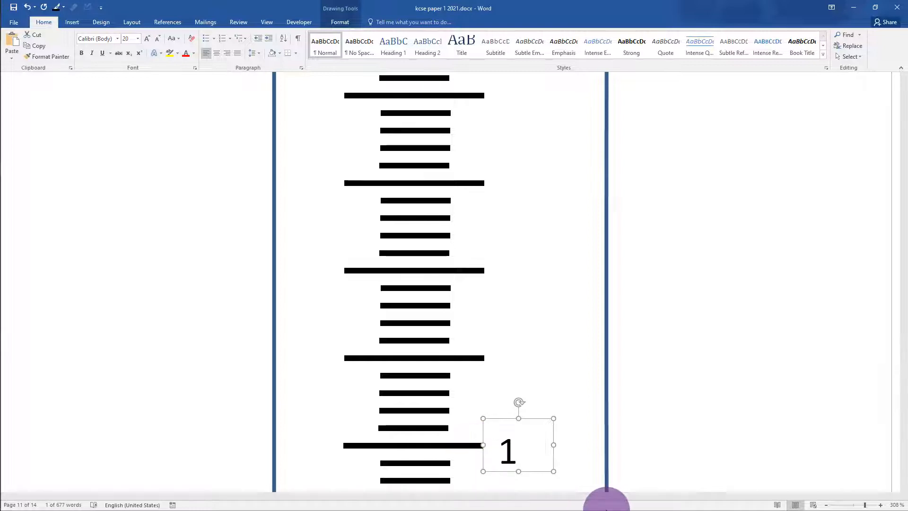
key(Left)
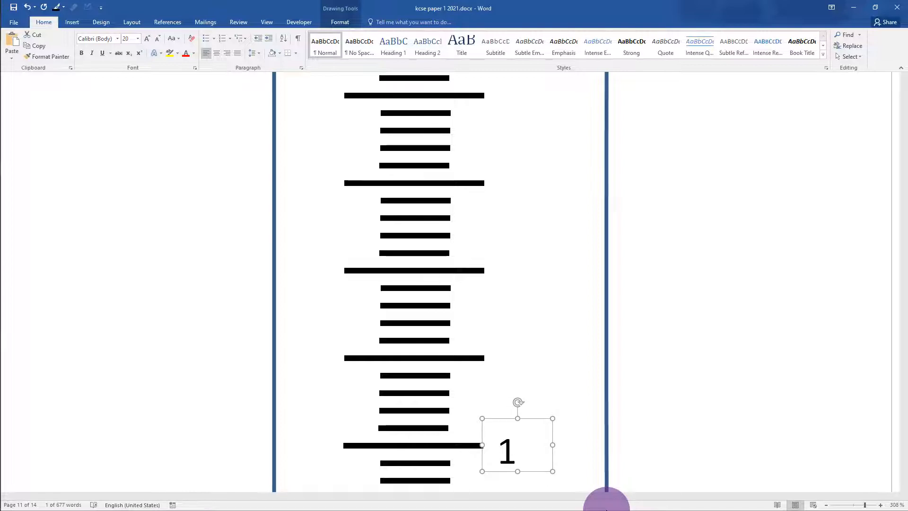
key(ctrl+Right)
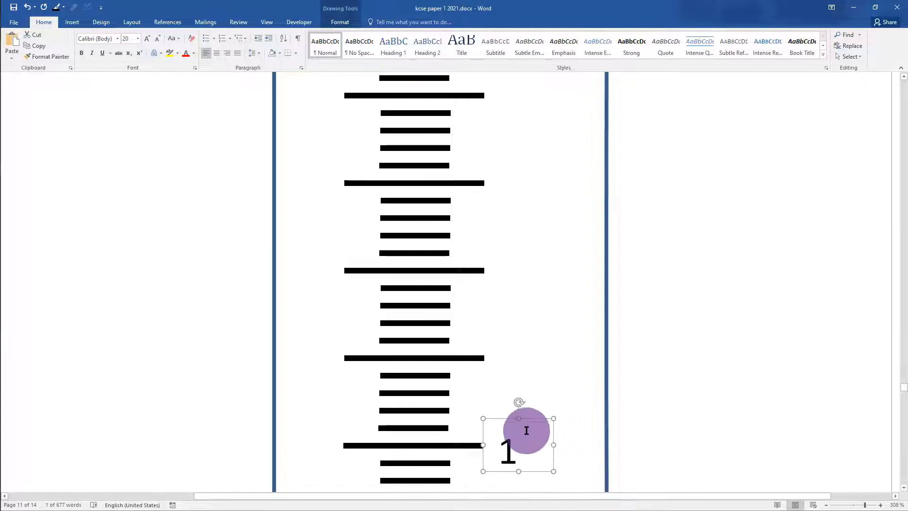
Resize the text box to about 1.05 cm high to fit the whole 1 and nudge it up, centred on the lowest long graduation
drag(520, 419, 519, 427)
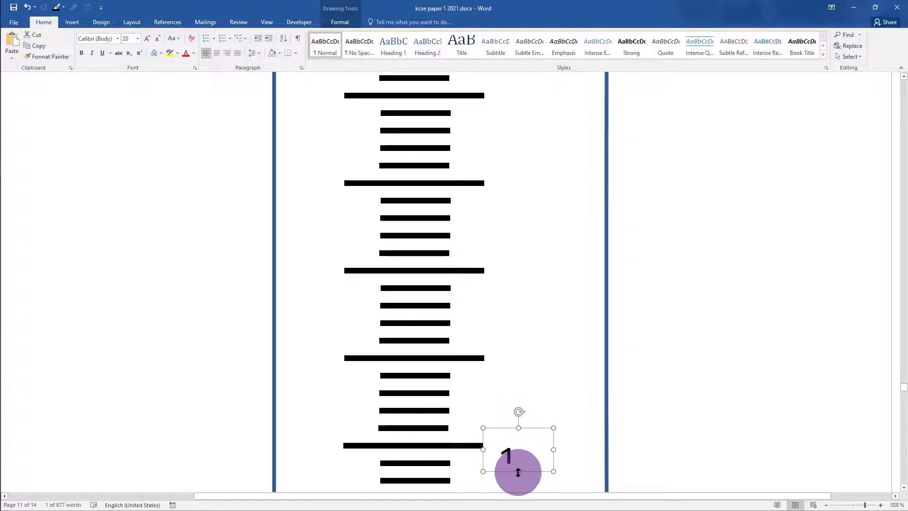
drag(518, 472, 522, 485)
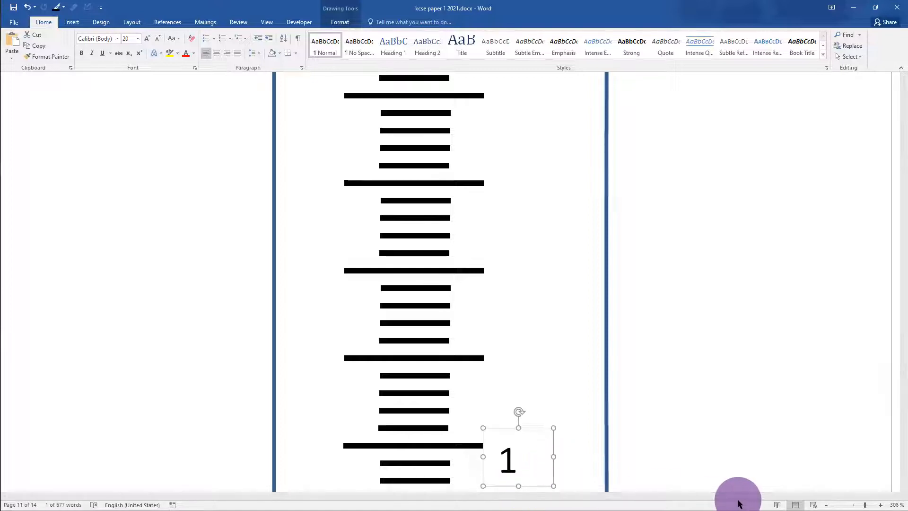
key(Up)
key(Up)
key(Up)
key(Up)
key(Up)
key(Up)
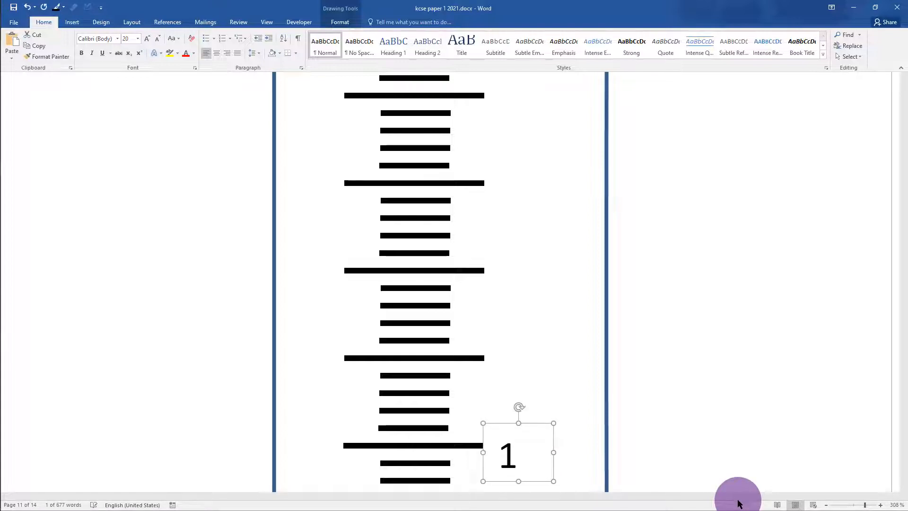
key(Up)
key(Up)
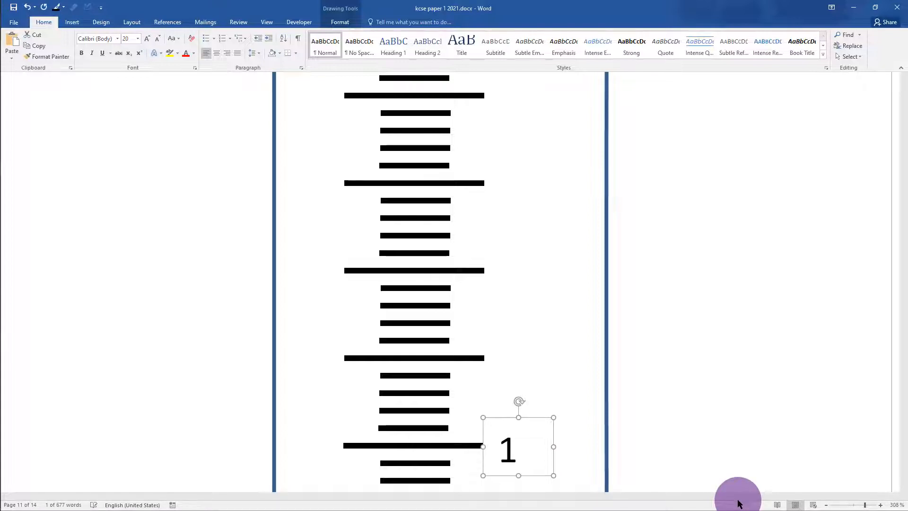
key(Up)
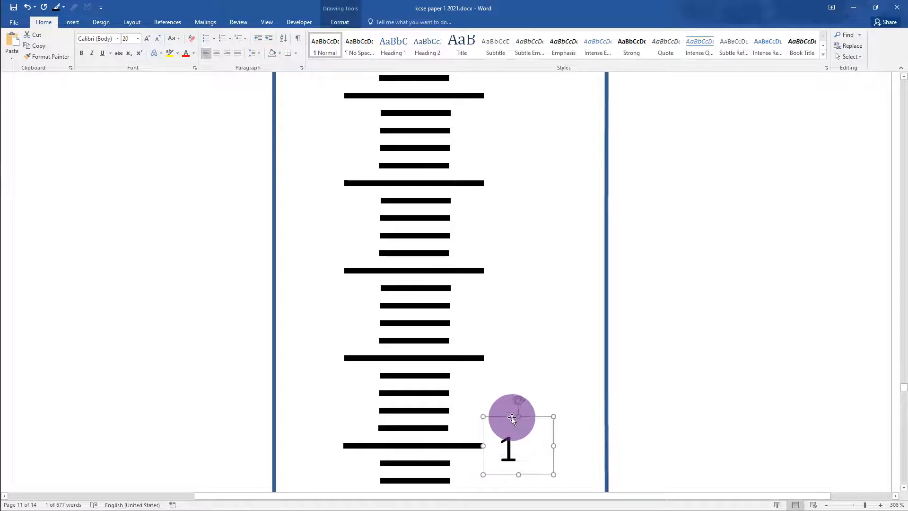
Move the 1 up to the second-lowest long graduation and nudge its text box into line with the mark's end
drag(512, 417, 510, 327)
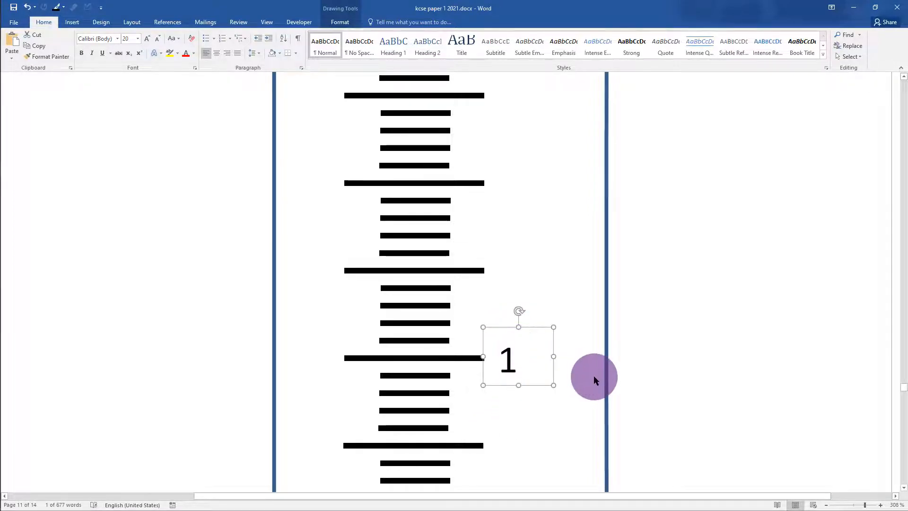
key(ctrl+z)
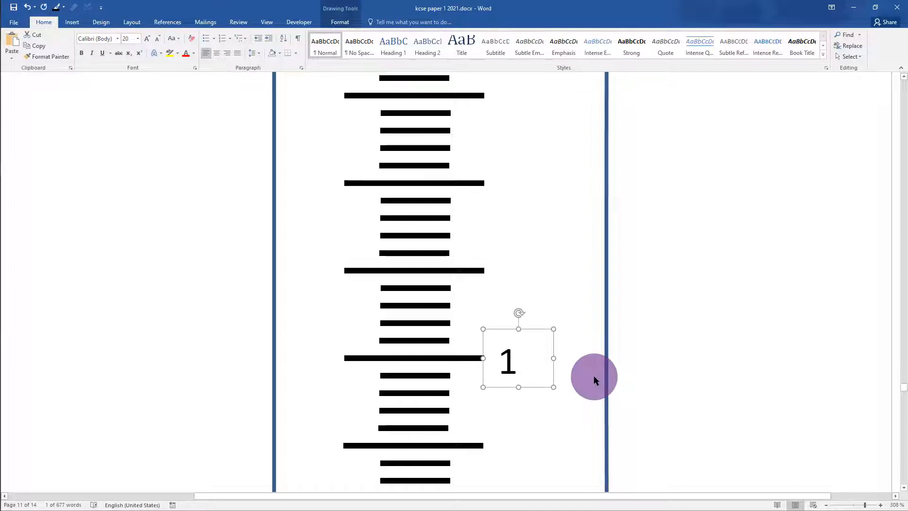
key(ctrl+Right)
key(ctrl+Right)
key(ctrl+Right)
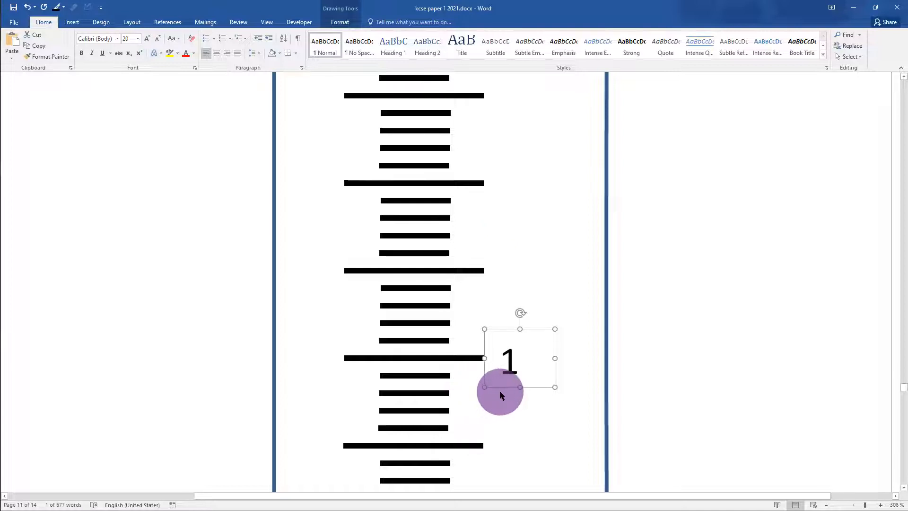
Duplicate the 1 label's text box and move the copy beside the fourth-lowest long graduation
drag(500, 390, 541, 454)
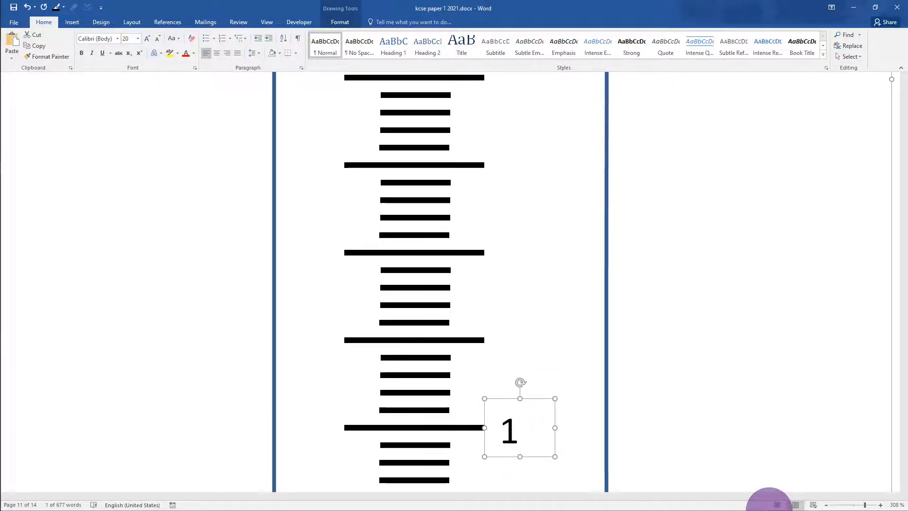
key(ctrl+v)
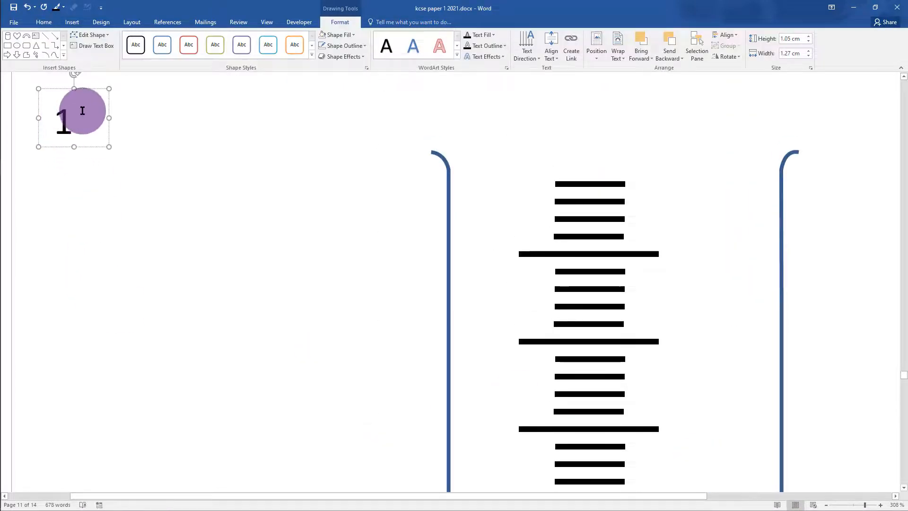
drag(107, 105, 823, 440)
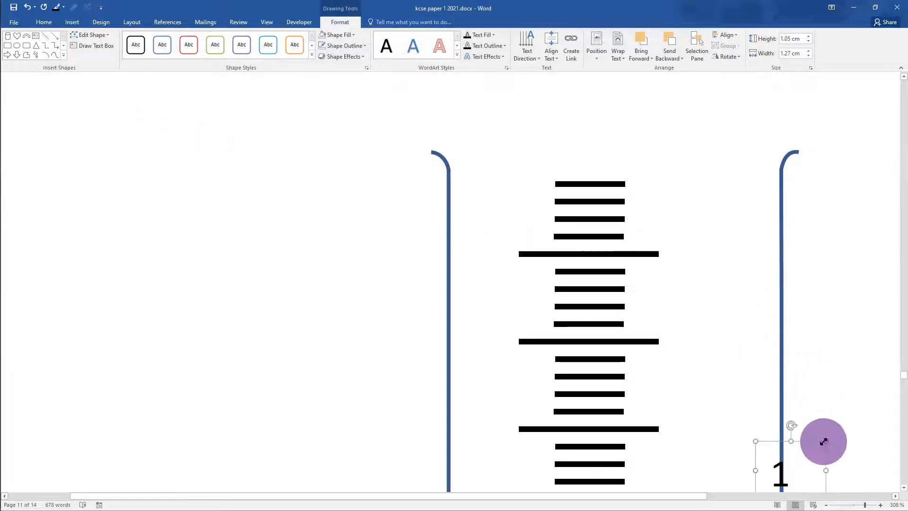
scroll(821, 424, down, 1)
scroll(799, 387, down, 5)
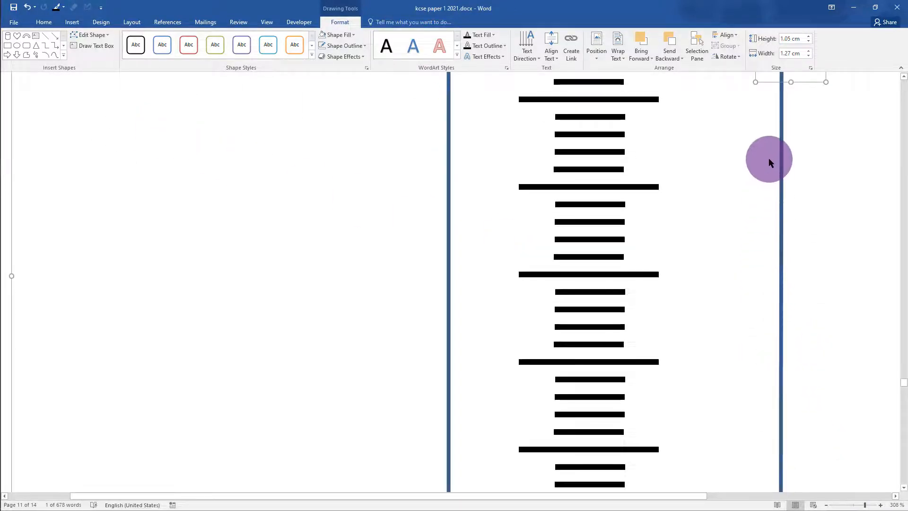
drag(758, 142, 686, 479)
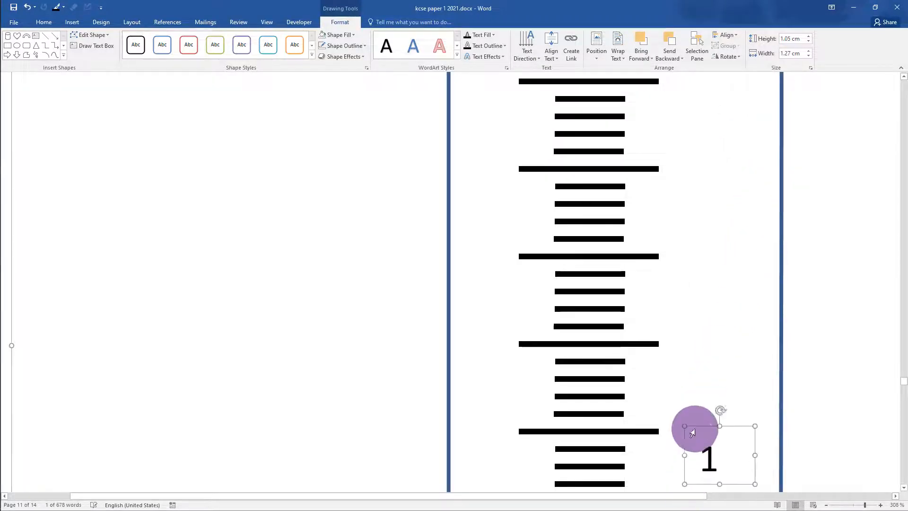
scroll(702, 397, down, 6)
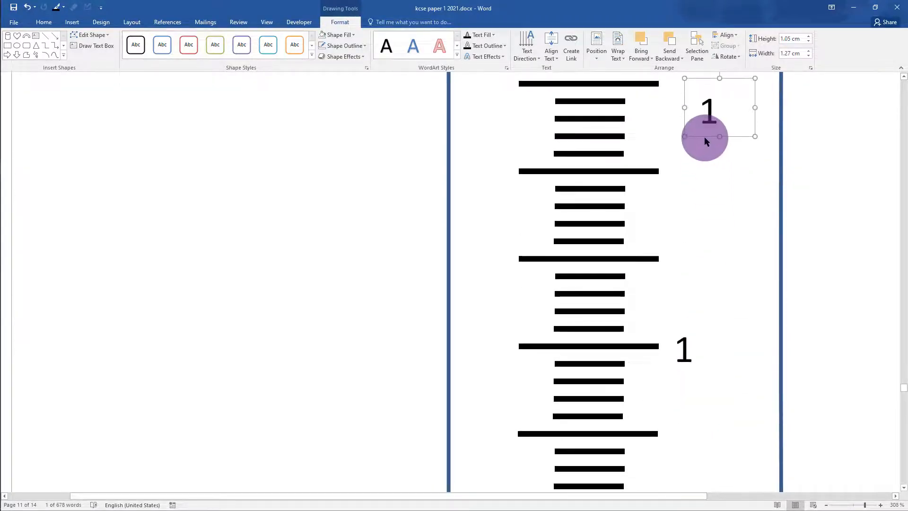
drag(704, 139, 688, 199)
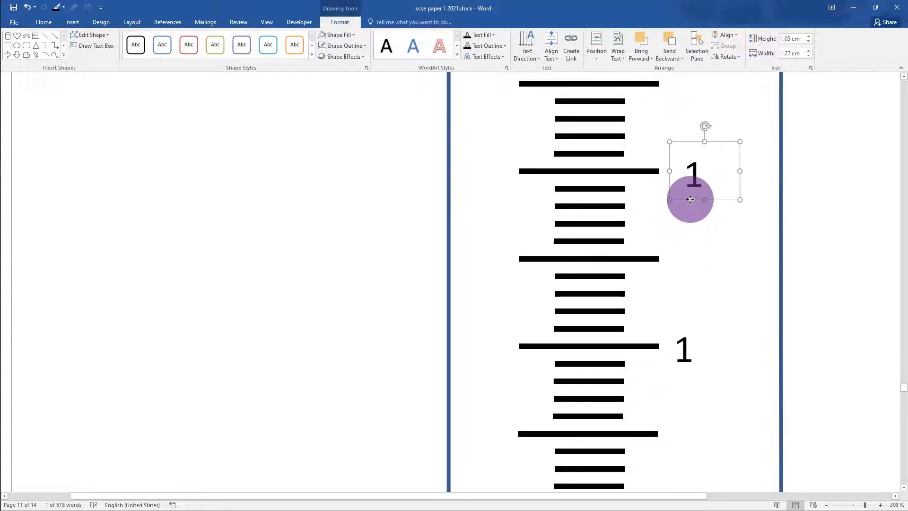
Nudge the copied text box left until it touches the end of the fourth-lowest long graduation
key(Left)
key(Left)
key(Left)
key(Left)
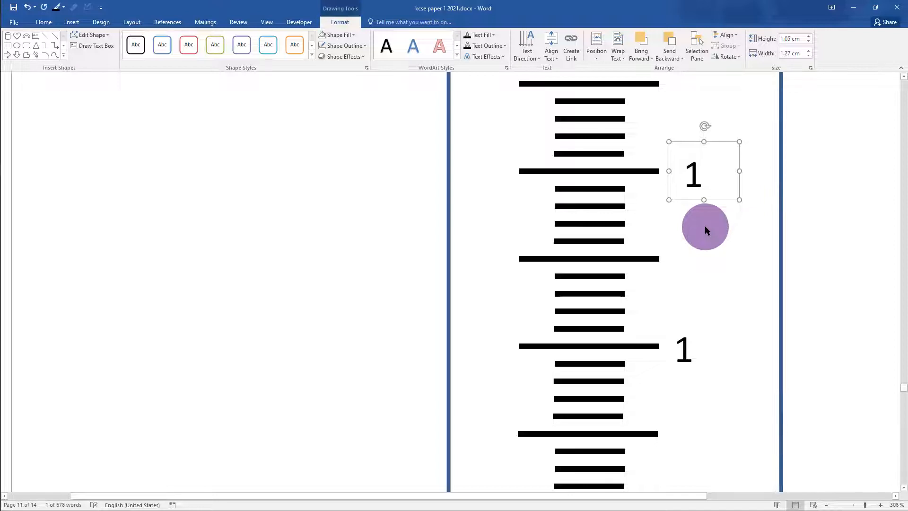
key(Left)
key(Left)
key(Left)
key(Left)
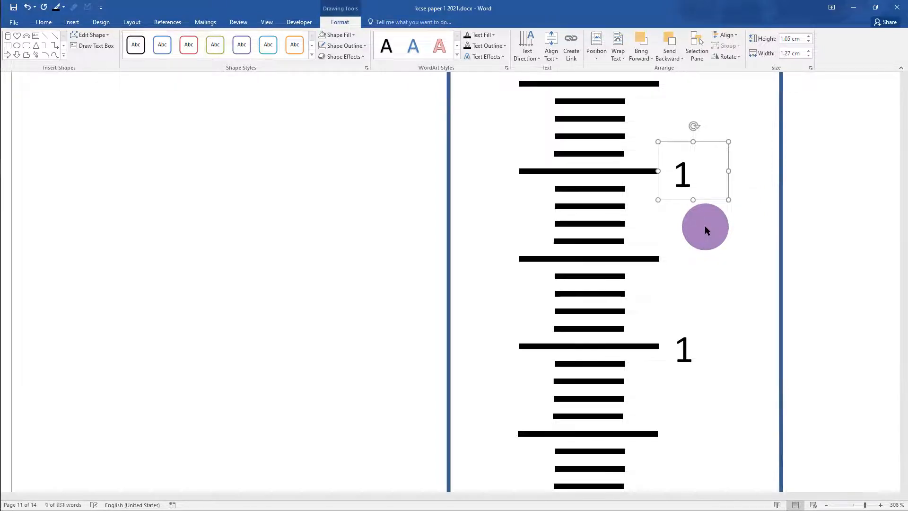
Change the copied label at the fourth-lowest long graduation to 2
click(691, 172)
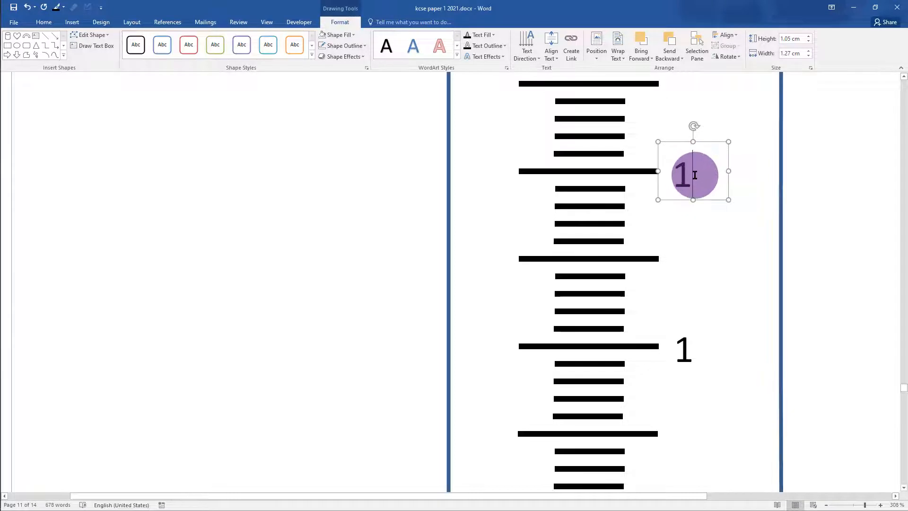
key(BackSpace)
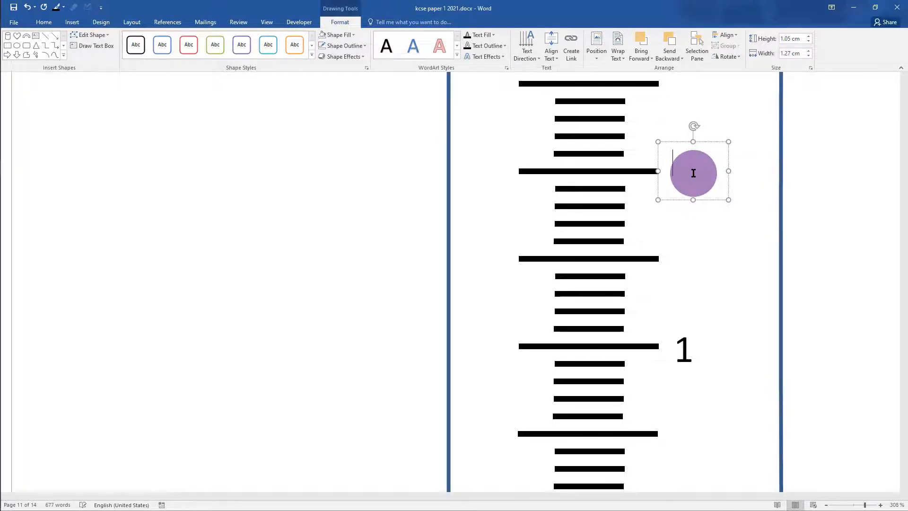
text(2)
click(708, 236)
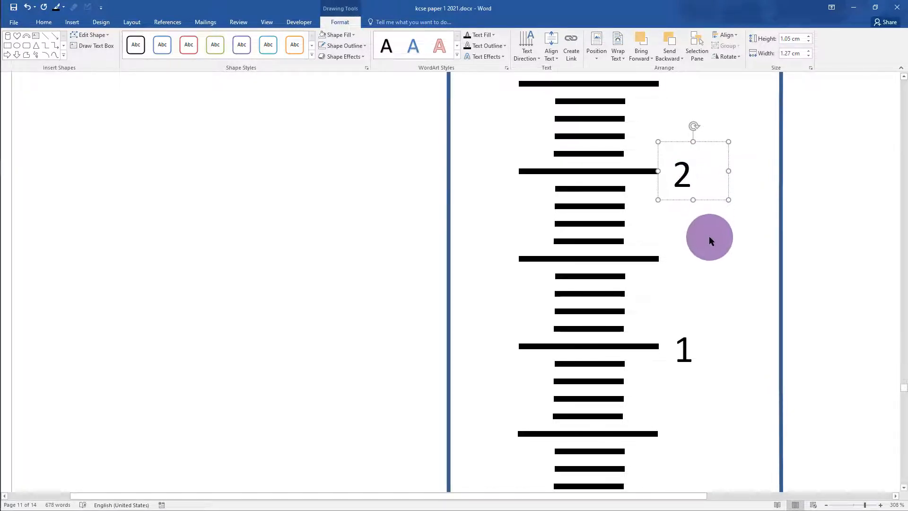
click(693, 342)
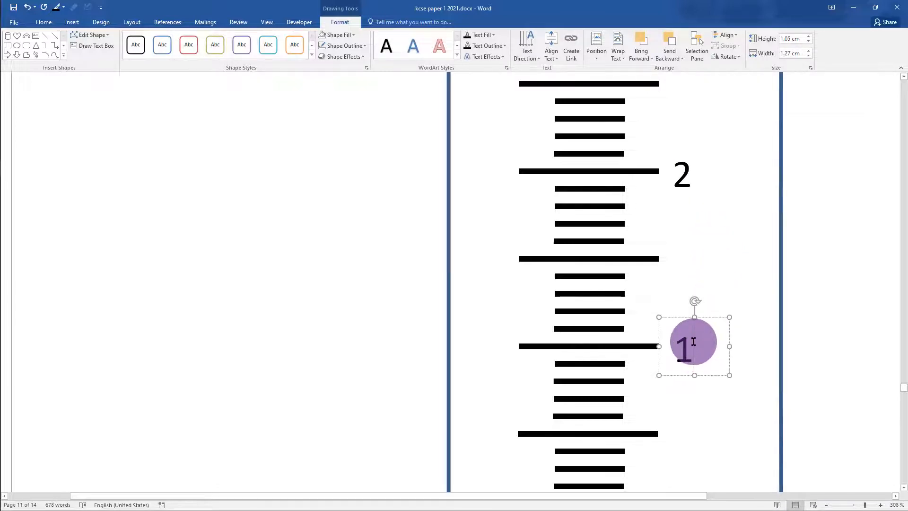
click(699, 176)
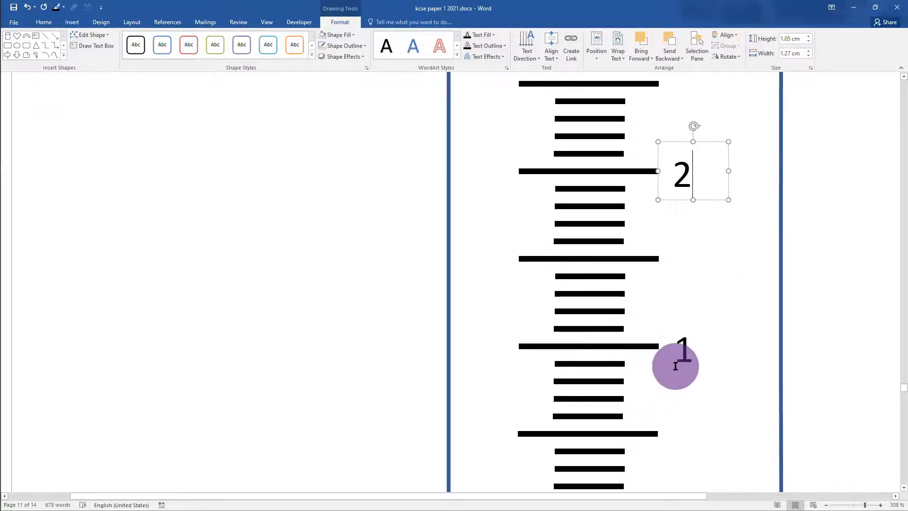
Duplicate the 1 and 2 labels together and move the pair beside the sixth- and eighth-lowest long graduations
click(853, 505)
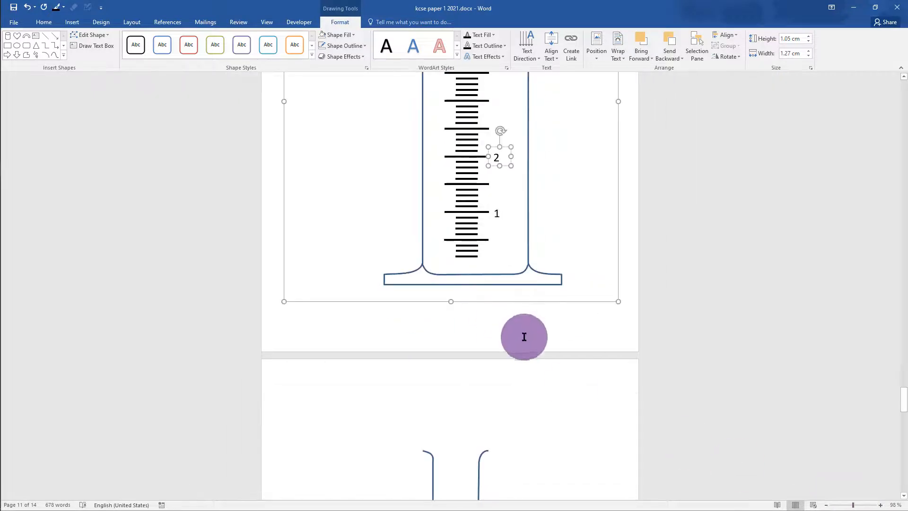
scroll(529, 348, up, 3)
scroll(537, 360, up, 3)
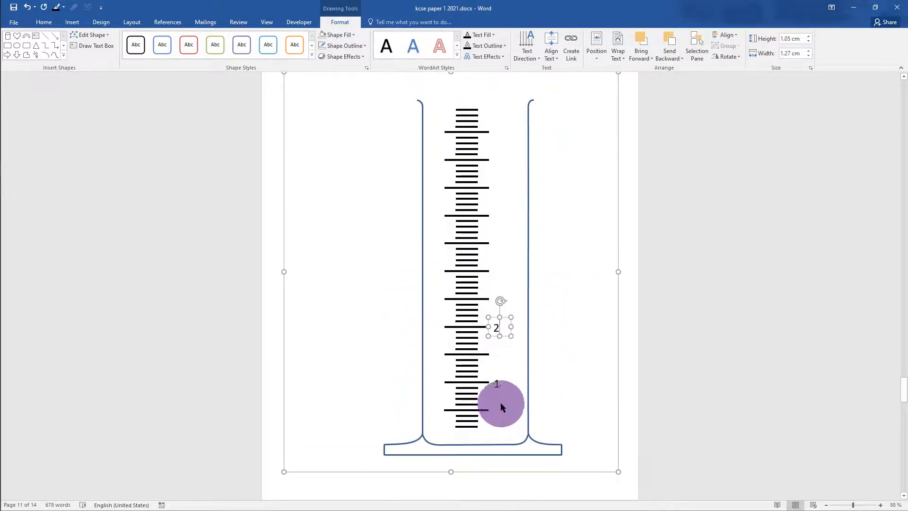
click(500, 383)
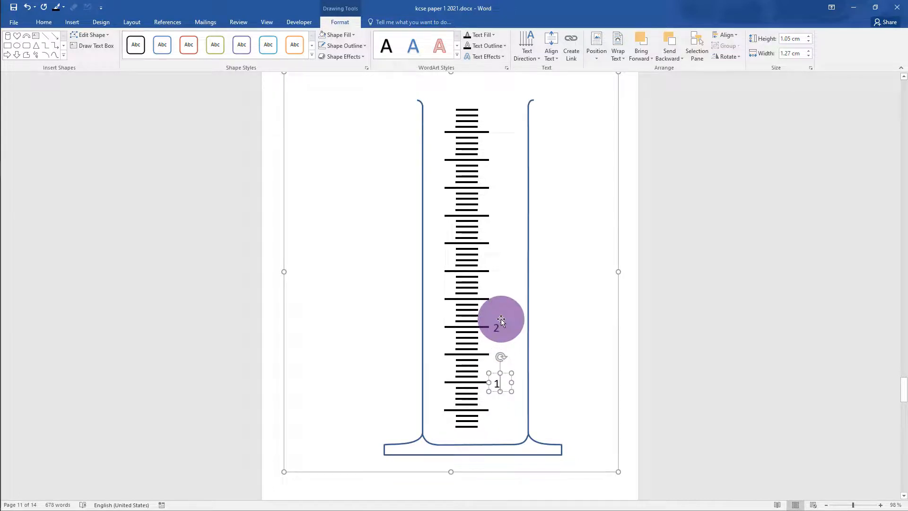
shift+click(500, 319)
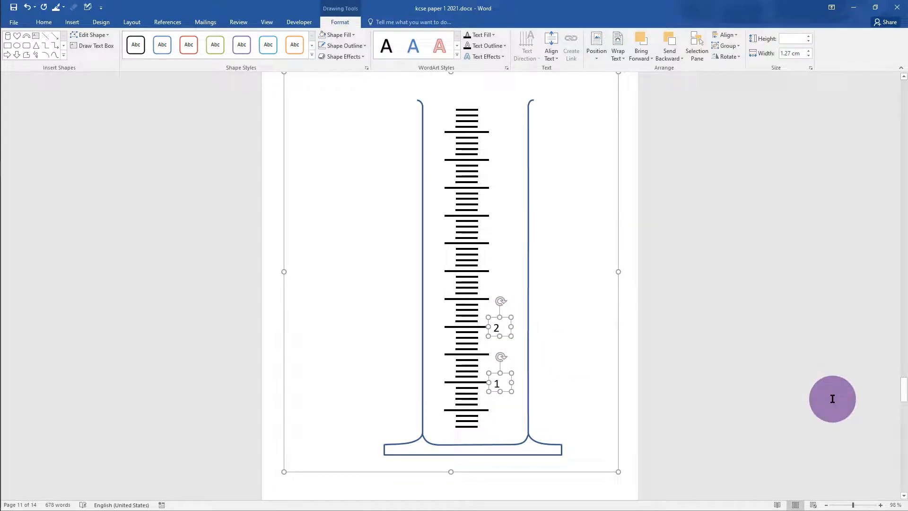
key(ctrl+v)
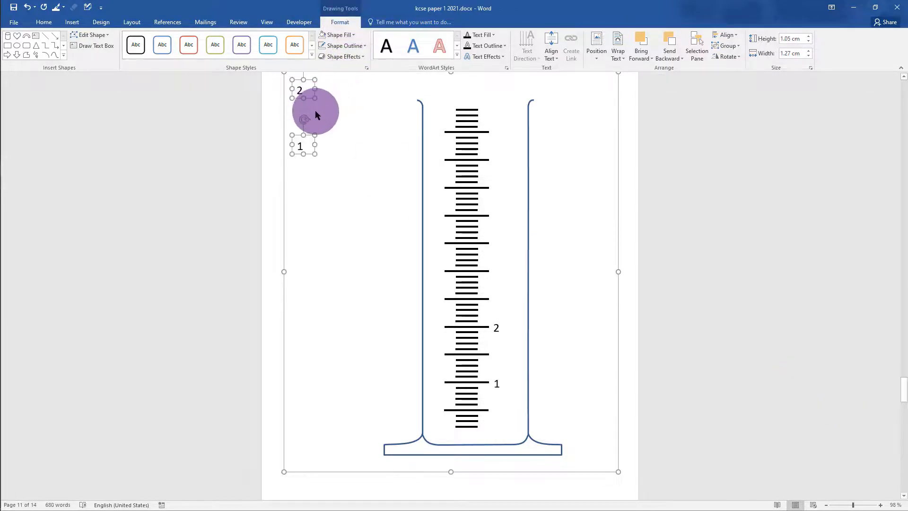
drag(309, 140, 509, 261)
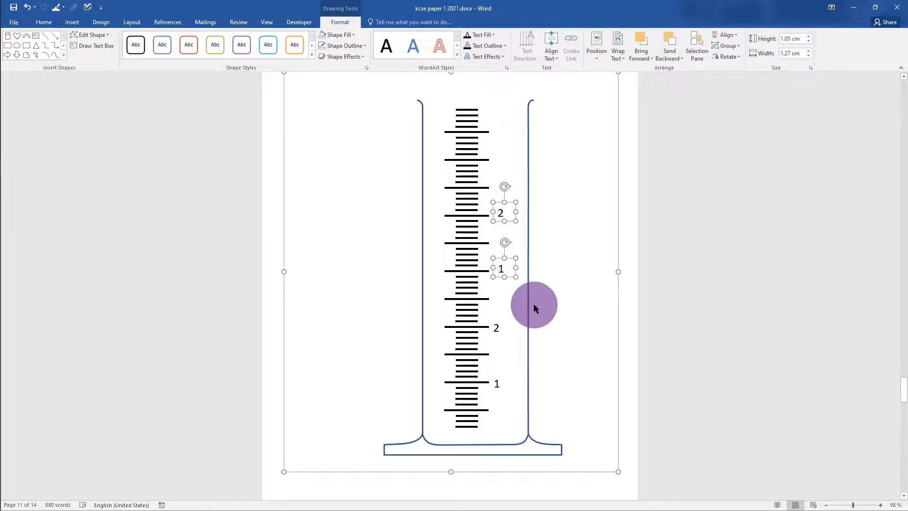
Nudge the copied pair down and left to centre both labels on their long graduations, touching the line ends
key(Down)
key(Down)
key(Down)
key(Down)
key(Down)
key(Down)
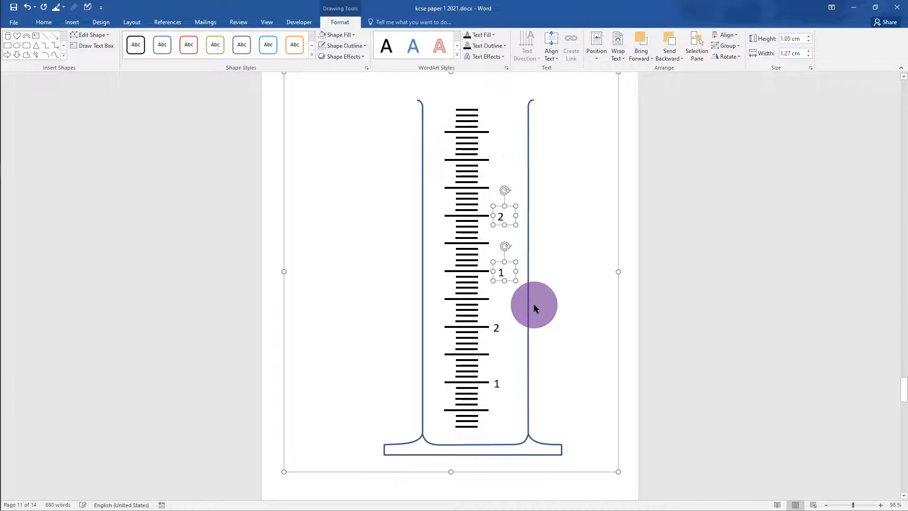
key(Left)
key(Left)
key(Left)
key(Left)
key(Left)
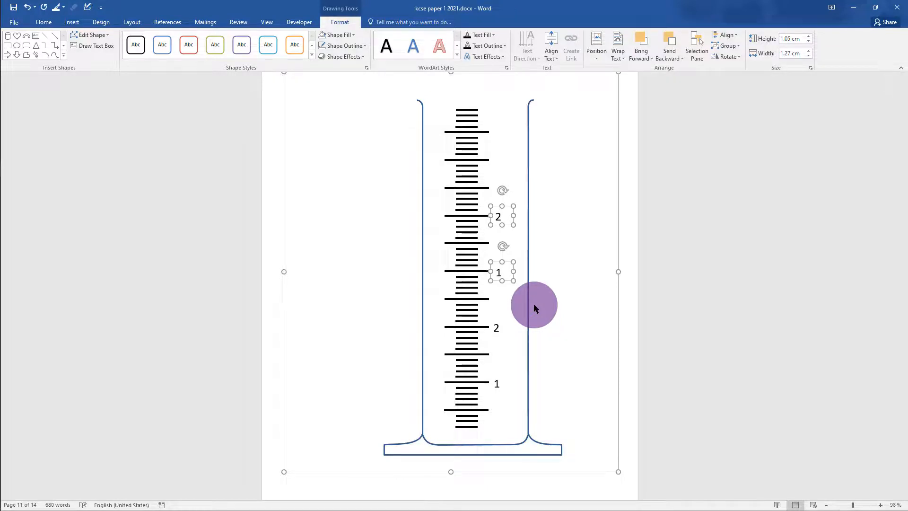
key(Left)
key(Left)
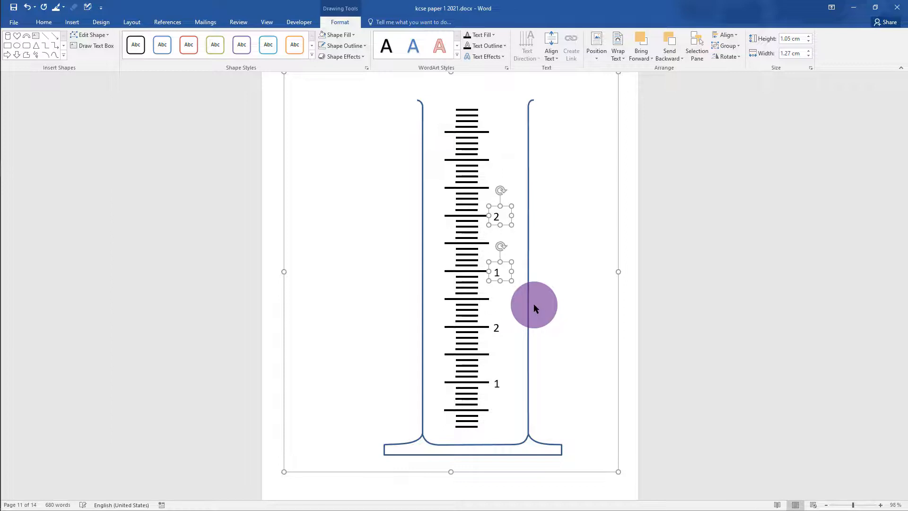
Change the copied labels to 3 at the sixth-lowest and 4 at the eighth-lowest long graduation
click(505, 269)
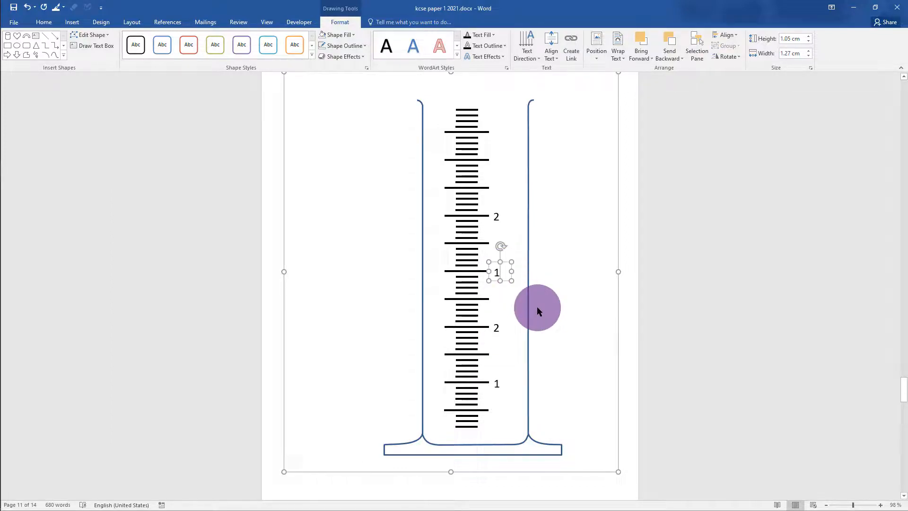
key(BackSpace)
text(3)
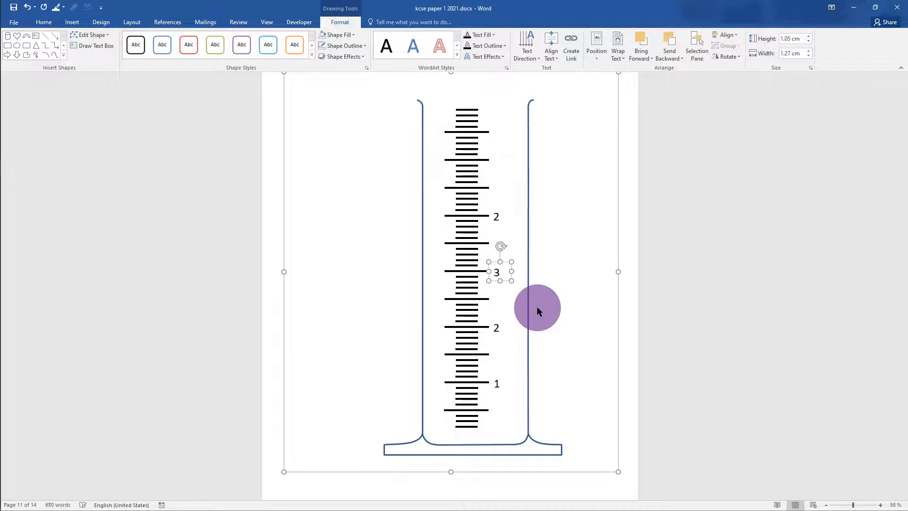
click(500, 217)
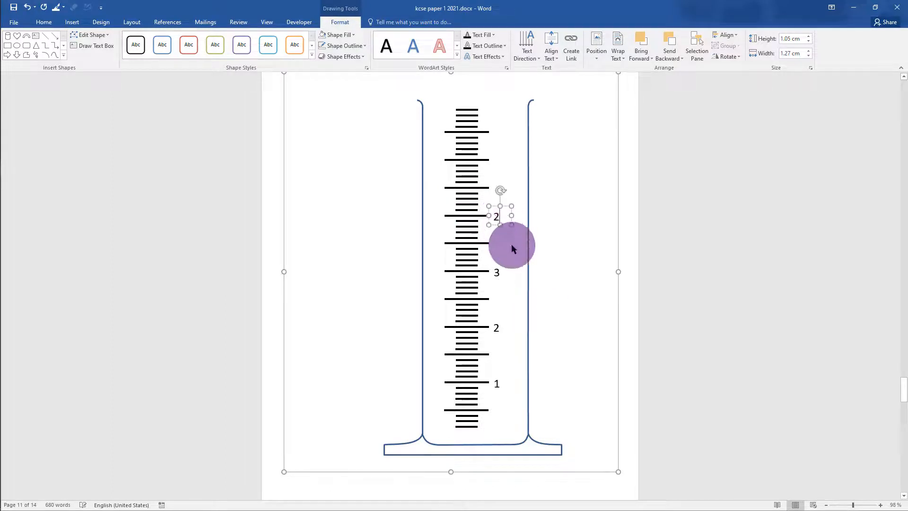
key(BackSpace)
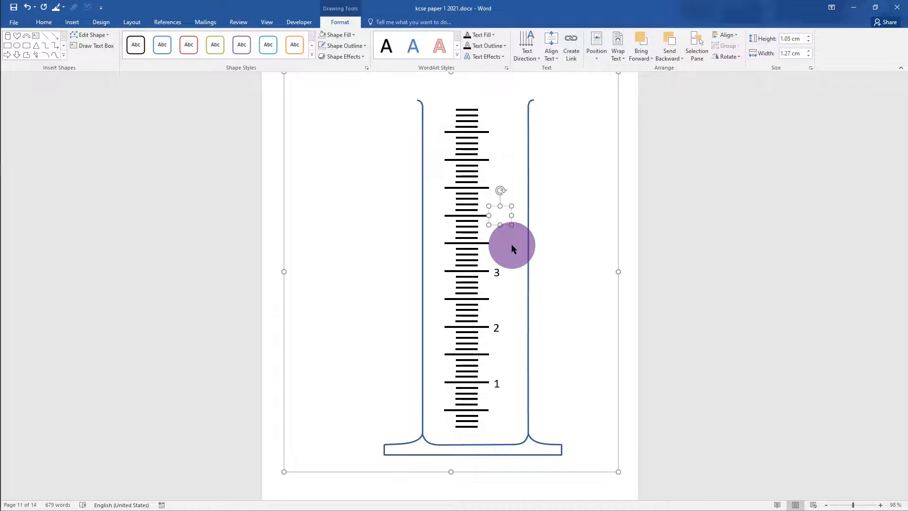
text(4)
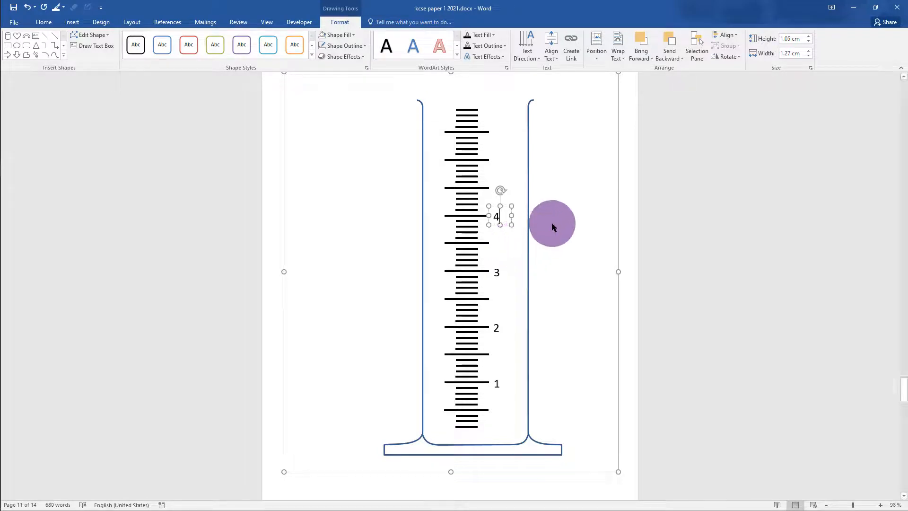
click(564, 201)
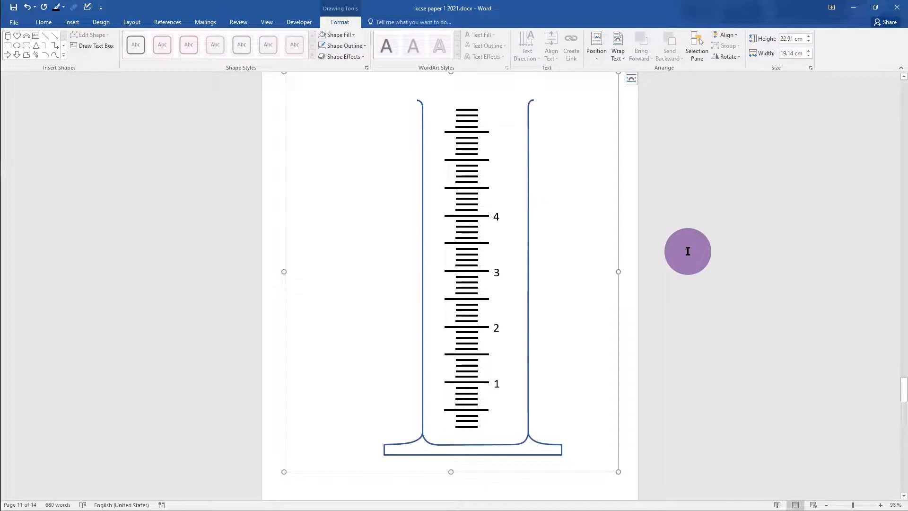
Duplicate the 4 label and align the copy with the end of the second-highest long graduation
click(497, 218)
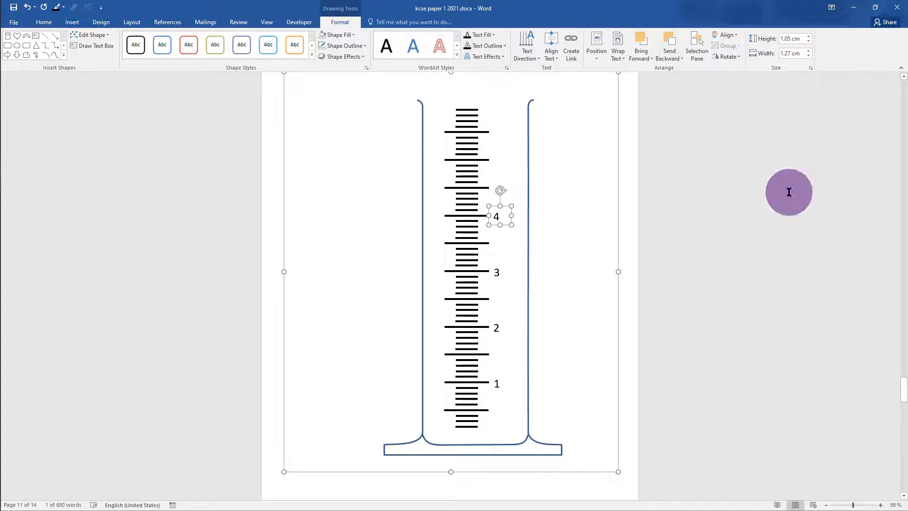
key(ctrl+v)
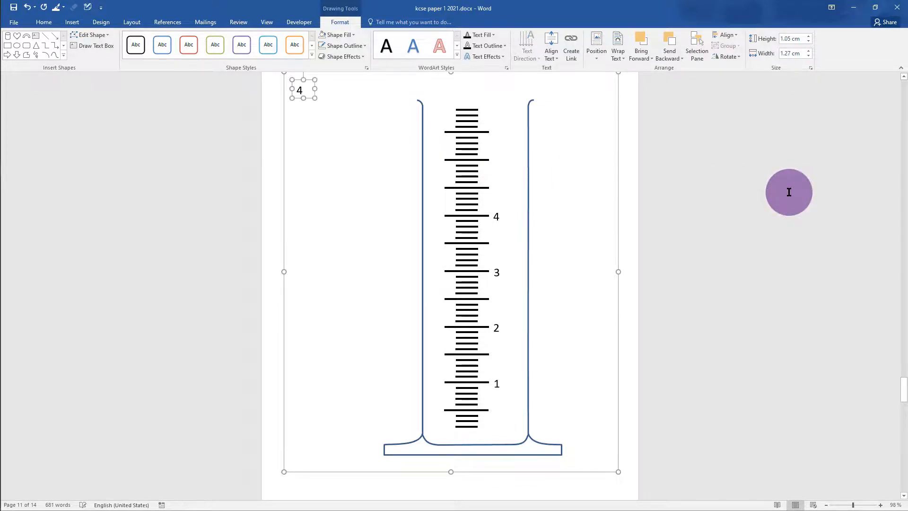
drag(308, 79, 510, 152)
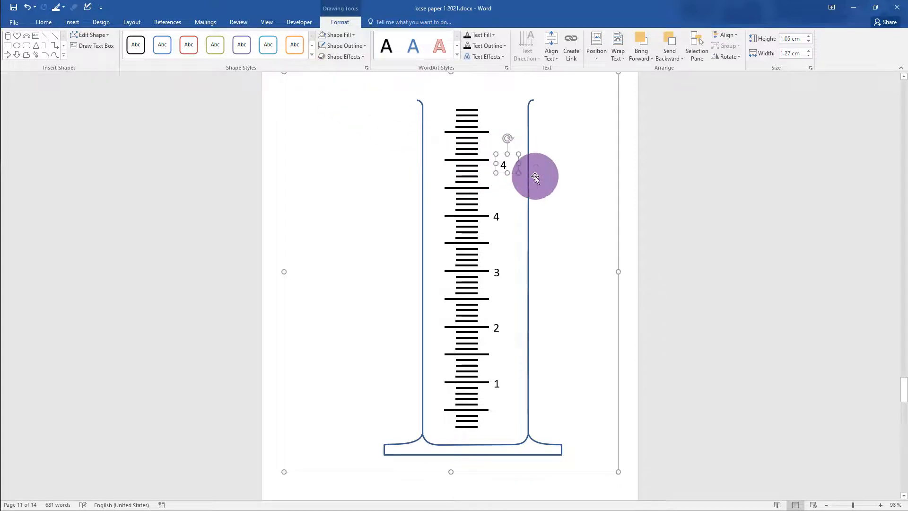
key(Up)
key(Up)
key(Up)
key(Up)
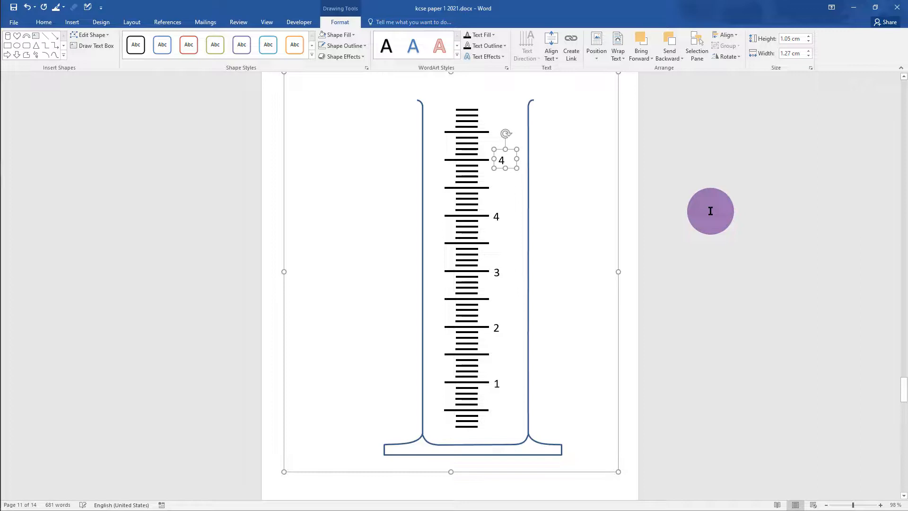
key(Left)
key(Left)
key(Left)
key(Left)
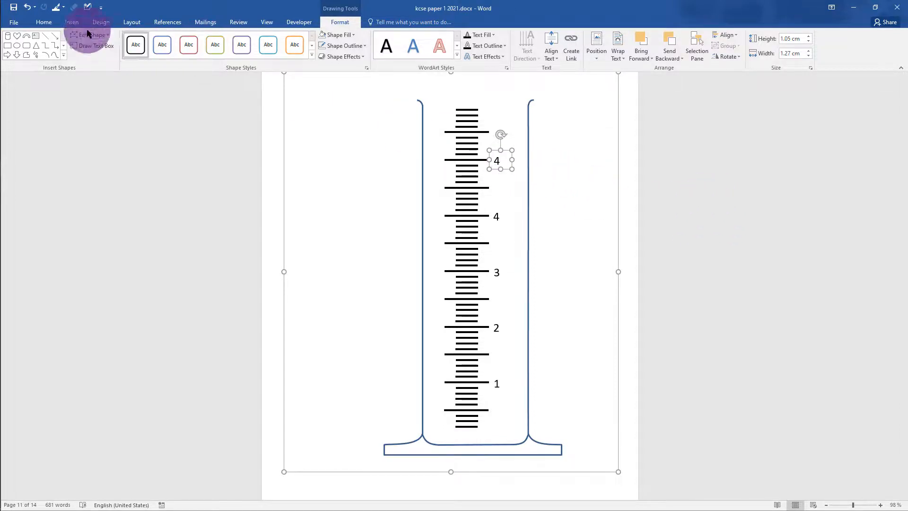
click(47, 23)
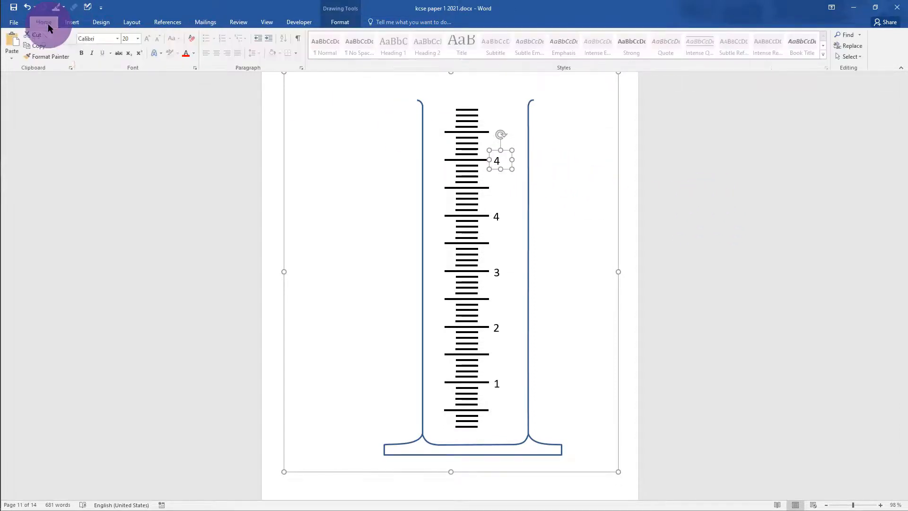
Make the copied label at the second-highest long graduation bold, slightly extend its box downward, and change its number to 5
click(84, 51)
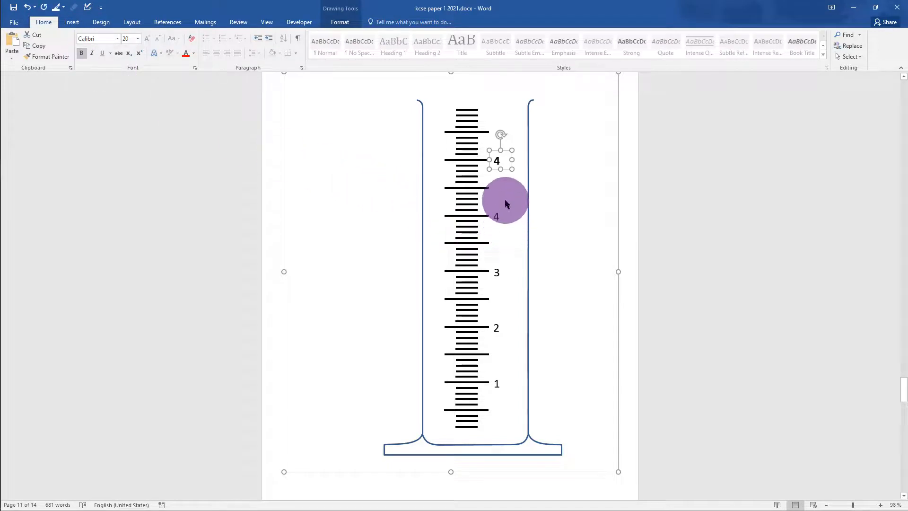
drag(500, 170, 500, 173)
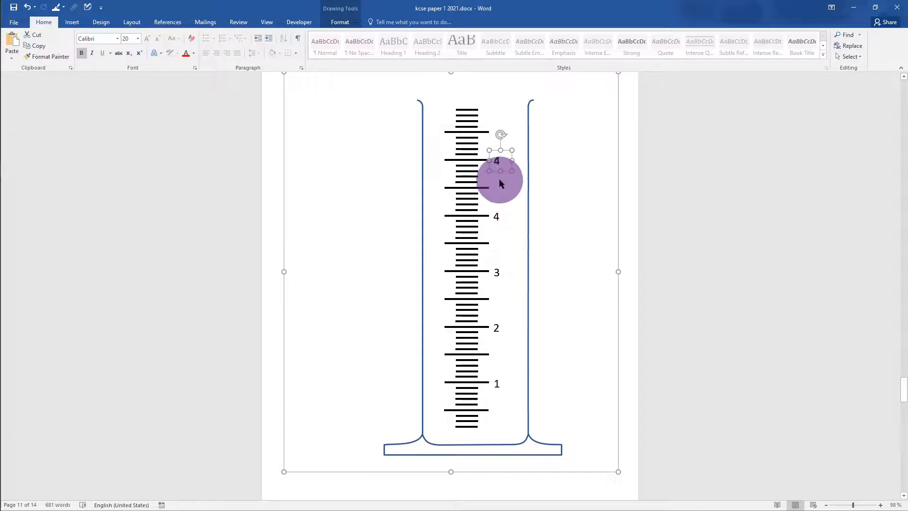
click(499, 161)
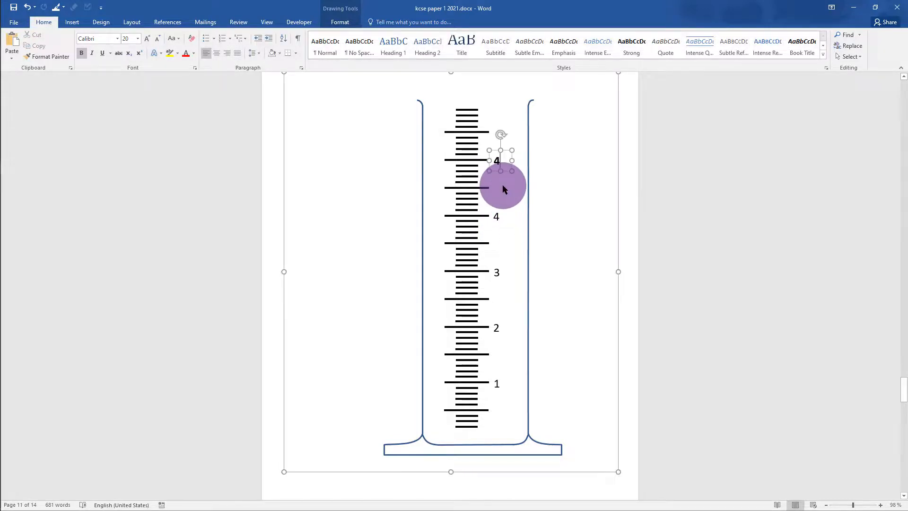
key(BackSpace)
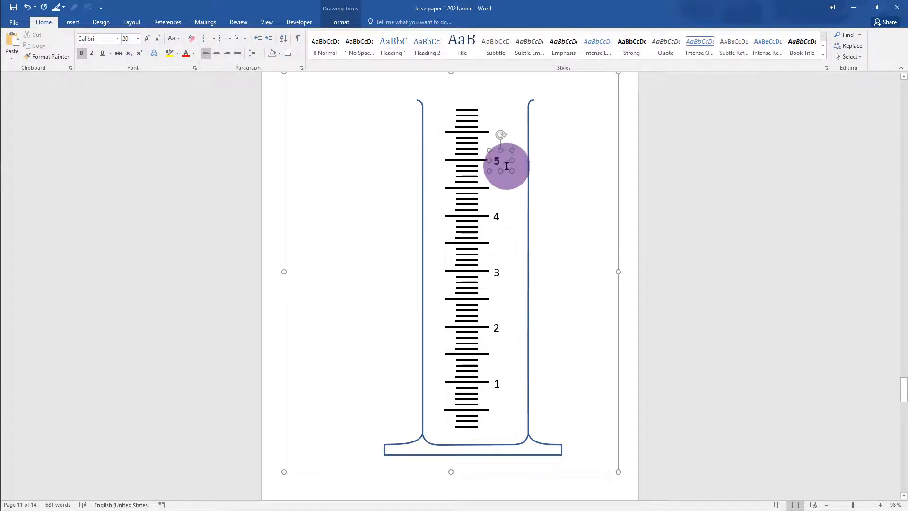
Make the 4, 3, 2 and 1 labels beside the scale bold
click(502, 221)
click(511, 226)
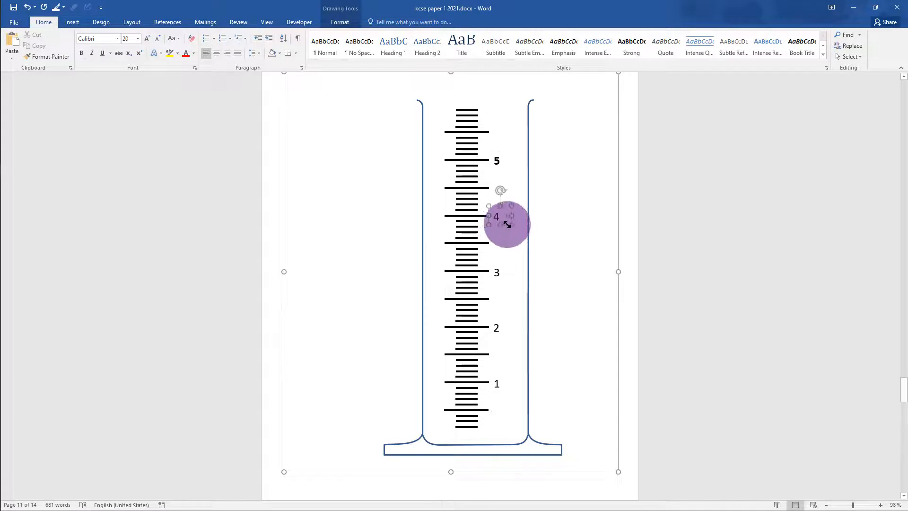
click(81, 52)
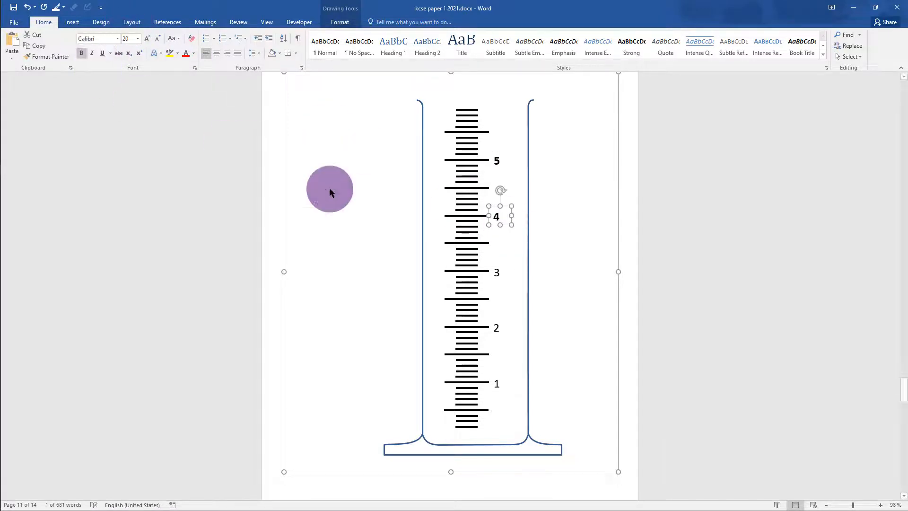
click(499, 274)
click(512, 281)
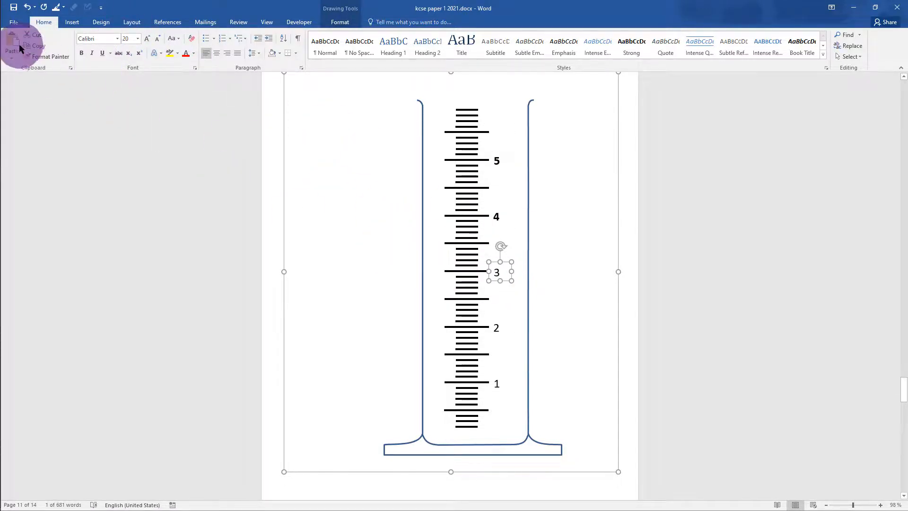
click(81, 53)
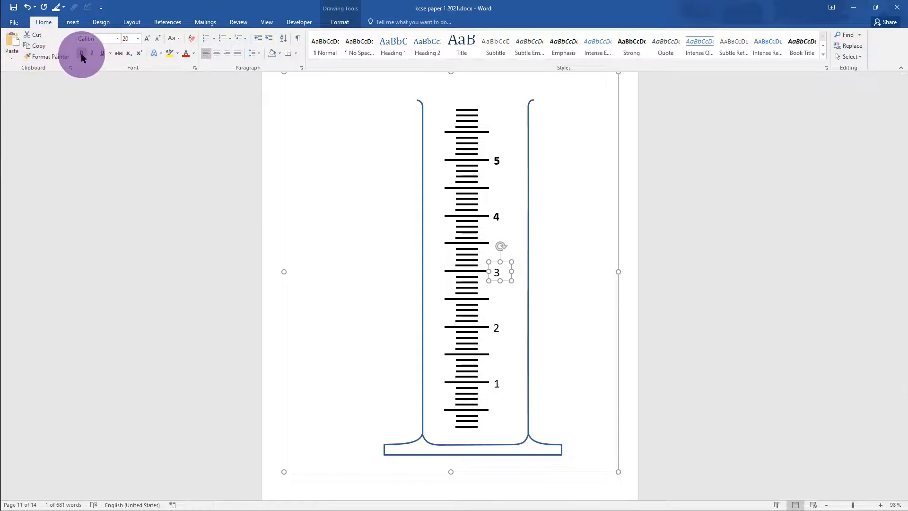
click(494, 334)
click(506, 337)
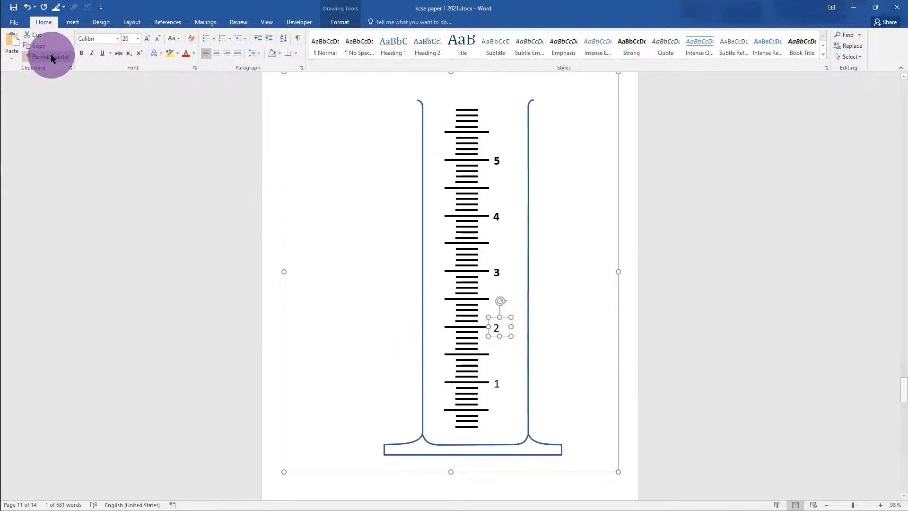
click(81, 53)
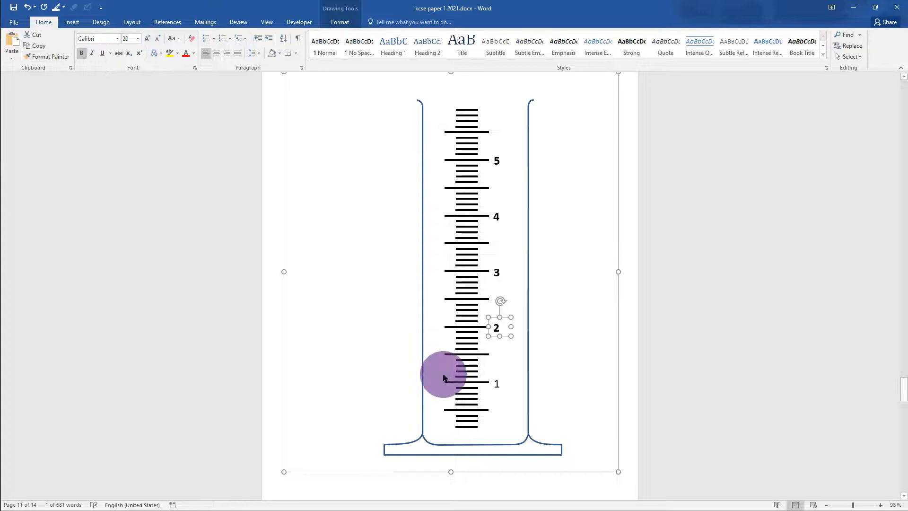
click(497, 383)
click(510, 392)
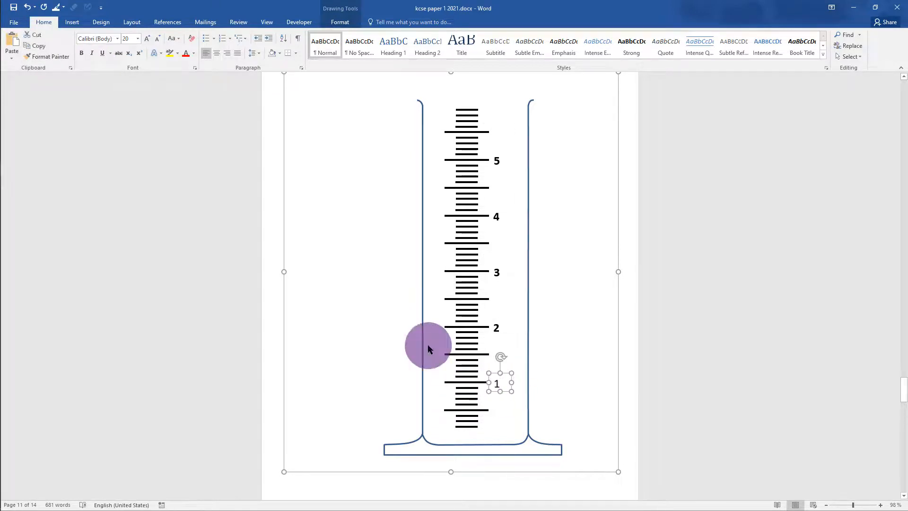
click(81, 53)
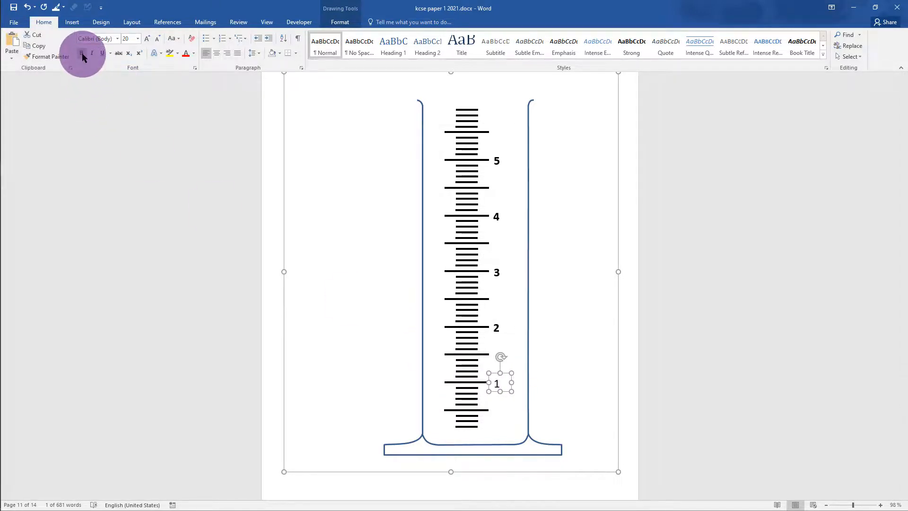
click(557, 221)
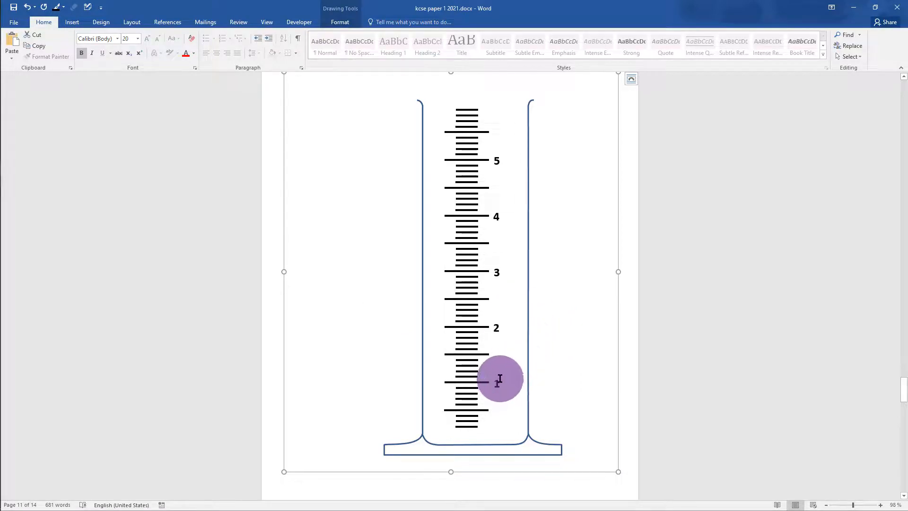
scroll(497, 270, up, 1)
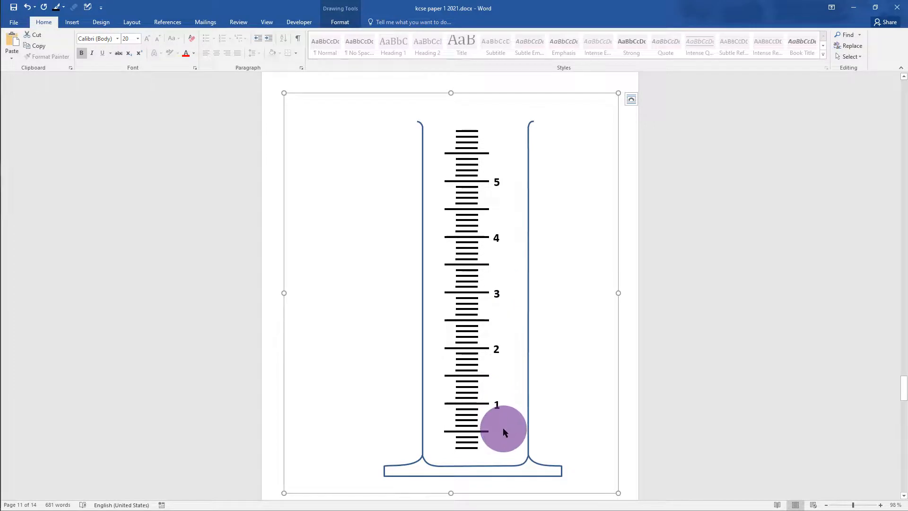
mouse_move(580, 487)
mouse_down()
mouse_move(449, 376)
mouse_move(355, 91)
mouse_move(344, 98)
mouse_up()
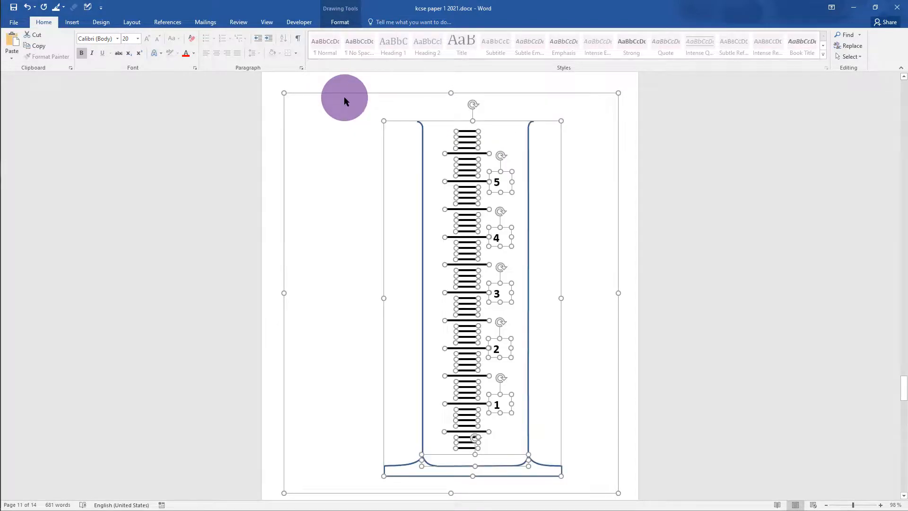
click(607, 265)
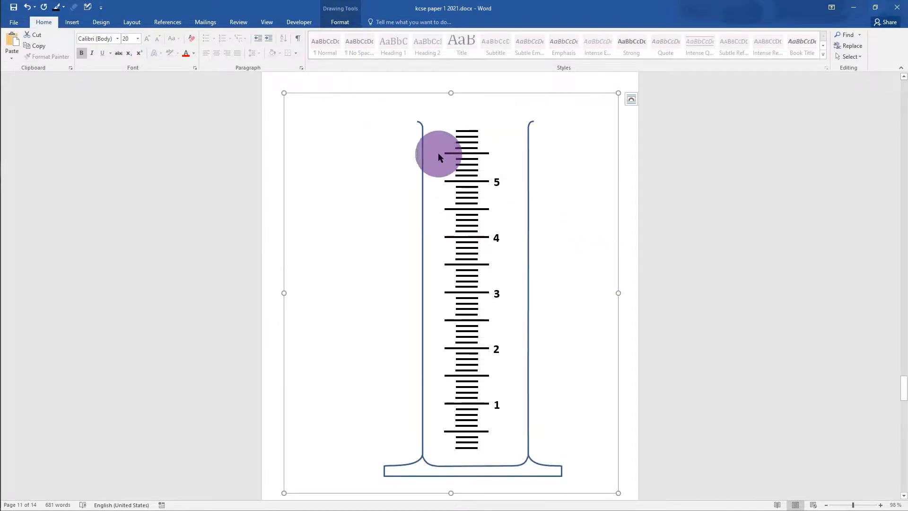
Group all the graduation lines and the number labels 1 to 5 into one object, leaving out the cylinder outline
mouse_move(430, 121)
mouse_down()
mouse_move(453, 134)
mouse_move(527, 243)
mouse_move(516, 463)
mouse_up()
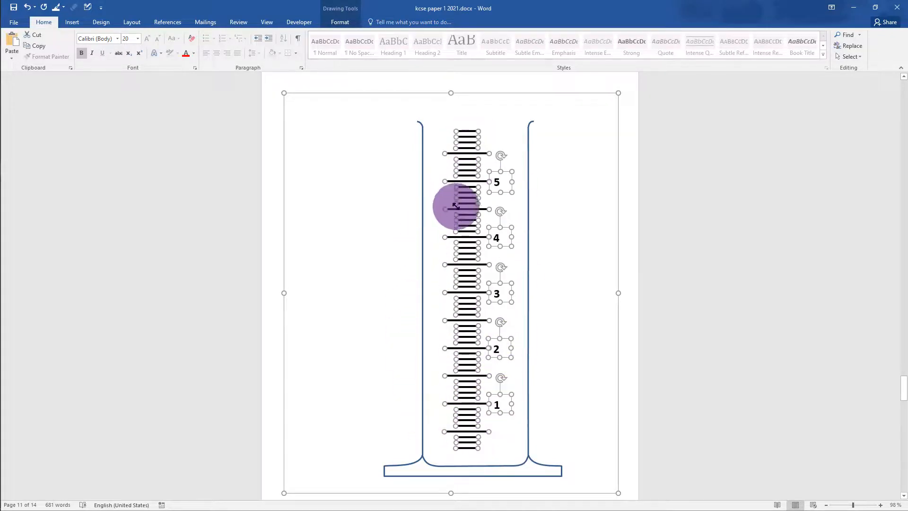
click(340, 22)
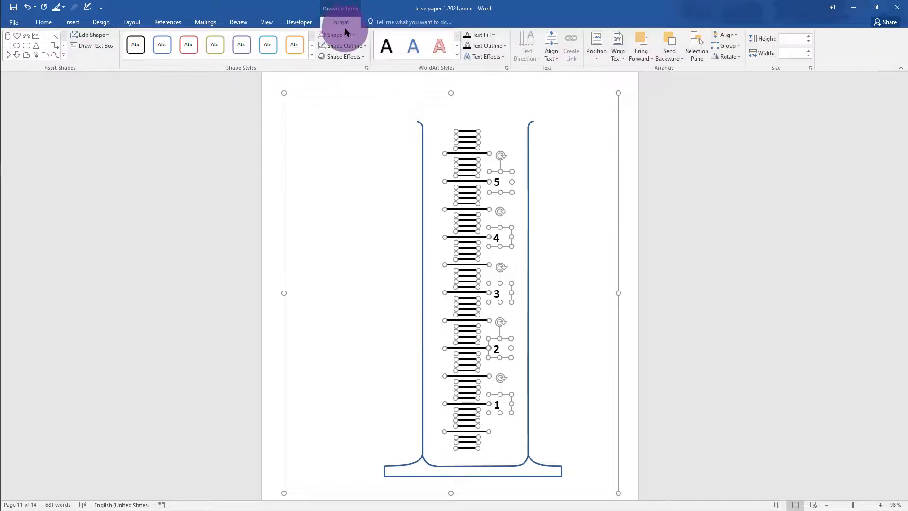
click(736, 46)
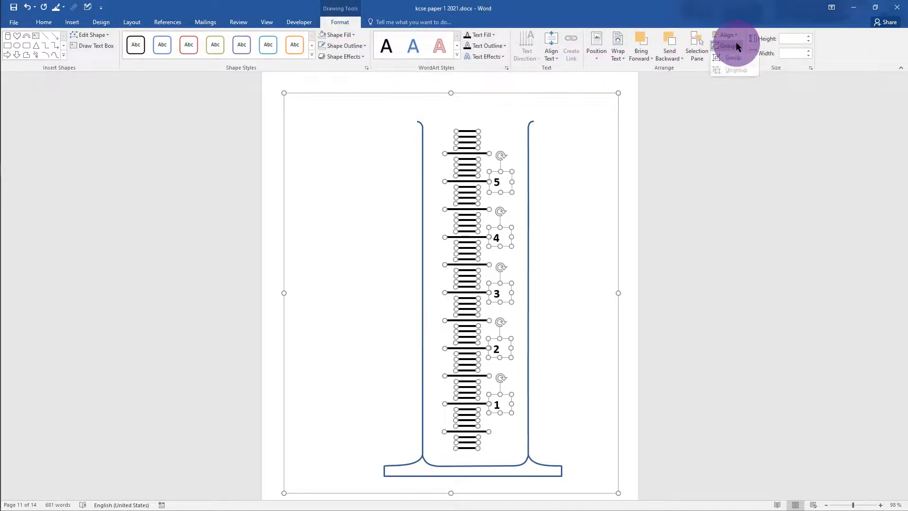
click(733, 56)
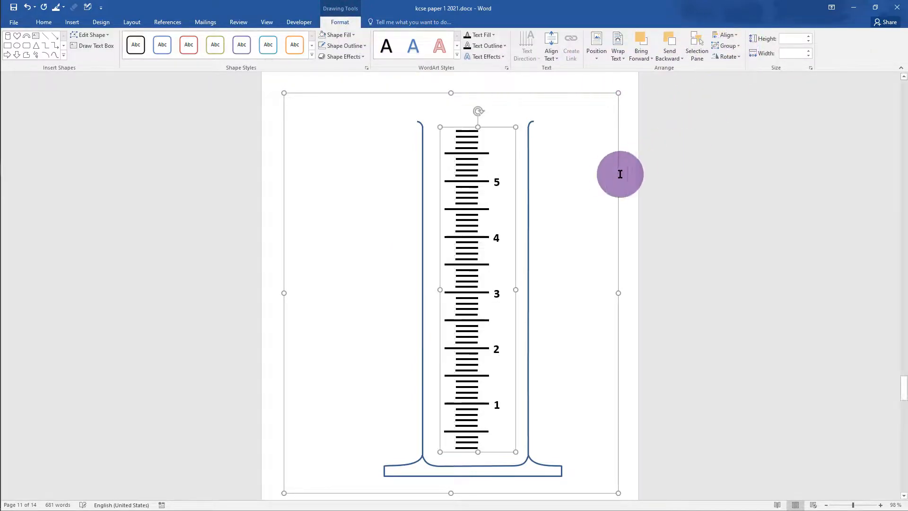
click(599, 282)
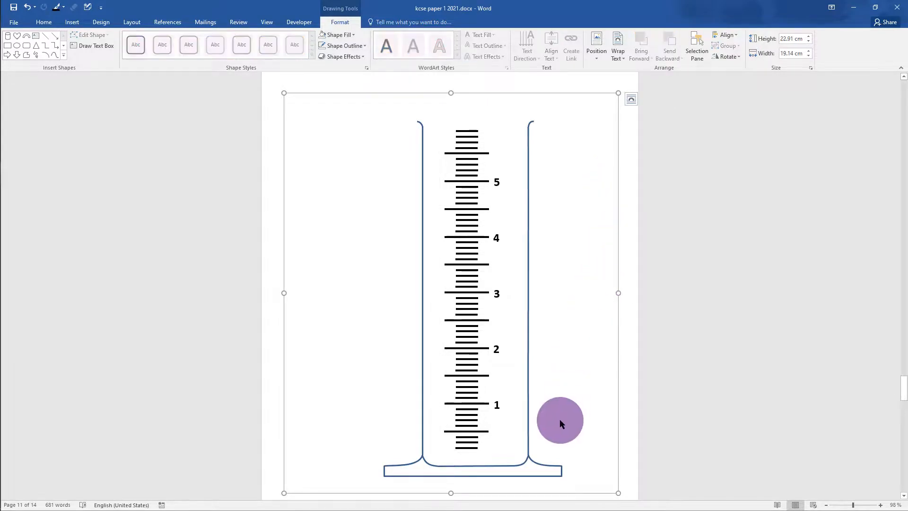
Group the cylinder outline with the curved line at the bottom of its inside
click(527, 416)
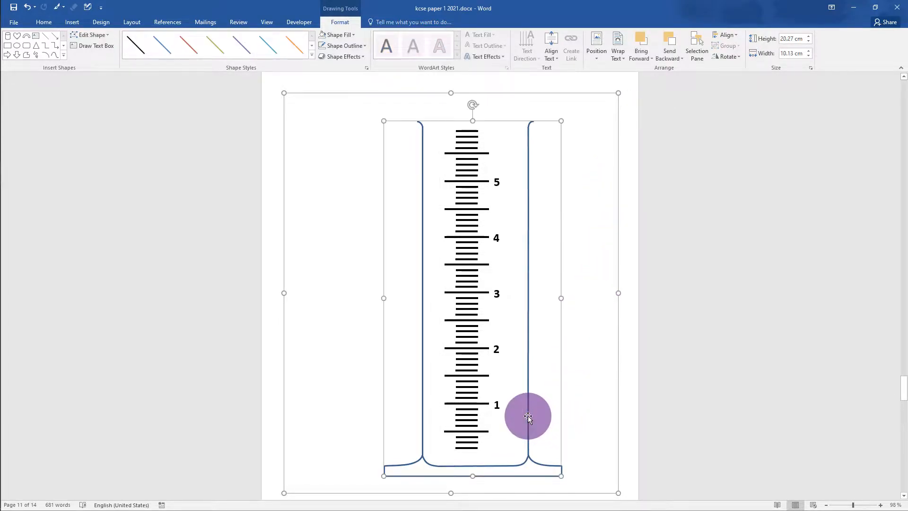
shift+click(481, 464)
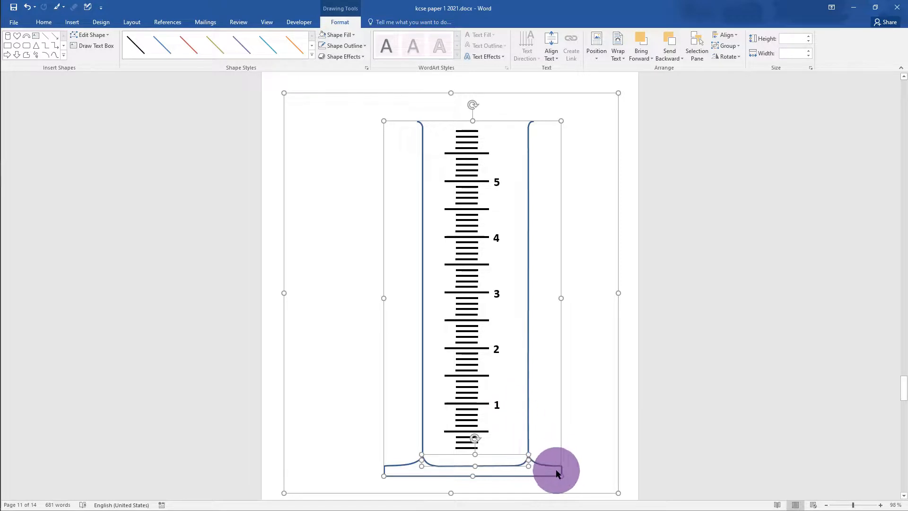
click(731, 45)
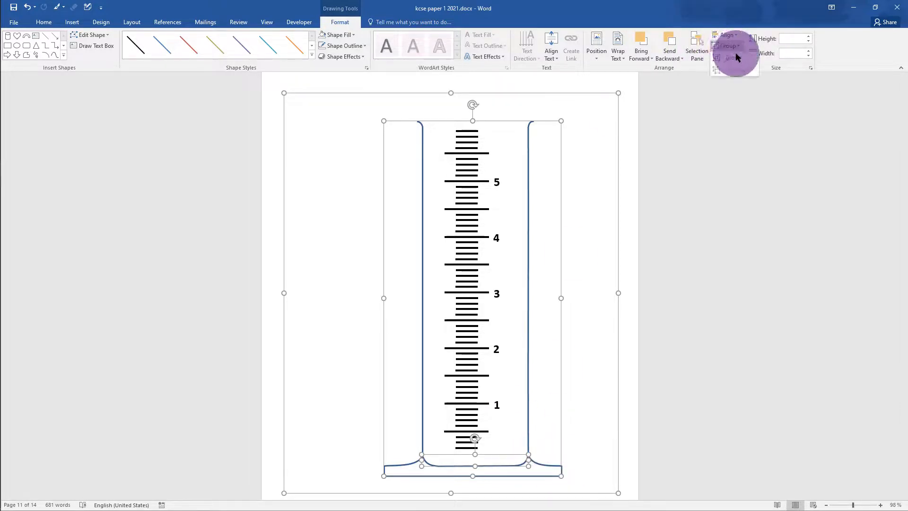
click(733, 57)
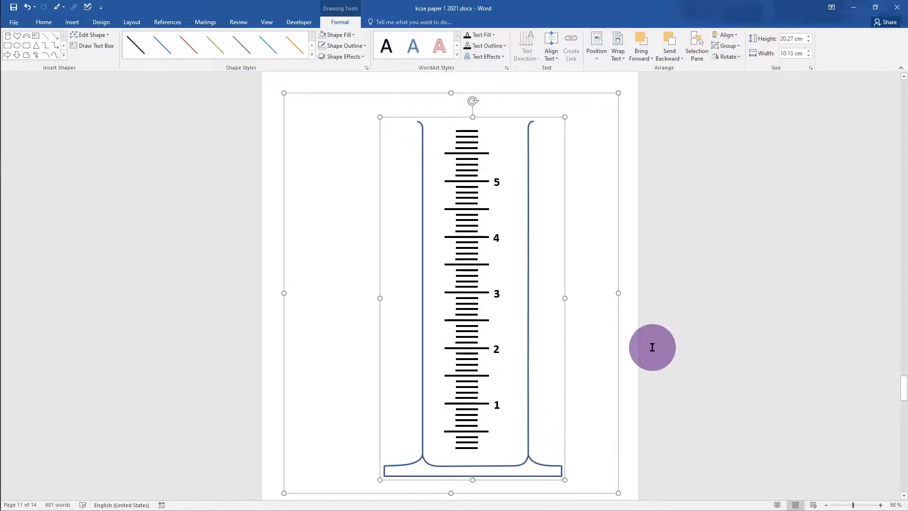
click(605, 362)
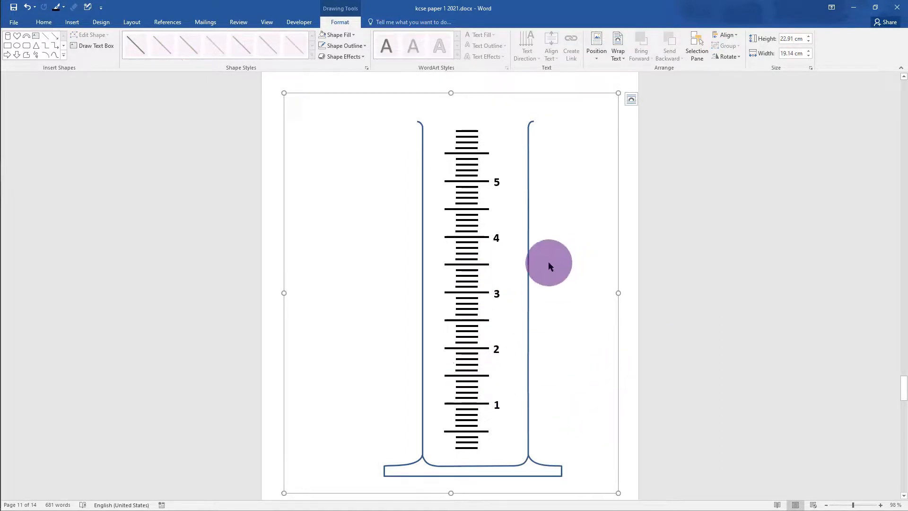
Group the cylinder with its labelled scale and resize the whole drawing to about 12.95 cm wide and 14.24 cm high
click(543, 466)
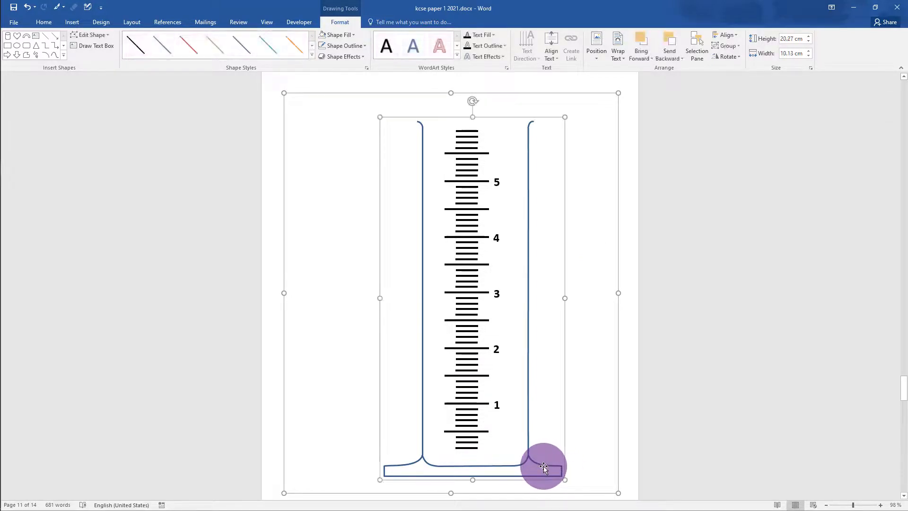
shift+click(485, 433)
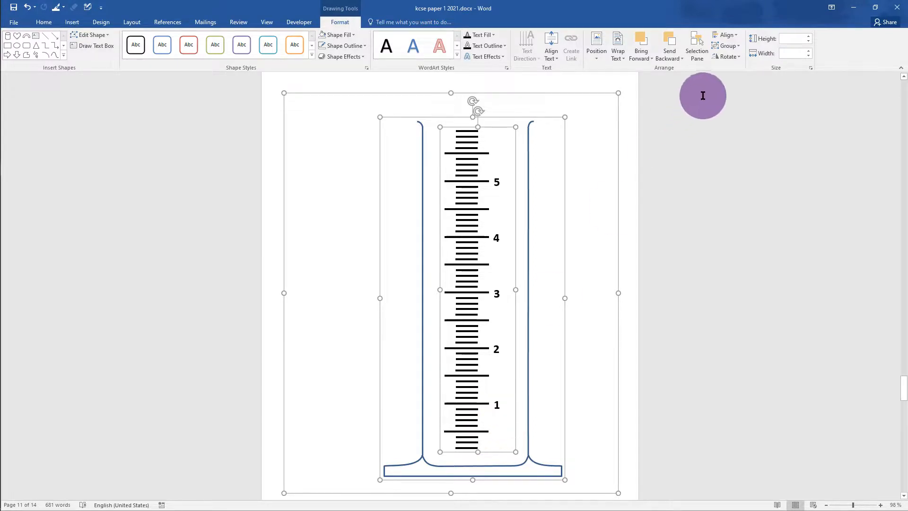
click(736, 46)
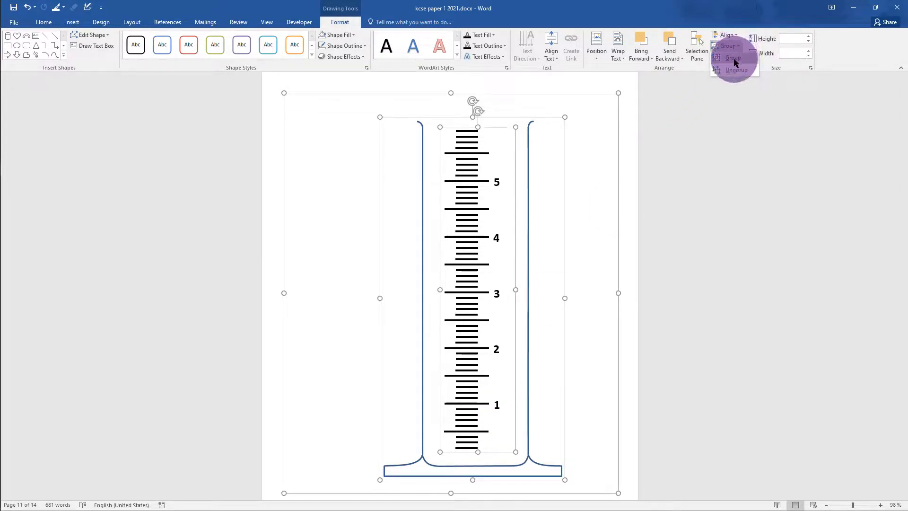
click(733, 61)
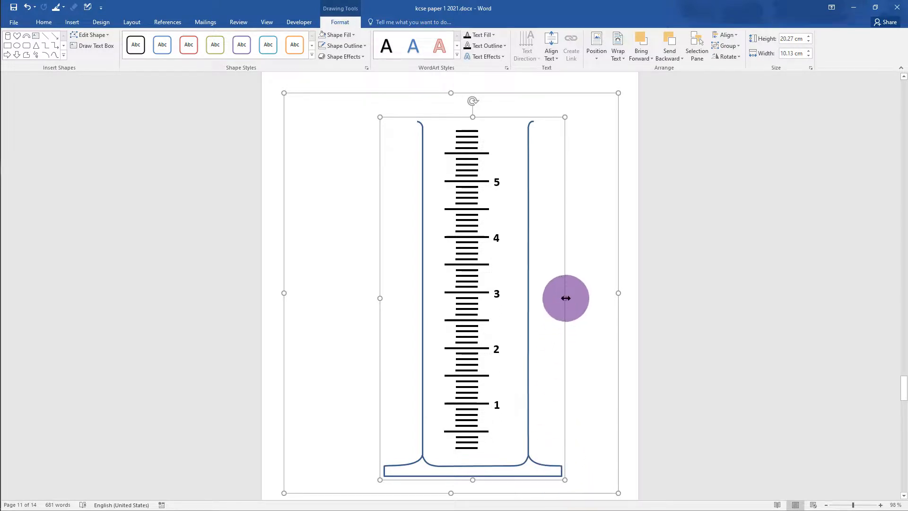
drag(565, 297, 614, 302)
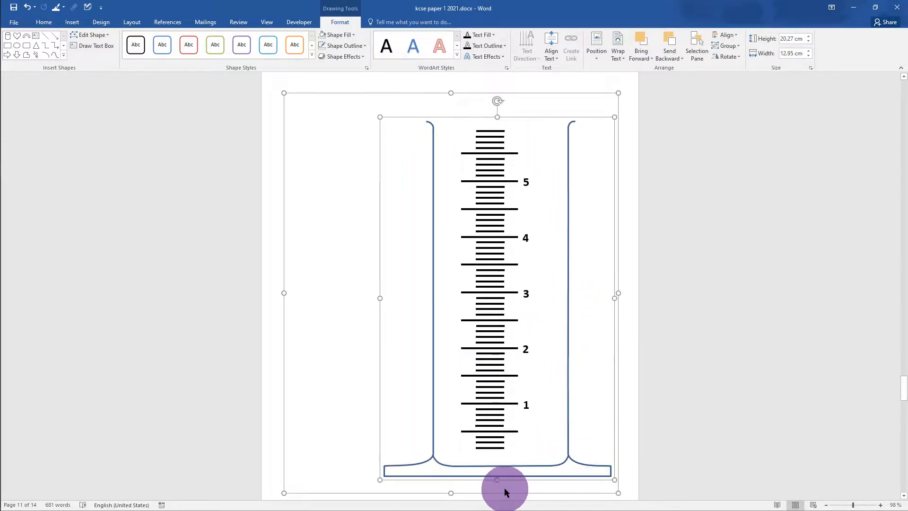
drag(497, 480, 494, 373)
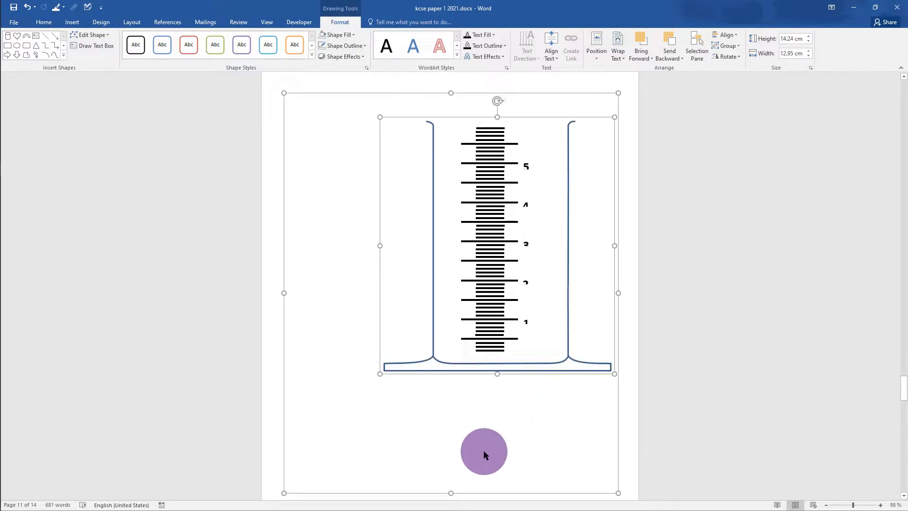
Enlarge the 1 label's box to about 1.04 cm high to fit its digit and nudge it up level with its graduation
click(531, 322)
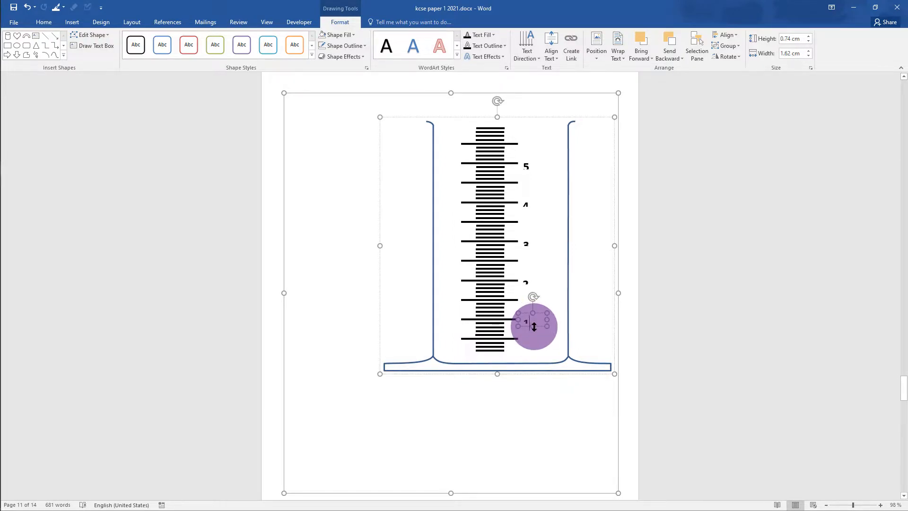
drag(534, 327, 534, 332)
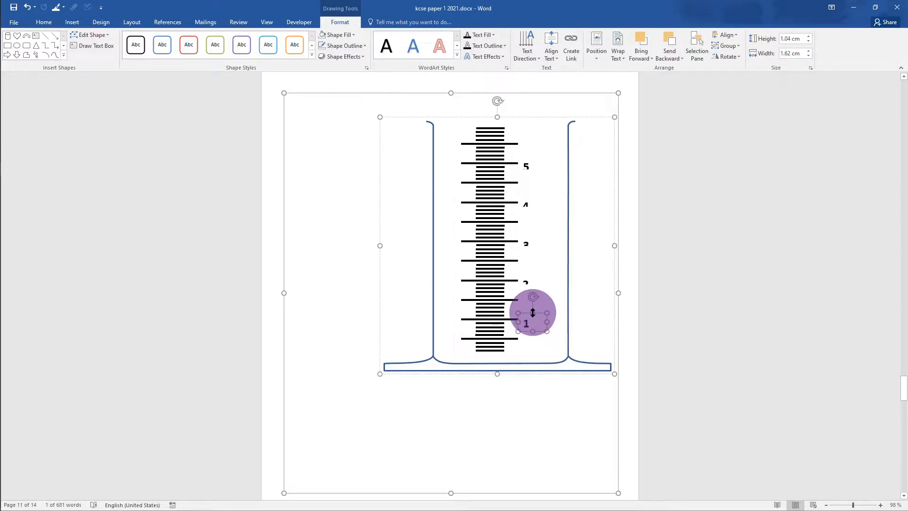
key(Up)
key(Up)
key(Up)
click(557, 314)
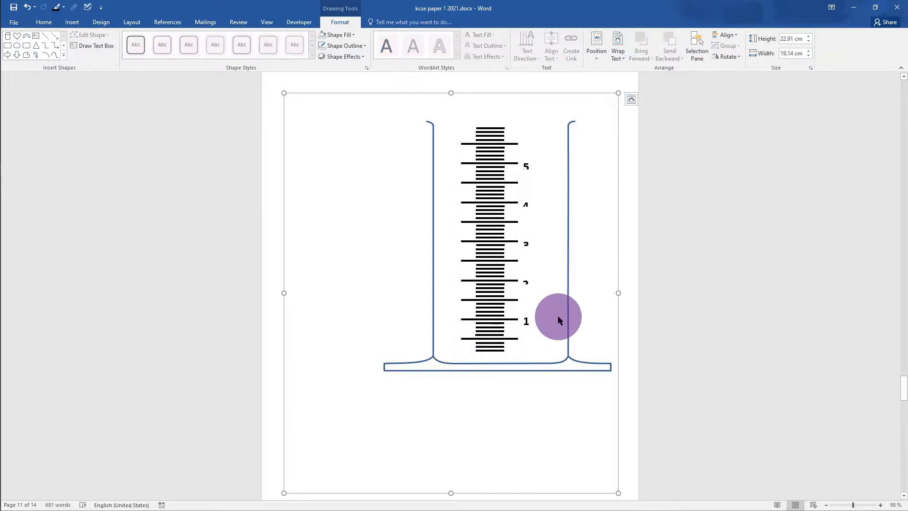
Enlarge the 2 label's box to about 1.04 cm high to fit its digit and nudge it up level with its graduation
click(527, 283)
click(533, 287)
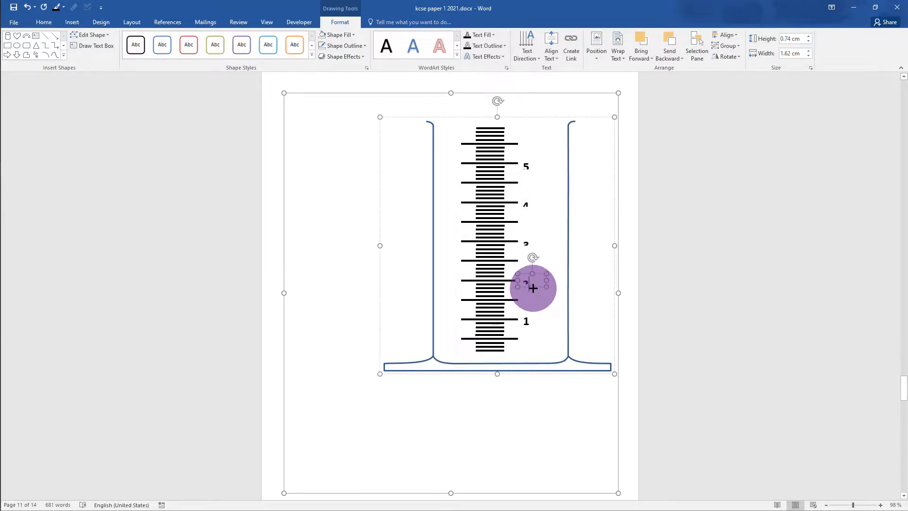
drag(533, 288, 533, 292)
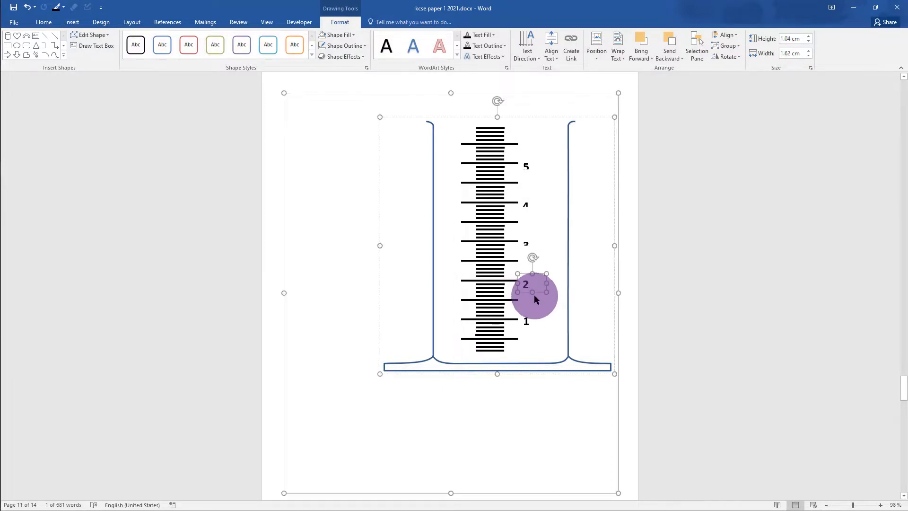
key(ctrl+z)
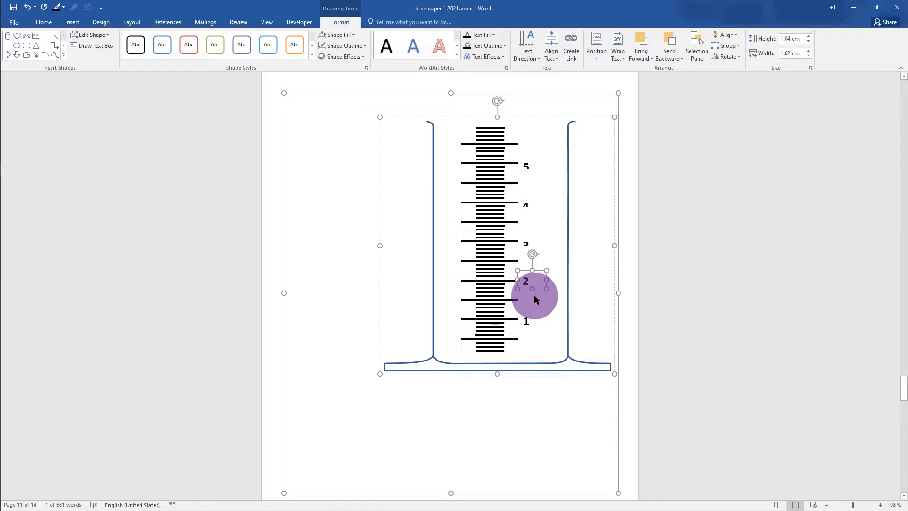
click(534, 294)
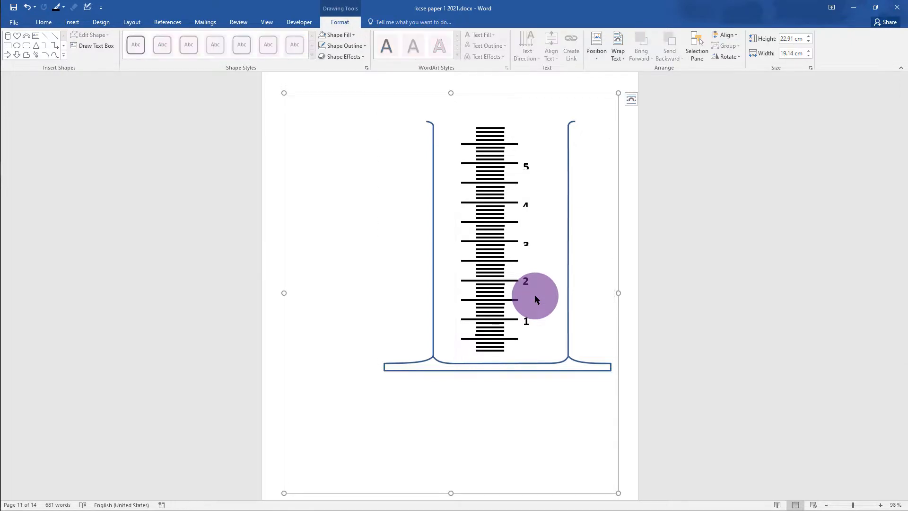
Enlarge the 3 label's box to about 1.03 cm high to fit its digit and nudge it up level with its graduation
click(527, 320)
drag(532, 312, 535, 257)
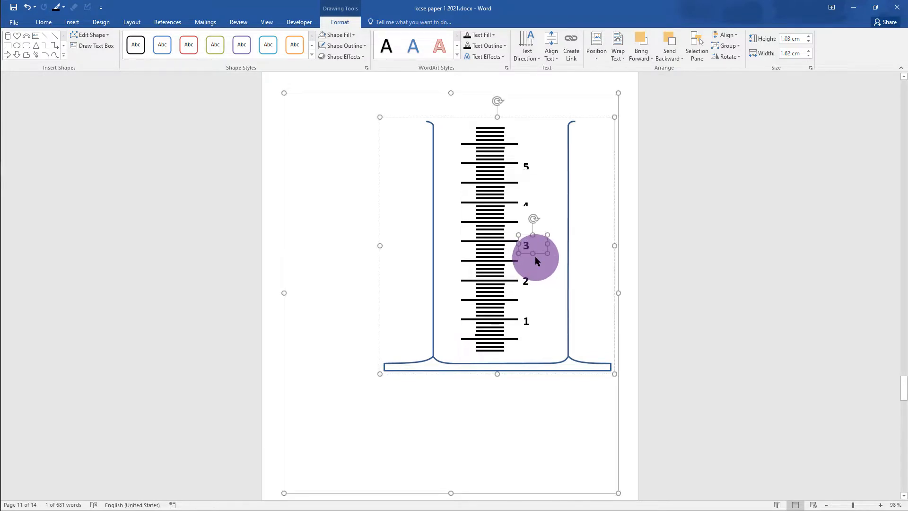
key(Up)
key(Up)
key(Up)
key(Up)
Extend the 4 label's box upward to about 1.04 cm high and nudge it down level with its graduation
click(532, 198)
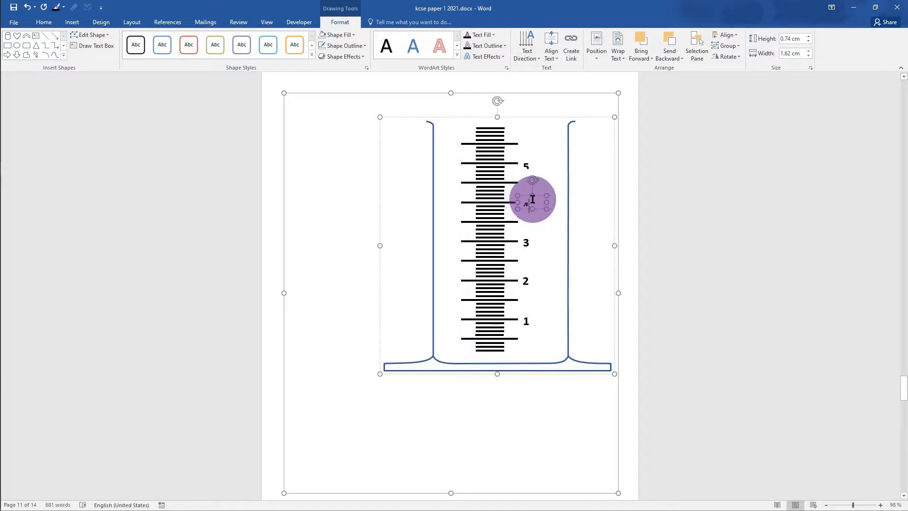
drag(533, 196, 532, 190)
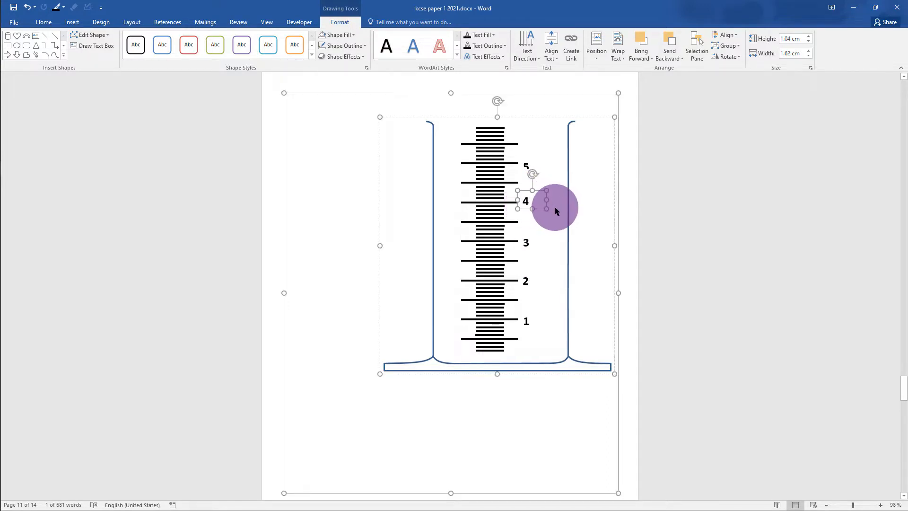
key(Down)
key(Down)
key(Down)
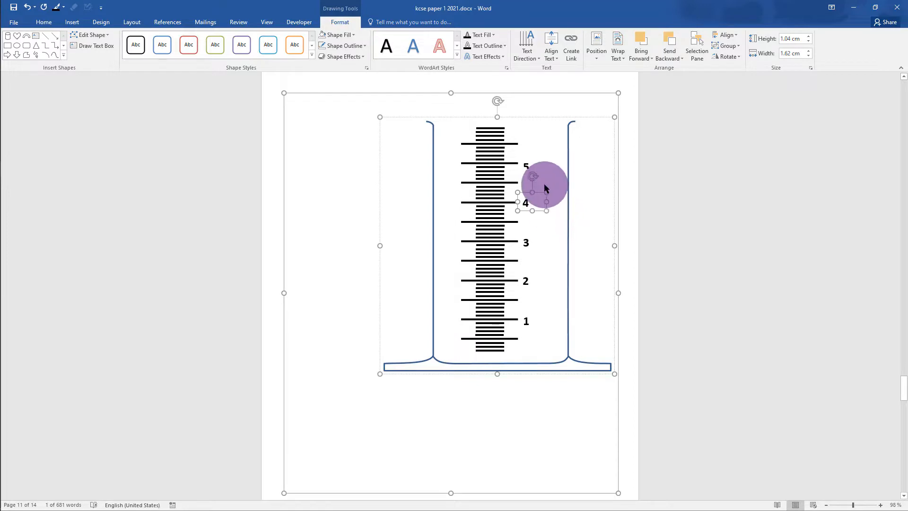
Enlarge the 5 label's box to about 1.27 cm high to fit its digit and nudge it up level with its graduation
click(528, 171)
drag(529, 173, 539, 178)
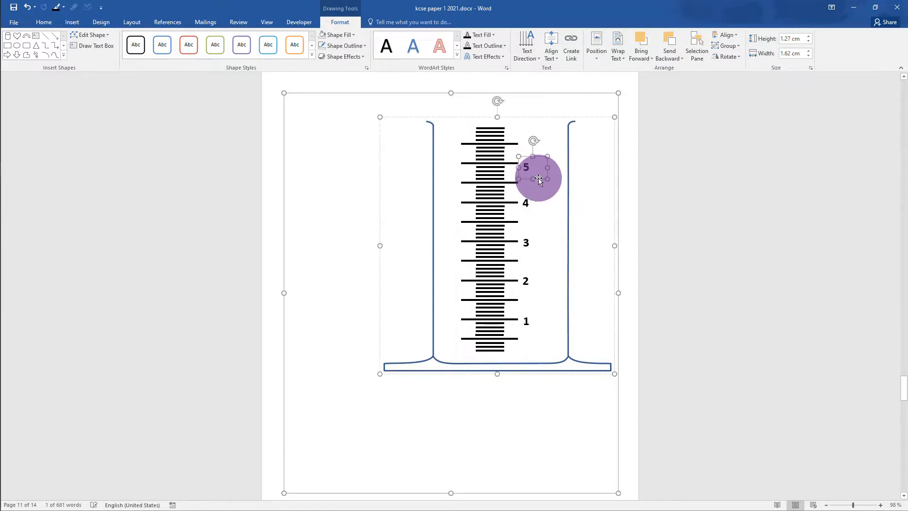
key(Up)
key(Up)
key(Up)
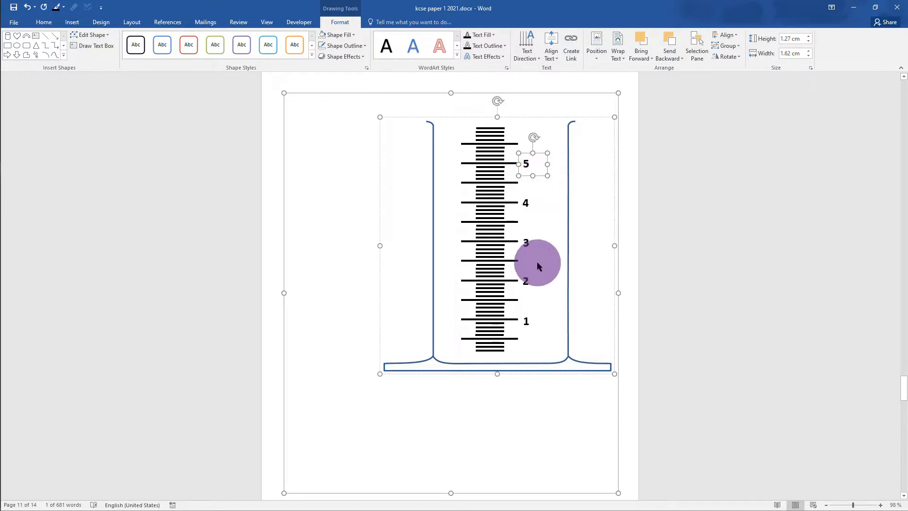
click(589, 282)
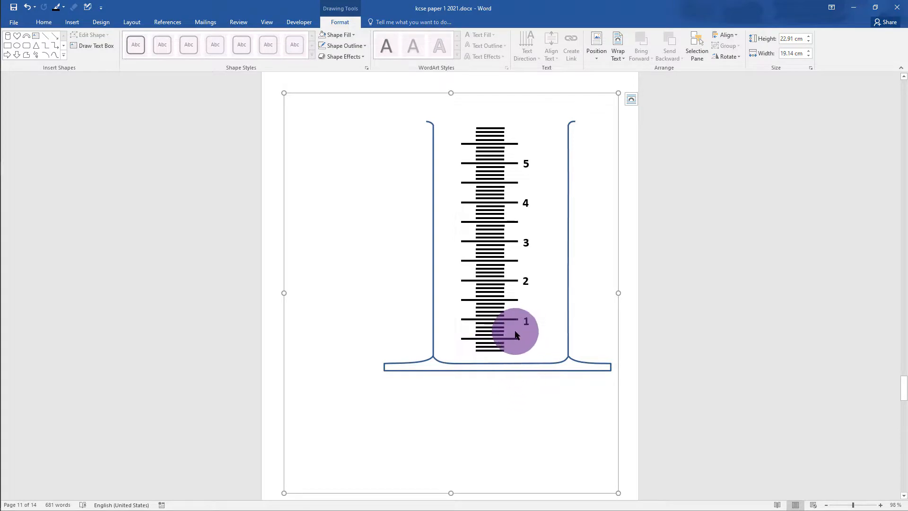
Resize the drawing canvas to about 22.32 cm high and 18.75 cm wide, bringing the cylinder against the canvas's left edge
click(526, 322)
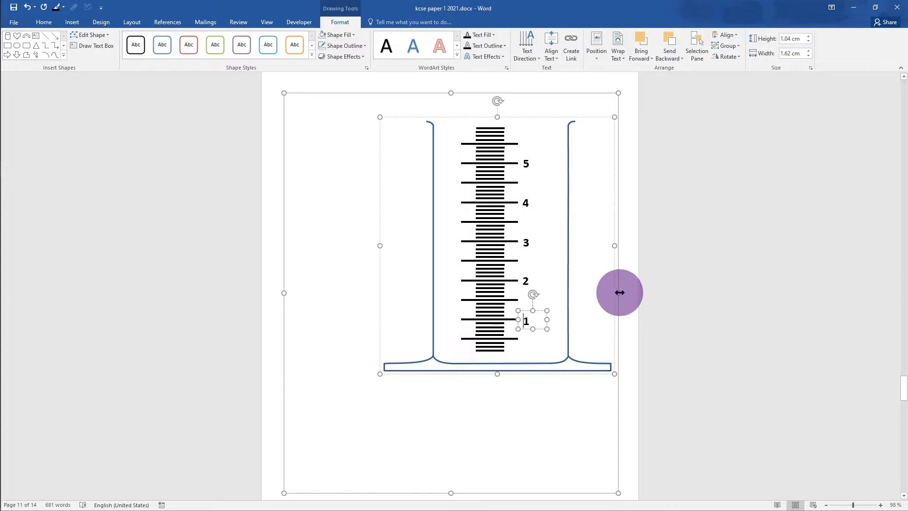
drag(619, 292, 517, 292)
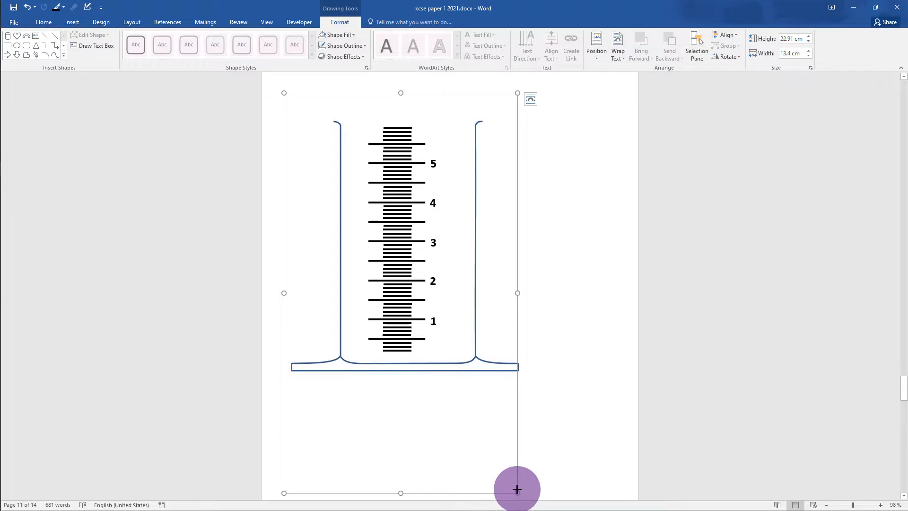
mouse_move(517, 489)
mouse_down()
mouse_move(418, 468)
mouse_move(351, 470)
mouse_up()
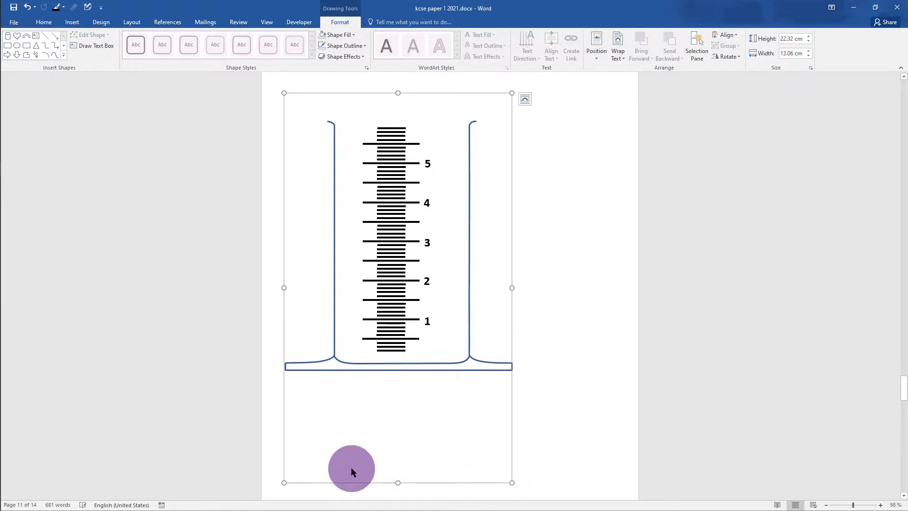
drag(513, 288, 610, 301)
Stretch the grouped cylinder and scale to about 20.66 cm high and 14.62 cm wide, and deselect the drawing
click(479, 363)
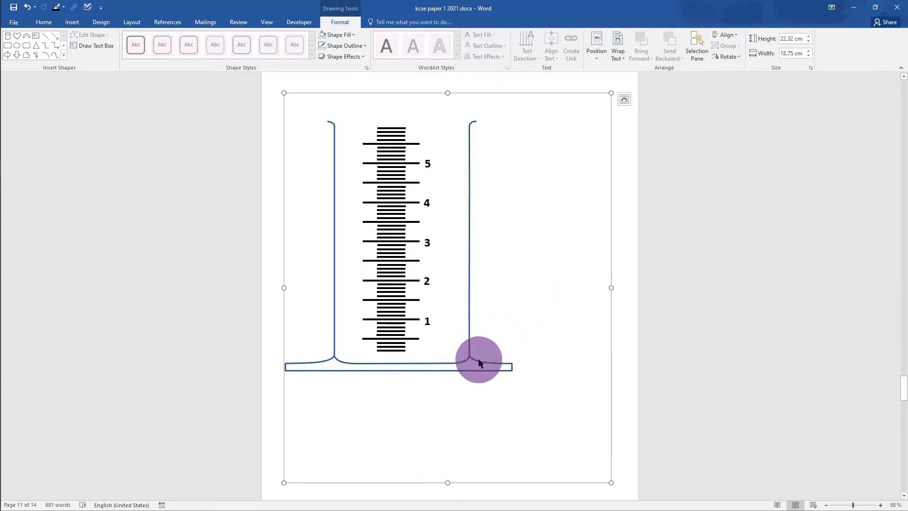
drag(516, 373, 500, 482)
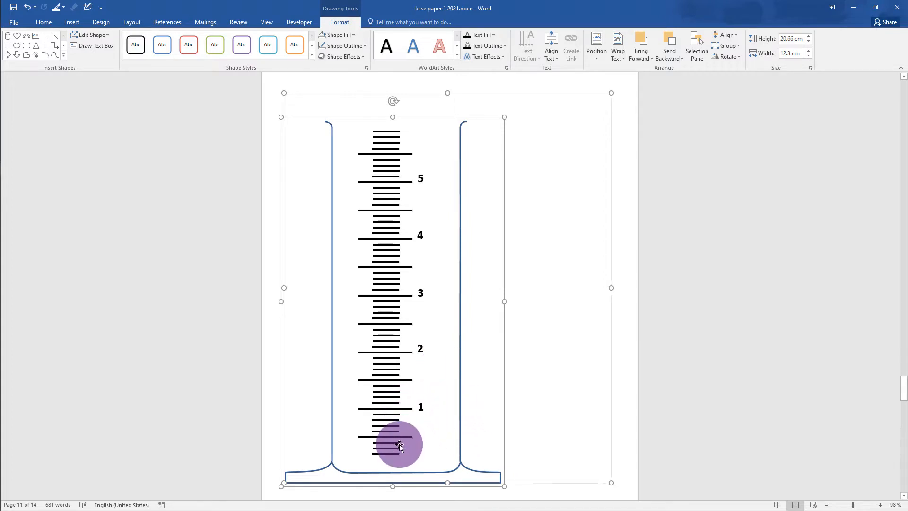
drag(505, 301, 434, 302)
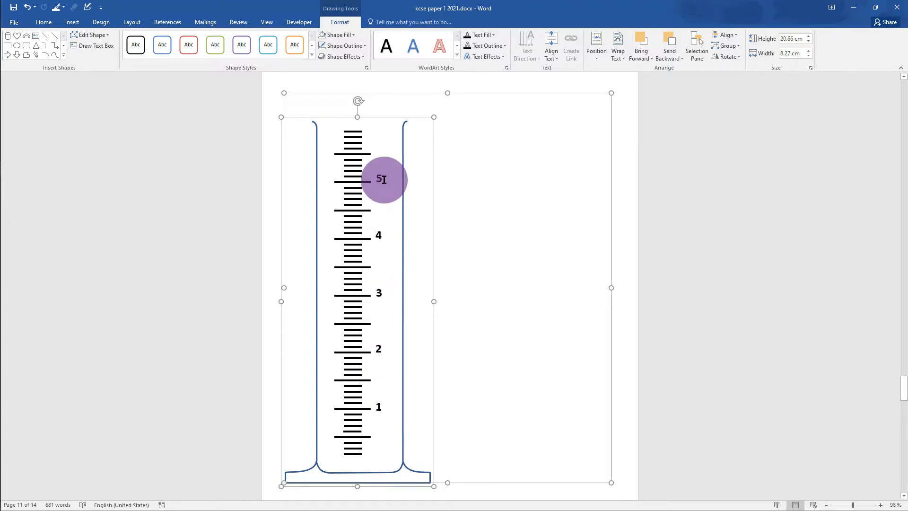
drag(435, 303, 542, 362)
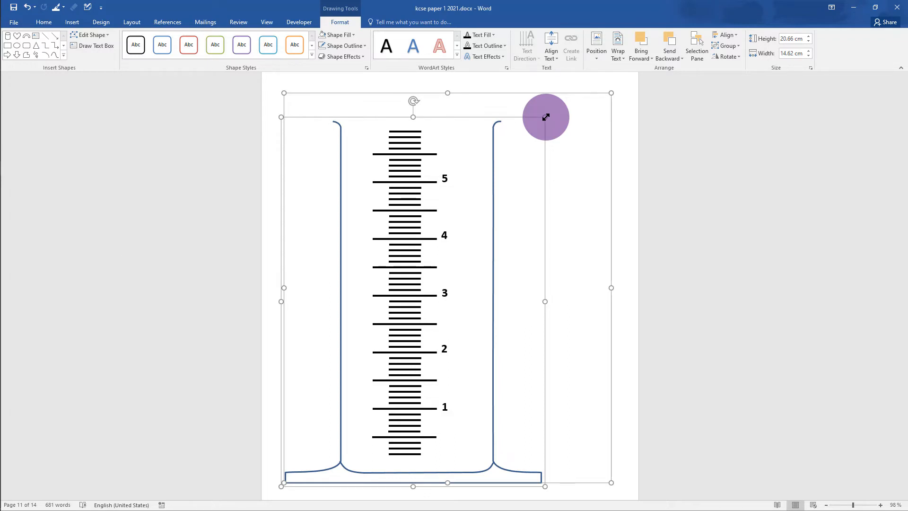
click(589, 242)
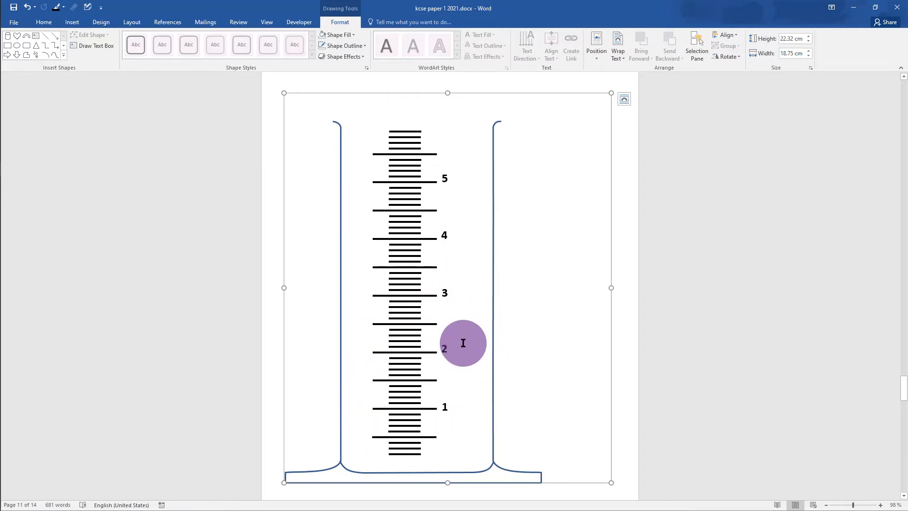
click(629, 326)
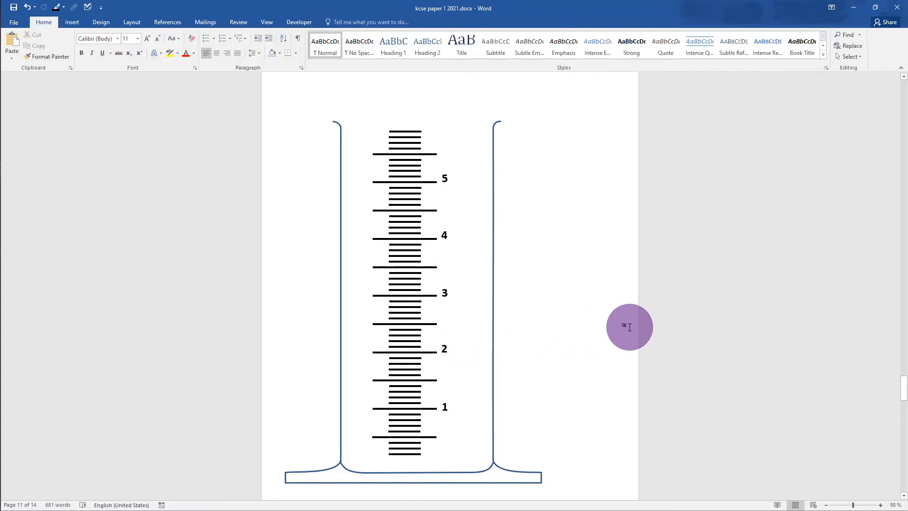